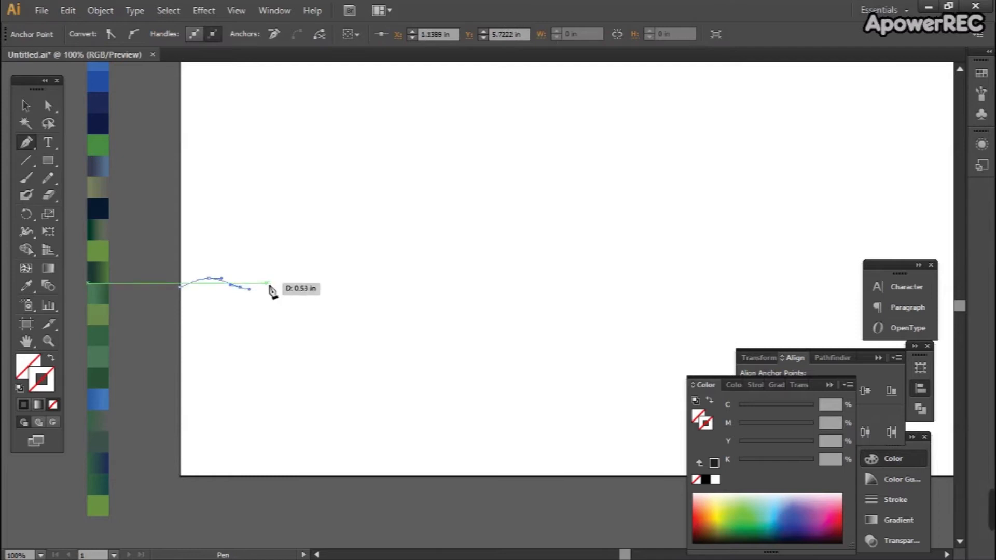
Draw the gently waving top edge of a low foreground hill strip across the artboard with the Pen tool
left_click_drag(388, 291, 389, 291)
left_click_drag(409, 278, 419, 277)
left_click_drag(485, 289, 521, 289)
left_click_drag(580, 278, 596, 275)
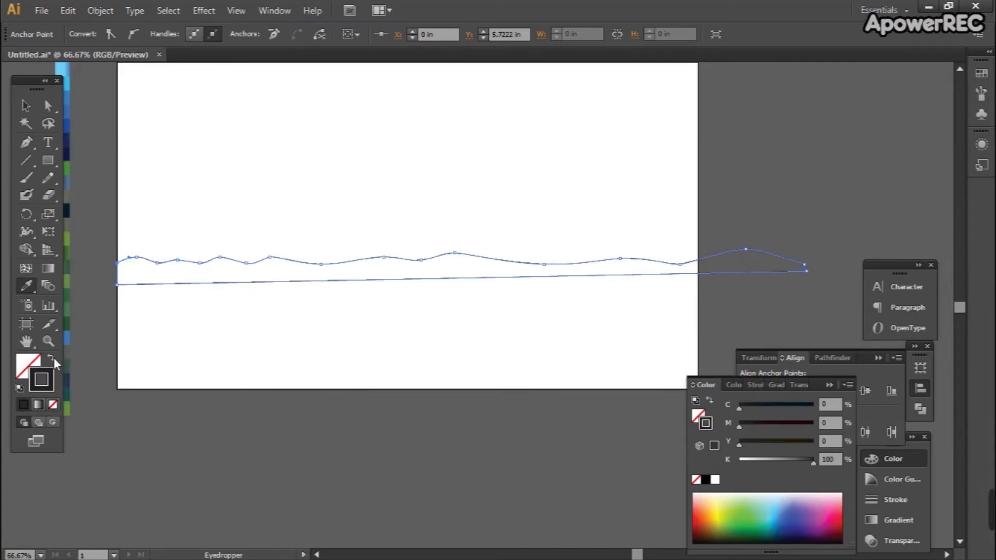
Give the wavy strip a solid black fill without an outline and scale it down in width
left_click(57, 362)
key("v")
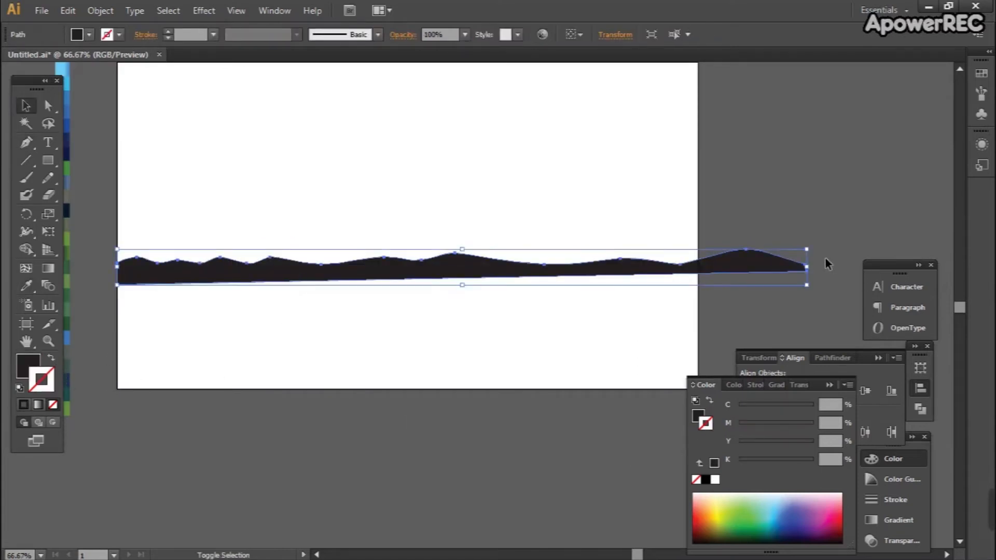
left_click_drag(813, 255, 702, 263)
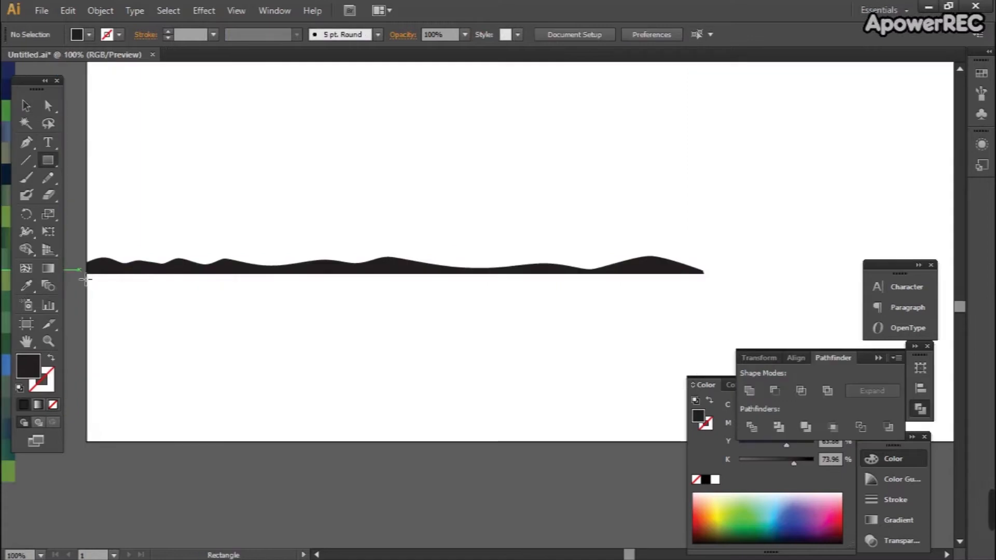
Draw a long rectangle rising from the wavy strip's base, fill it lime green and place it behind the strip
left_click_drag(87, 273, 852, 249)
left_click(714, 503)
key("ctrl+shift+bracketleft")
Draw an unfilled, taller wavy range outline above the green band, running from the artboard's left edge past its right edge
key("p")
left_click_drag(87, 188, 92, 188)
mouse_move(143, 221)
left_mouse_down()
mouse_move(160, 221)
mouse_move(159, 206)
left_mouse_up()
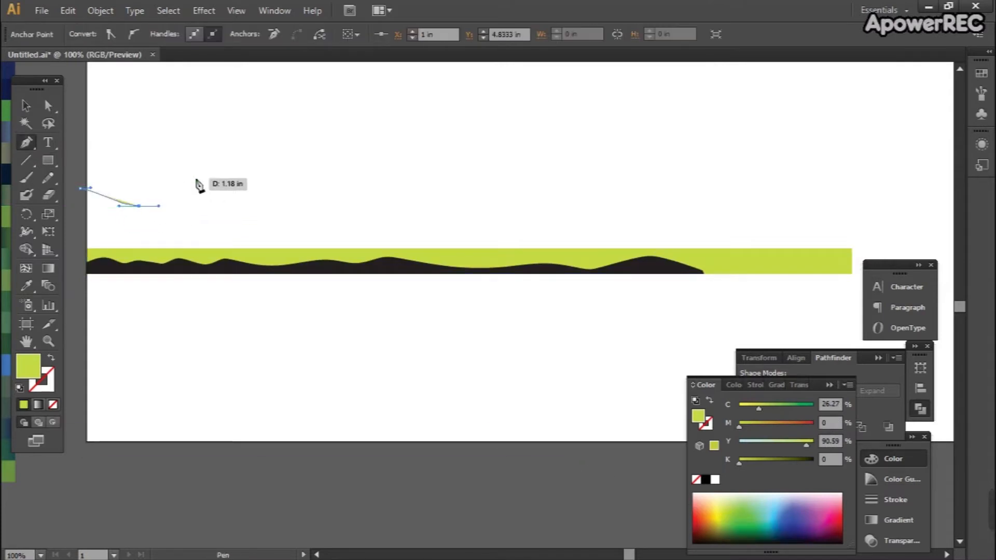
left_click_drag(233, 178, 244, 178)
key("slash")
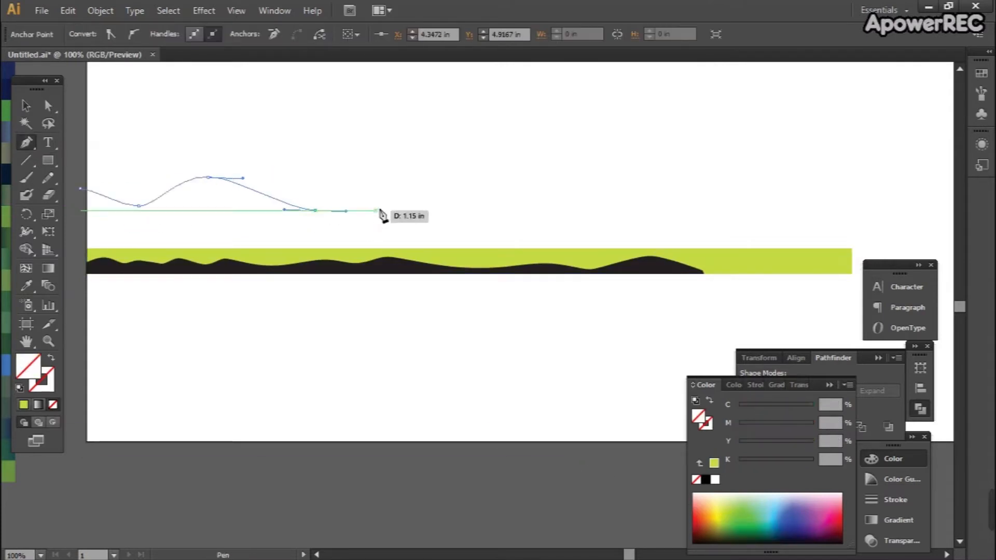
scroll(416, 203, "right", 1)
left_click_drag(397, 219, 490, 212)
left_click_drag(572, 238, 573, 239)
left_click_drag(622, 218, 653, 218)
left_click_drag(706, 226, 643, 215)
left_click_drag(725, 185, 772, 185)
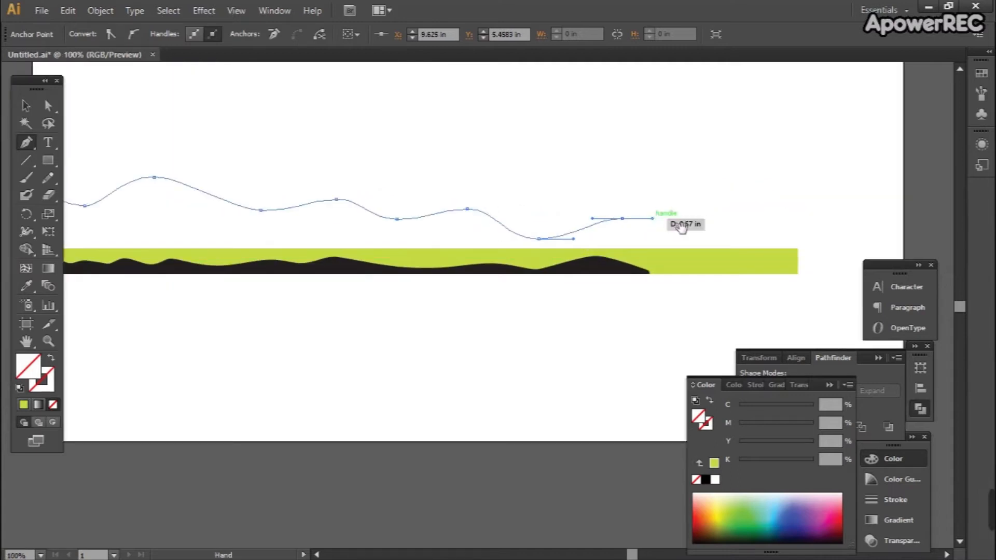
left_click_drag(701, 223, 643, 215)
left_click_drag(725, 185, 772, 184)
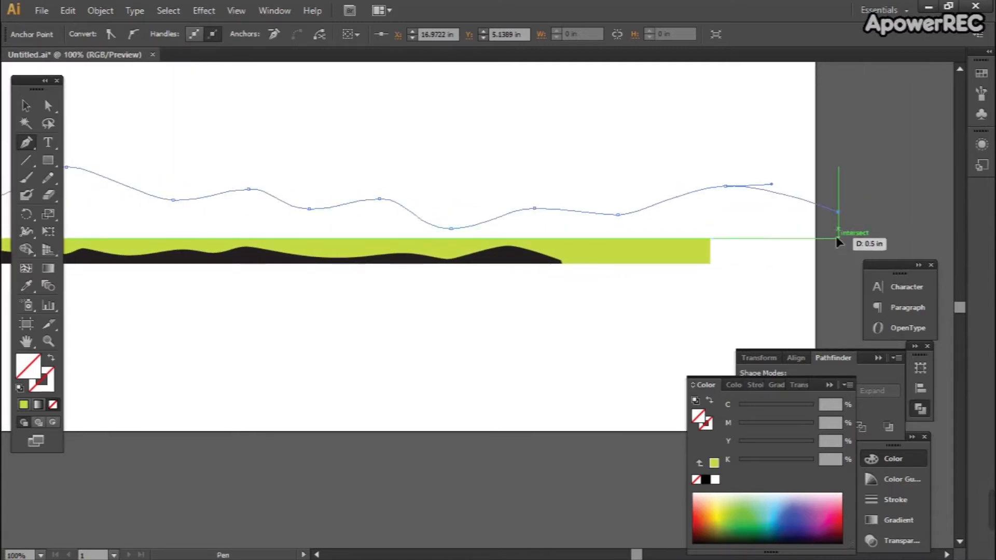
scroll(838, 240, "down", 1)
Fill the new wavy range with the medium blue from the palette strip and deselect it
left_click(241, 244)
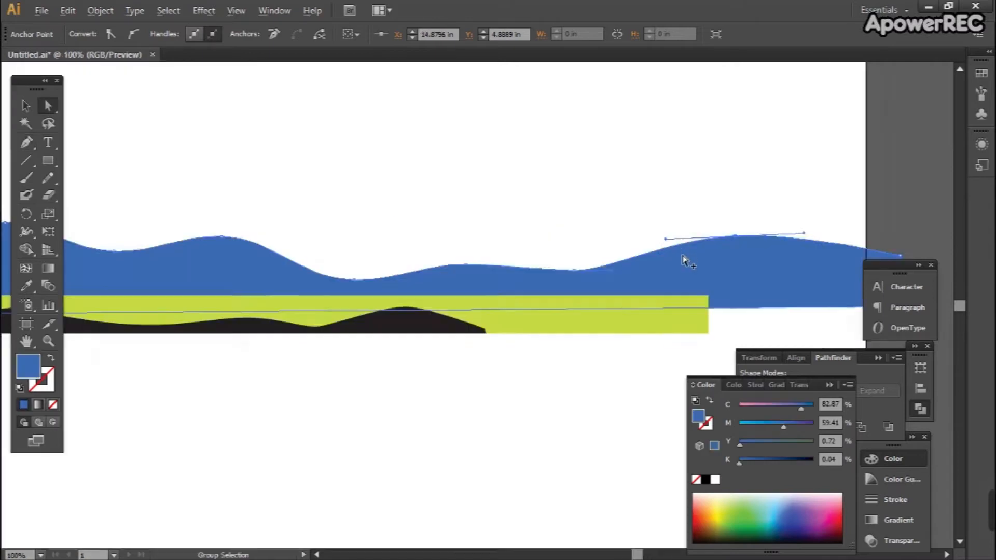
scroll(658, 222, "down", 1)
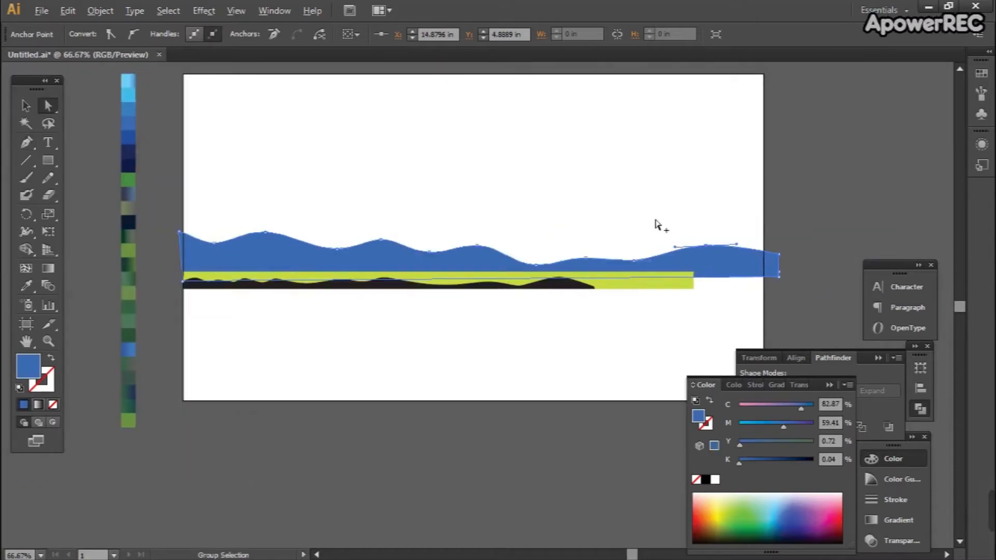
left_click(584, 223)
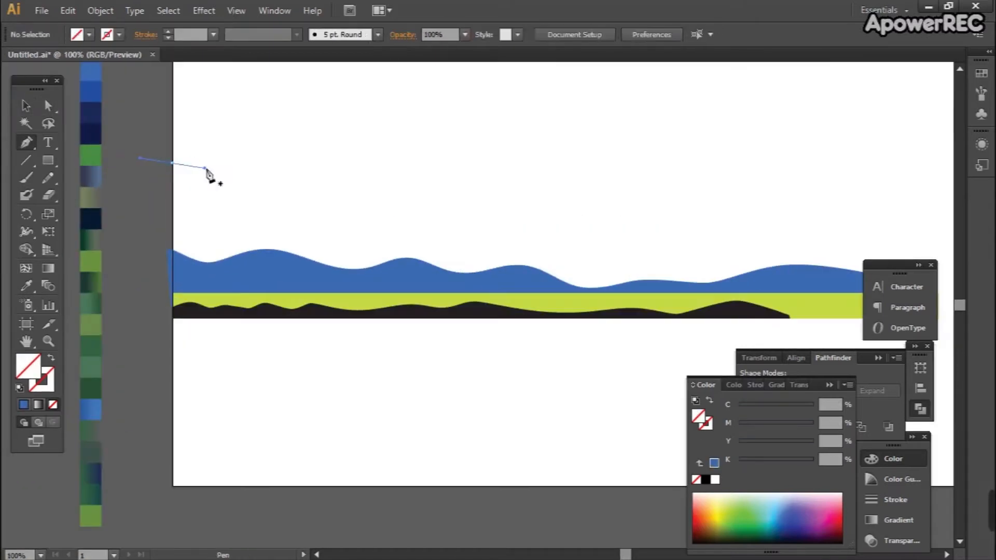
Draw a larger closed range outline with broad peaks and valleys above the blue range, spanning the whole artboard
left_click_drag(270, 186, 309, 186)
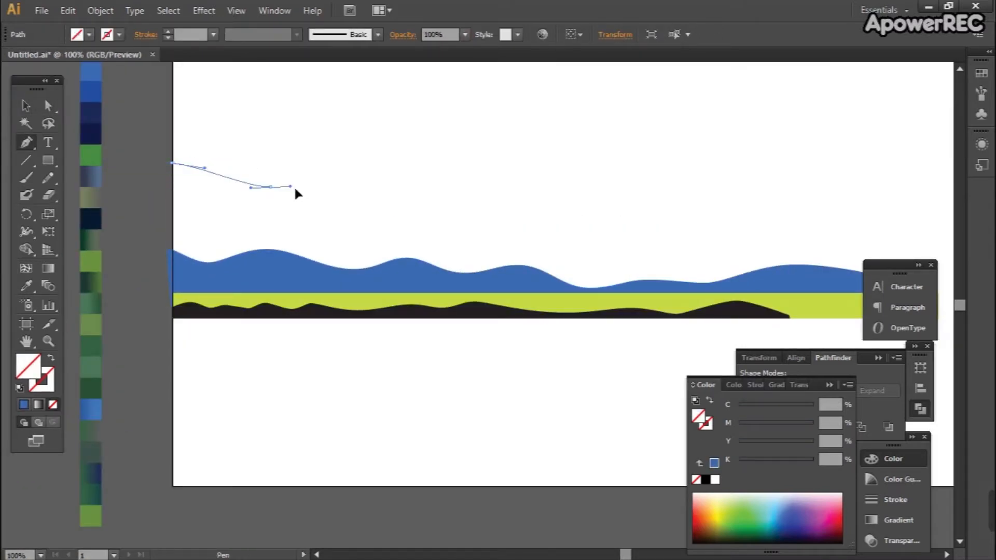
mouse_move(435, 163)
left_mouse_down()
mouse_move(495, 167)
mouse_move(465, 175)
left_mouse_up()
mouse_move(587, 236)
left_mouse_down()
mouse_move(647, 235)
mouse_move(596, 229)
left_mouse_up()
left_click_drag(668, 197, 610, 200)
left_click_drag(718, 258, 778, 261)
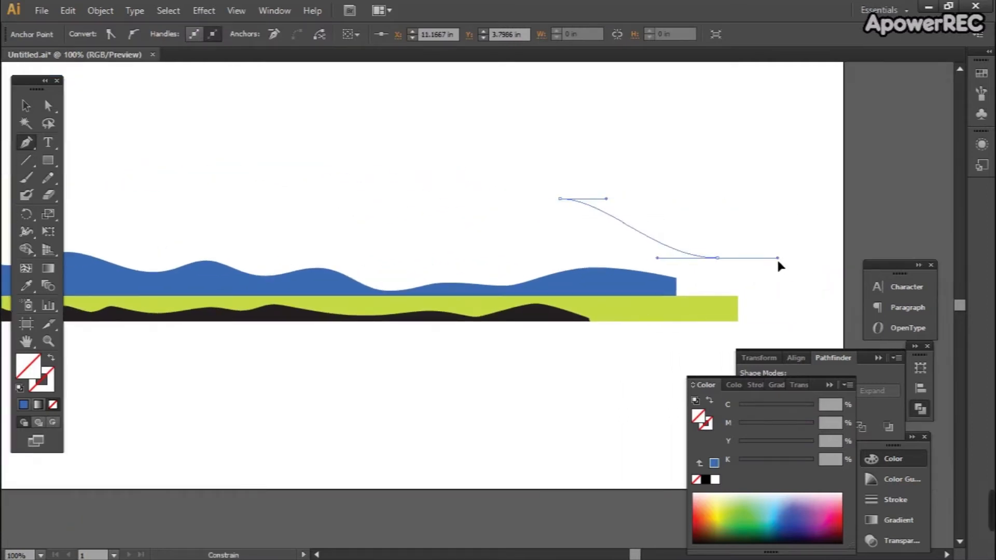
mouse_move(866, 221)
left_mouse_down()
mouse_move(914, 222)
mouse_move(885, 221)
left_mouse_up()
left_click(857, 308)
left_click_drag(415, 322, 616, 302)
left_click(173, 292)
Fill the larger range with the palette strip's medium blue and send it to the back
scroll(115, 113, "up", 1)
left_click(98, 94)
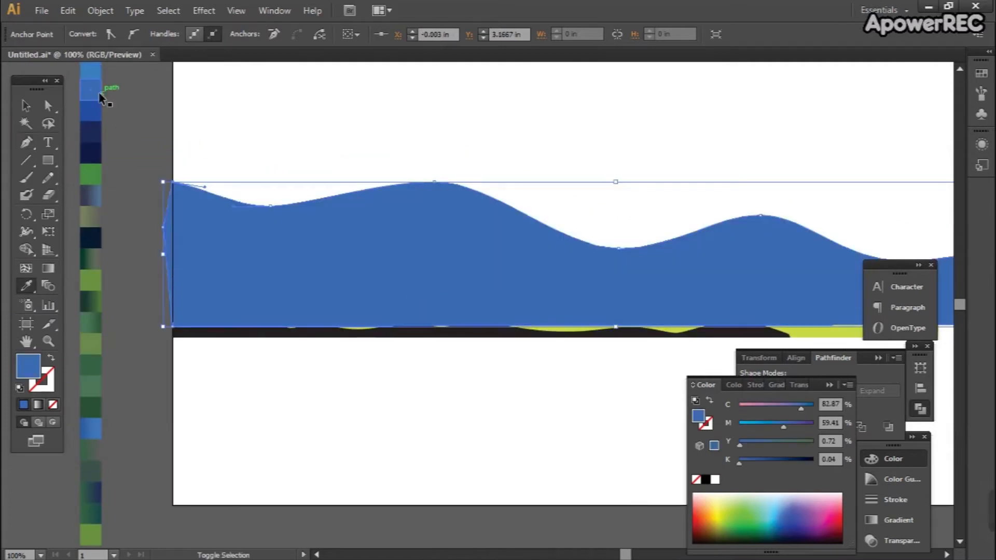
key("ctrl+shift+bracketleft")
Recolor the smaller front range with the dark navy swatch from the palette strip
left_click(287, 288)
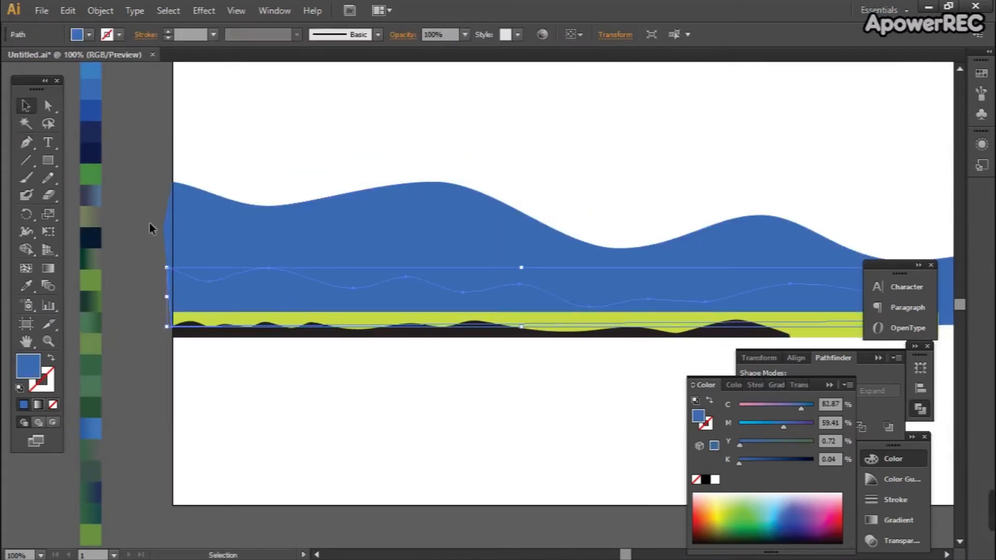
key("i")
left_click(91, 132)
key("v")
left_click(333, 150)
key("space")
left_click_drag(425, 164, 324, 224)
key("a")
left_click(346, 226)
left_click(290, 137)
Draw a closed, unfilled hill at the artboard's left edge that slopes down behind the large blue range
scroll(289, 138, "down", 1)
key("p")
key("slash")
left_click(141, 158)
left_click_drag(195, 140, 228, 141)
left_click_drag(311, 195, 362, 201)
left_click(311, 195)
left_click(263, 226)
left_click(140, 225)
left_click(143, 158)
Fill the new left-hand hill with the palette strip's lighter blue, keeping it behind the other ranges
key("i")
left_click(156, 218)
left_click(91, 121)
Draw a tall closed mountain outline, highest at the left and stepping down in waves past the artboard's right edge
key("p")
key("ctrl+shift+a")
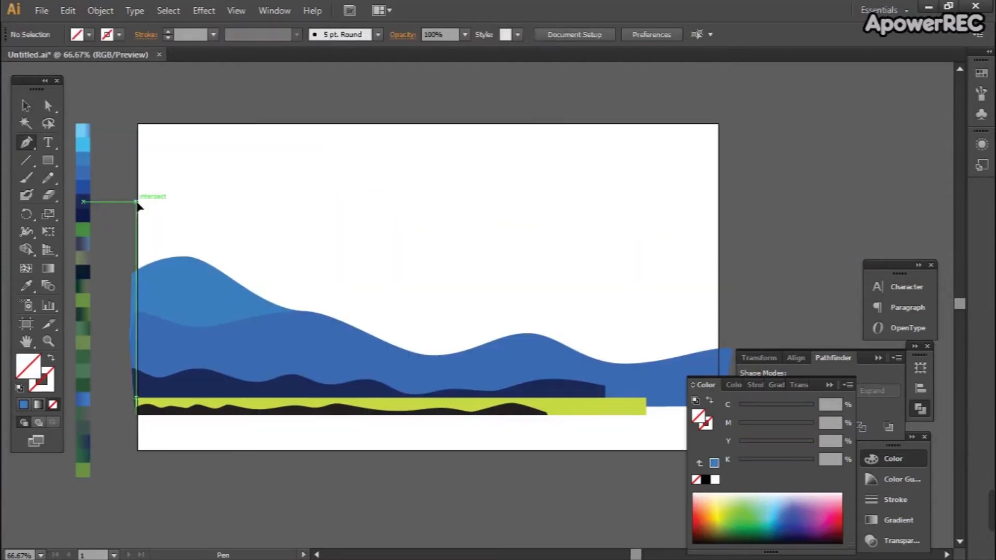
left_click_drag(199, 214, 222, 212)
left_click(278, 187)
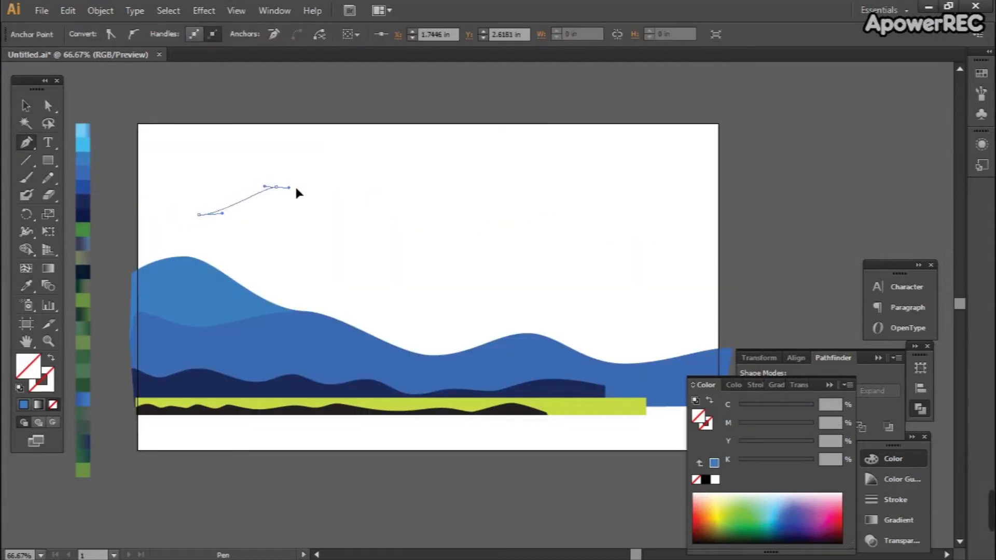
left_click_drag(377, 286, 413, 288)
left_click_drag(564, 307, 589, 306)
left_click_drag(647, 286, 732, 312)
mouse_move(762, 287)
left_mouse_down()
mouse_move(788, 286)
mouse_move(833, 316)
mouse_move(764, 269)
left_mouse_up()
key("ctrl+z")
left_click(815, 314)
key("space")
left_click(769, 323)
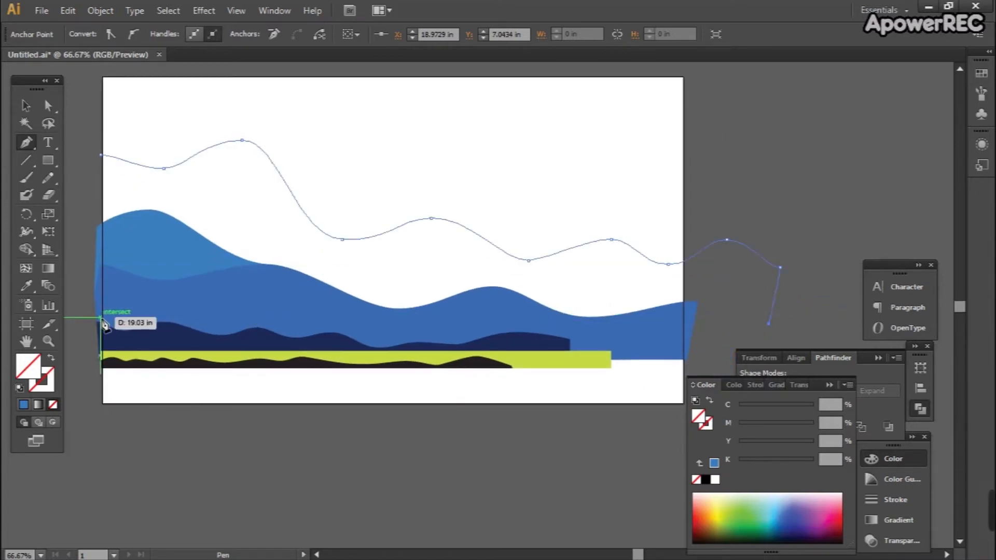
left_click(97, 161)
left_click(102, 155)
Fill the tall mountain range with the light sky blue swatch behind the other hills and deselect it
key("space")
left_click_drag(107, 162, 226, 193)
left_click(26, 286)
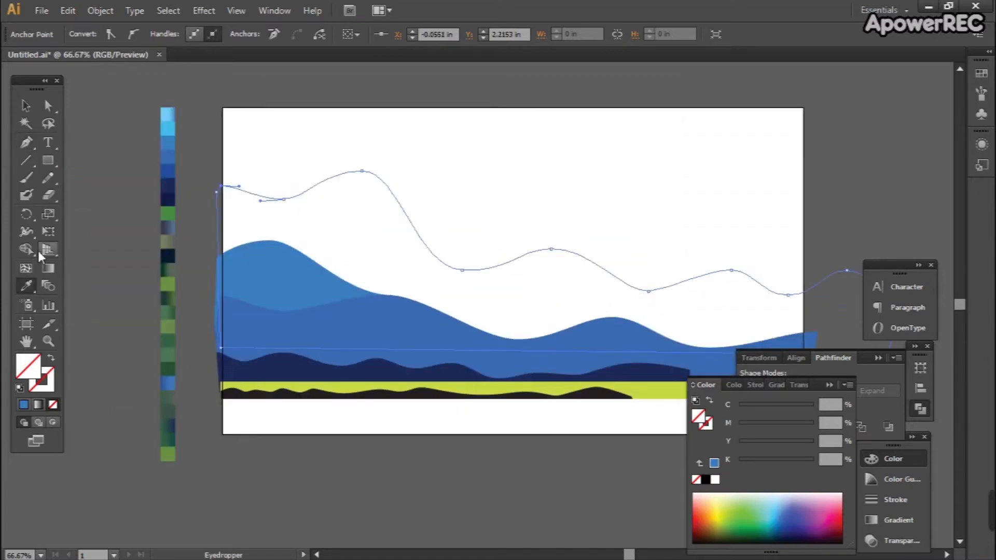
left_click(174, 151)
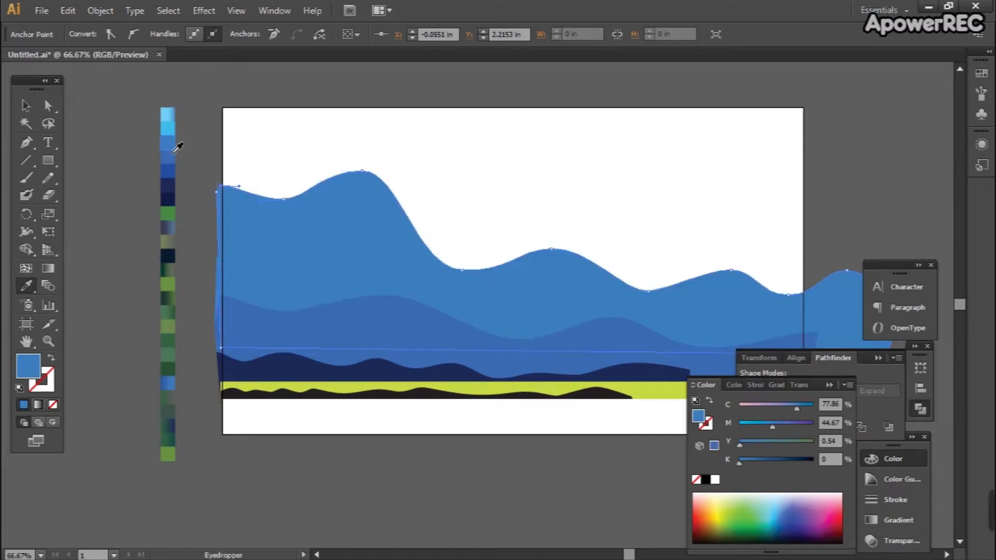
left_click(175, 136)
left_click(25, 106)
left_click(525, 198)
Draw an unfilled distant range above the right half of the tall mountains, extending beyond the artboard's right edge
key("space")
left_click_drag(524, 198, 435, 160)
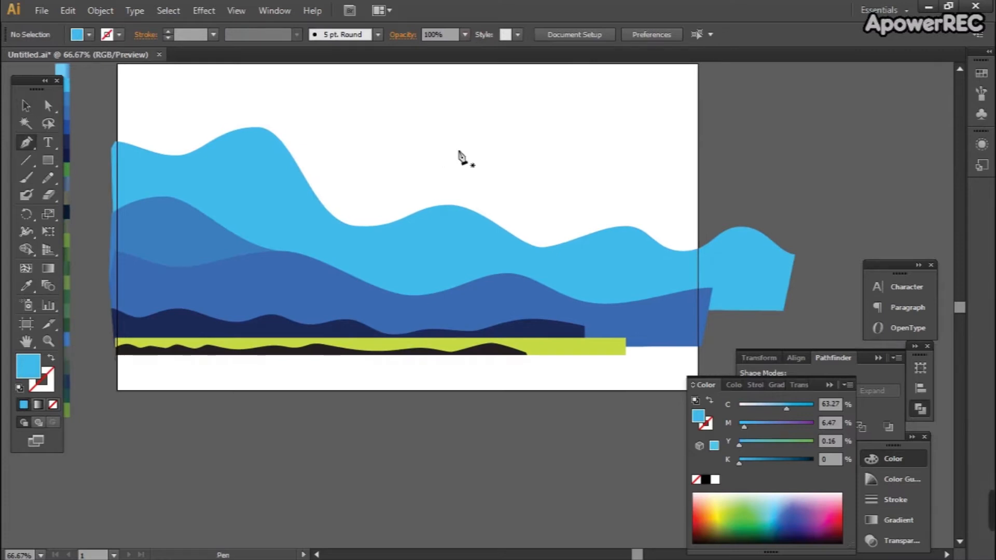
key("slash")
key("space")
left_click_drag(485, 198, 447, 241)
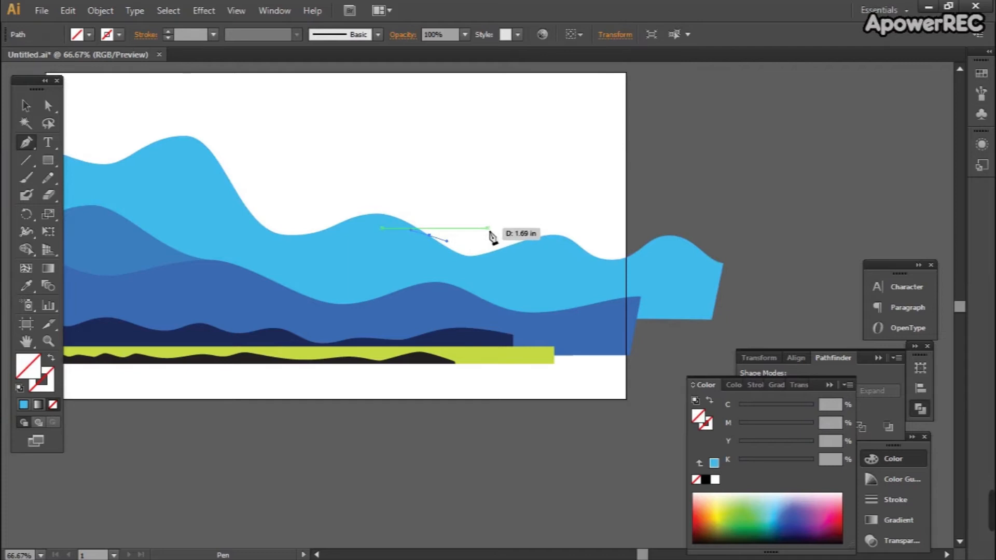
left_click_drag(558, 210, 561, 211)
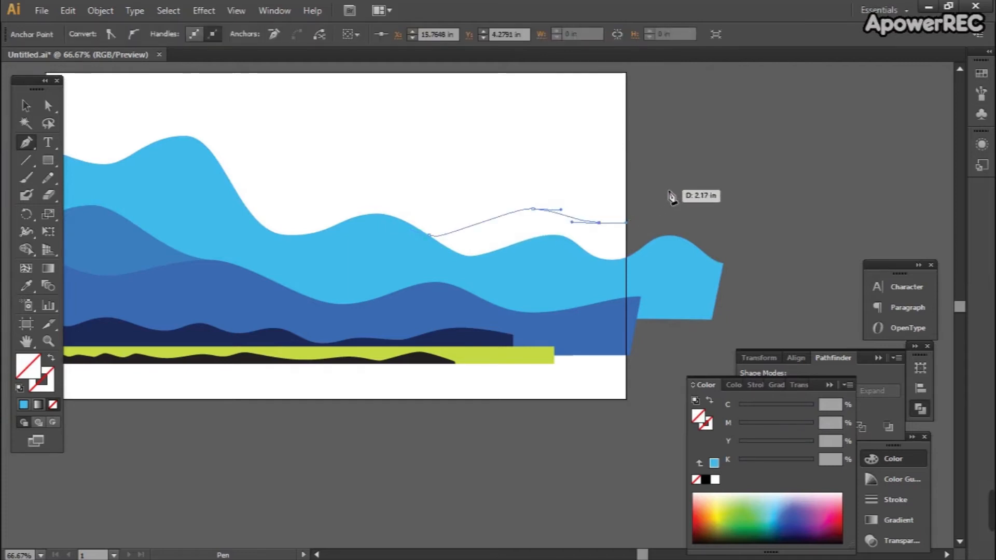
left_click_drag(698, 194, 697, 192)
left_click(413, 265)
Fill the distant range with light sky blue and recolor the ranges in front in progressively darker palette blues
left_click_drag(376, 249, 513, 260)
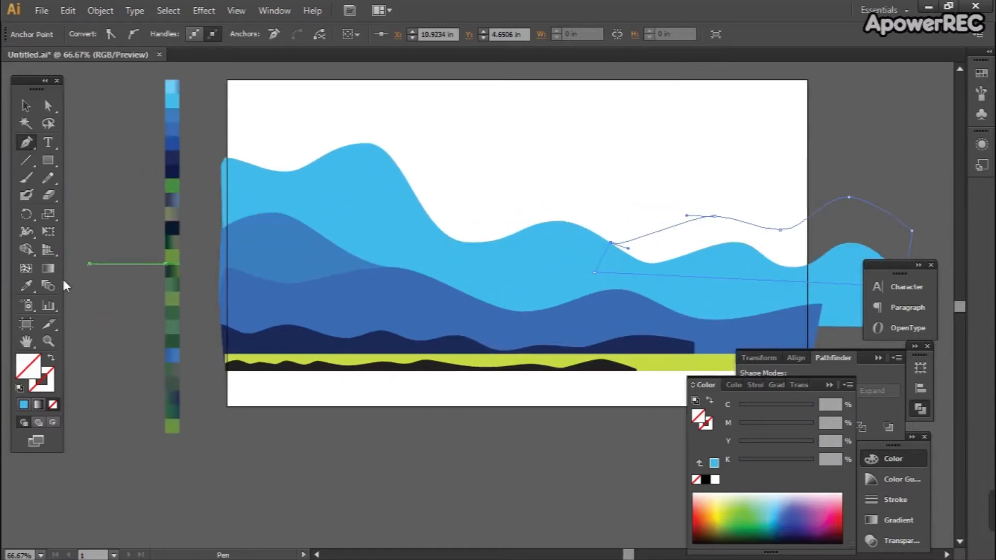
left_click(311, 153)
left_click(177, 111)
key("ctrl+z")
left_click(28, 108)
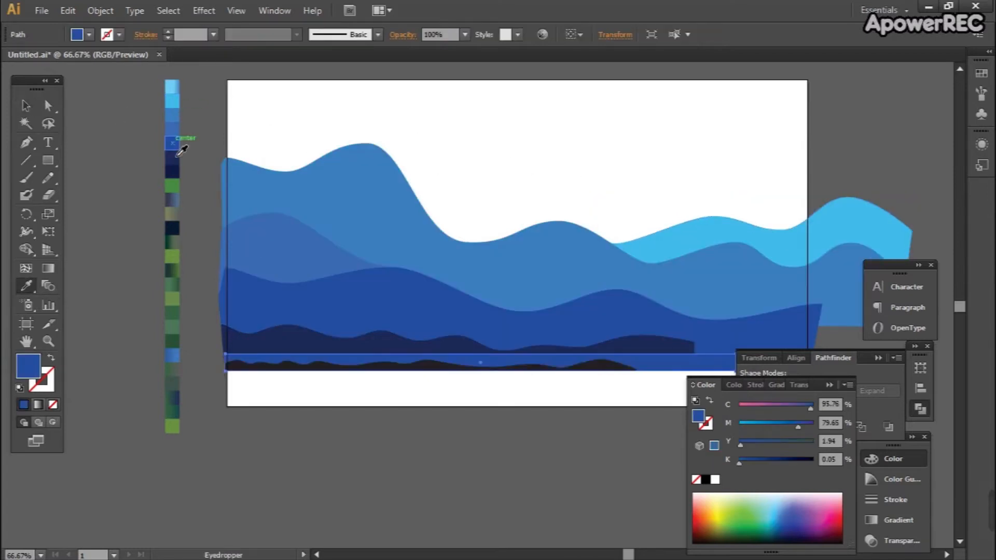
key("v")
key("i")
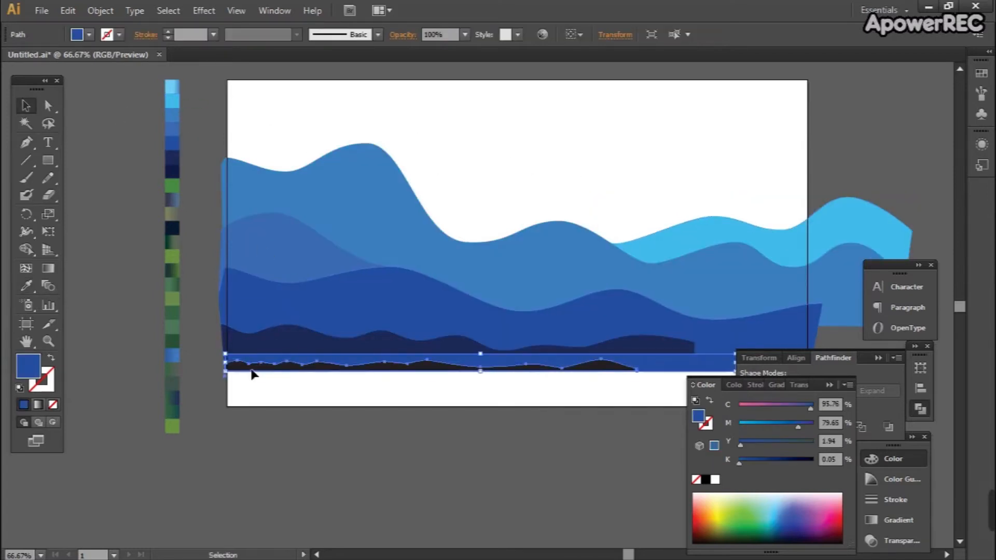
Recolor the lowest wavy strip with the dark navy of the small range above it
left_click(252, 369)
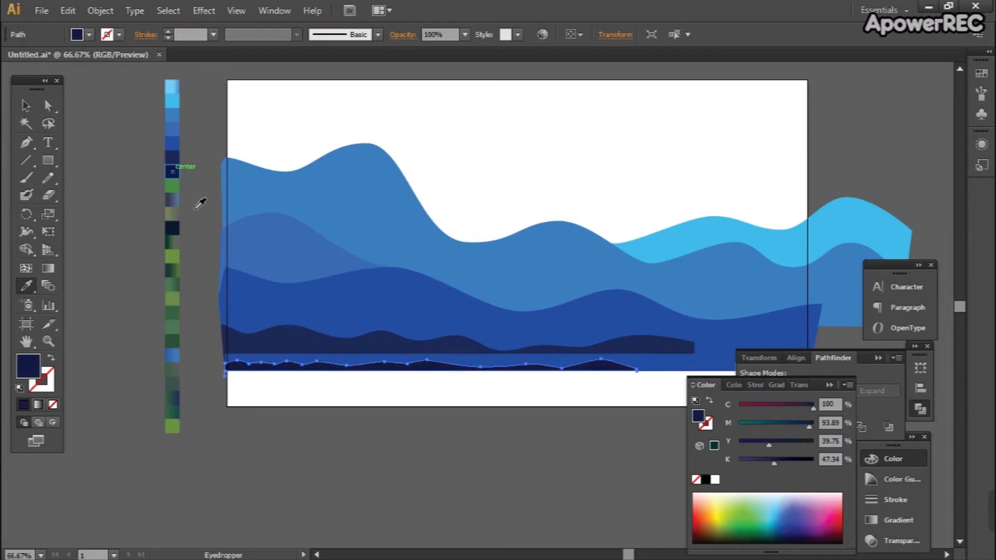
left_click(288, 353)
key("v")
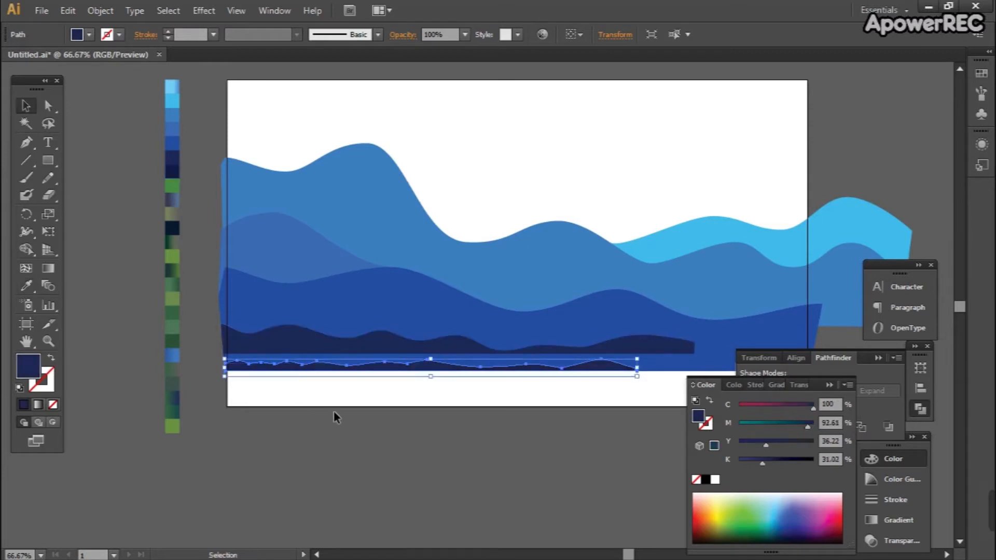
left_click(335, 410)
Reshape the left part of the tall blue range by raising its corner and first valley and shifting its first peak left
left_click_drag(443, 423, 386, 381)
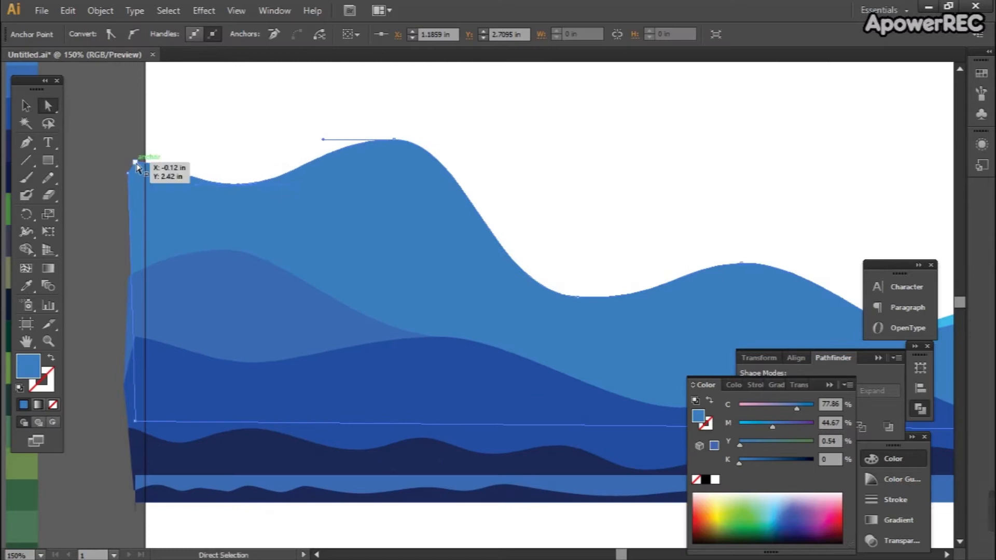
left_click_drag(136, 162, 137, 154)
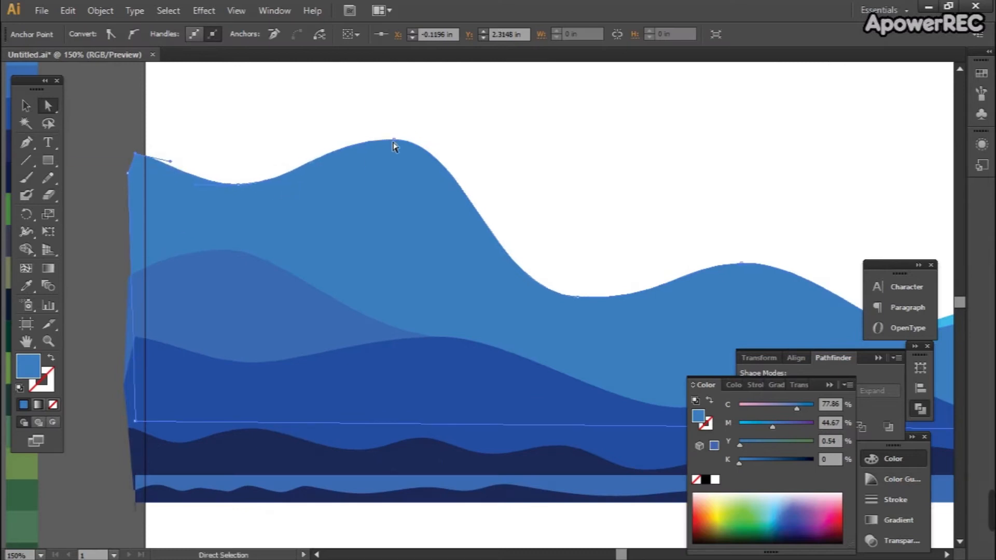
left_click_drag(395, 139, 379, 139)
left_click_drag(578, 297, 579, 262)
Reposition the middle peak and neighboring valleys of the tall blue range to smooth its slope
left_click_drag(675, 227, 502, 215)
left_click_drag(569, 252, 549, 224)
left_click_drag(491, 256, 454, 255)
left_click(406, 253)
left_click_drag(319, 251, 339, 253)
left_click_drag(549, 224, 529, 220)
left_click_drag(647, 327, 527, 307)
left_click_drag(625, 300, 603, 286)
Lower the two right-hand peaks and the end corner of the tall blue range to expose more of the distant range
left_click_drag(775, 269, 547, 251)
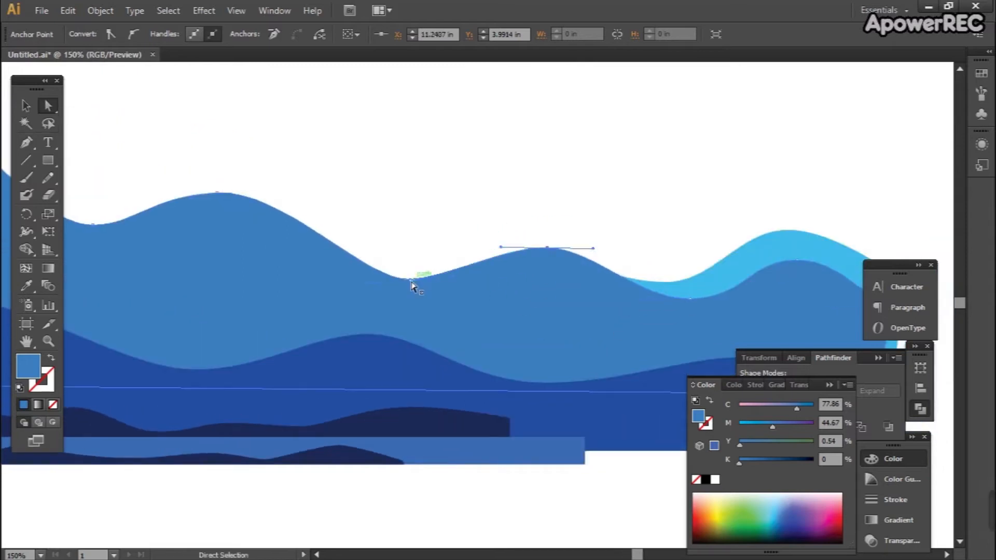
left_click_drag(684, 314, 530, 284)
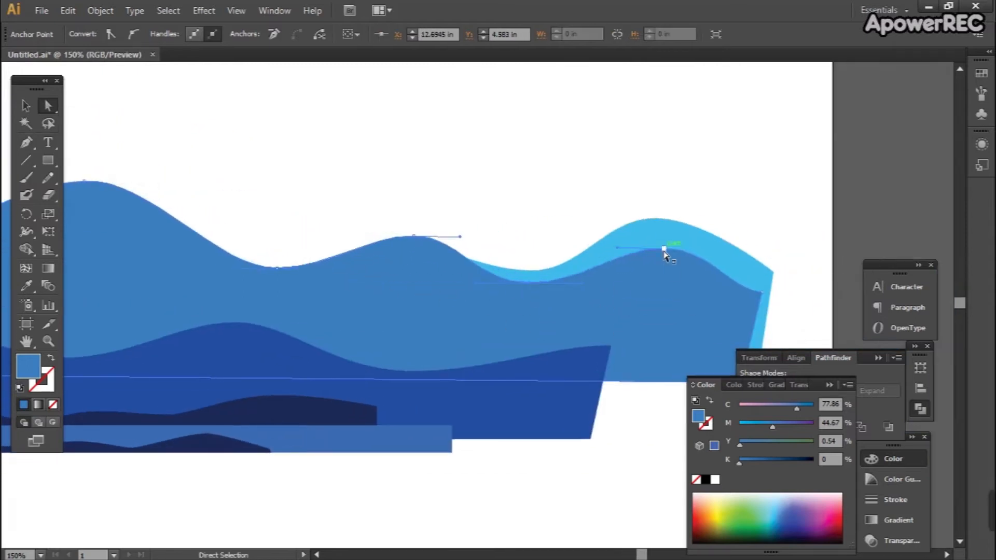
left_click_drag(413, 236, 411, 250)
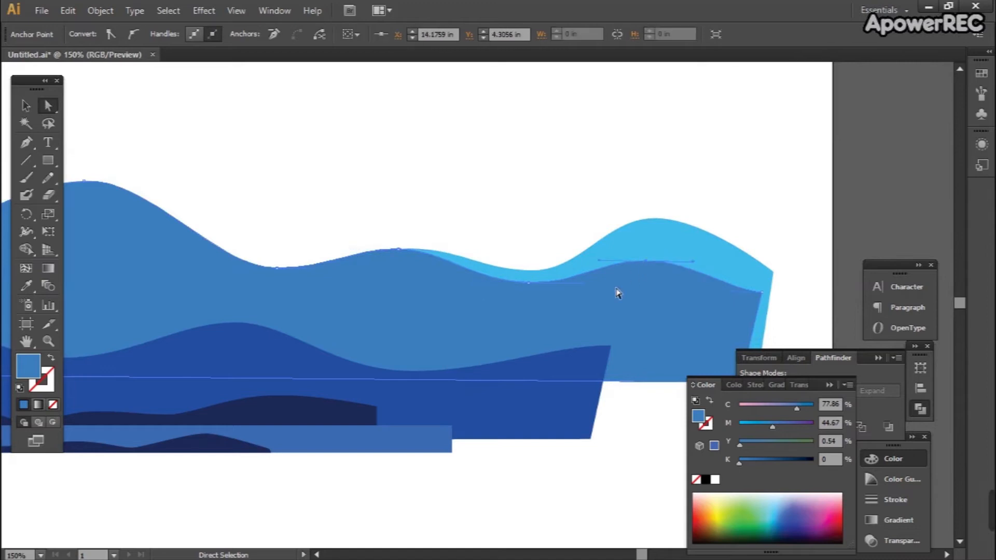
left_click_drag(762, 292, 759, 297)
Reshape the crests where the tall blue range overlaps the light blue distant range on the right
scroll(578, 296, "down", 2)
key("v")
left_click(608, 236)
left_click(608, 272)
scroll(428, 272, "up", 1)
scroll(438, 314, "up", 2)
mouse_move(462, 294)
left_mouse_down()
mouse_move(468, 278)
mouse_move(465, 312)
left_mouse_up()
key("a")
left_click(410, 285)
left_click_drag(651, 288, 484, 291)
left_click_drag(488, 229, 547, 240)
left_click_drag(649, 261, 598, 273)
left_click(567, 273)
left_click_drag(706, 213, 638, 209)
Adjust the light blue distant range so its waves and end corner reach farther right
scroll(649, 255, "down", 2)
key("v")
left_click(587, 208)
left_click(511, 260)
left_click_drag(685, 230, 677, 233)
left_click(592, 215)
scroll(684, 257, "up", 1)
key("a")
left_click_drag(674, 267, 727, 267)
left_click(615, 220)
left_click_drag(472, 269, 482, 269)
Shift the last valley and peak of the tall blue range left and adjust the curve at its right end
left_click(544, 307)
left_click_drag(550, 293, 516, 291)
left_click_drag(435, 314, 404, 314)
left_click_drag(358, 314, 674, 303)
scroll(674, 303, "right", 3)
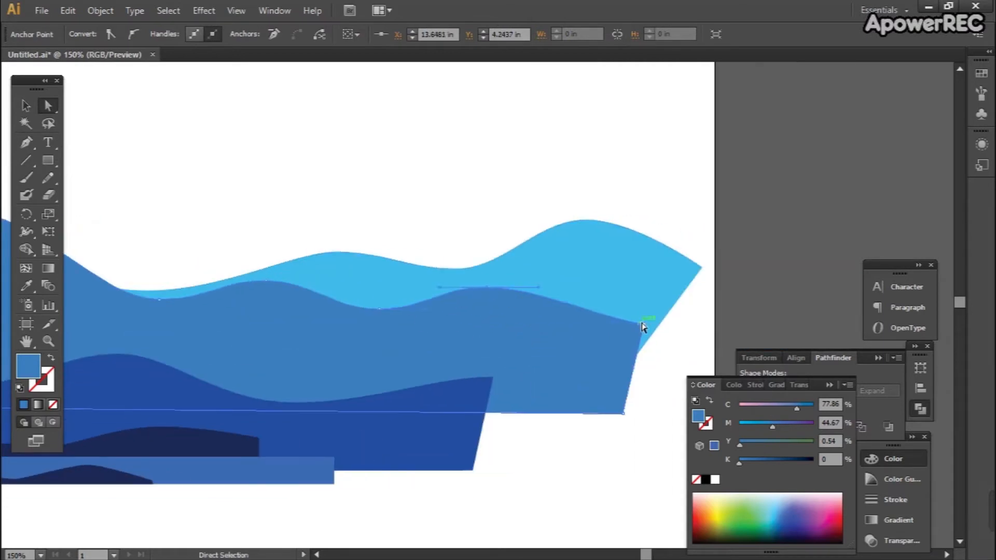
left_click_drag(561, 324, 559, 324)
Fine-tune the tall blue range's valley and small peak where it begins to overlap the light blue range
scroll(541, 349, "down", 2)
left_click_drag(574, 418, 690, 403)
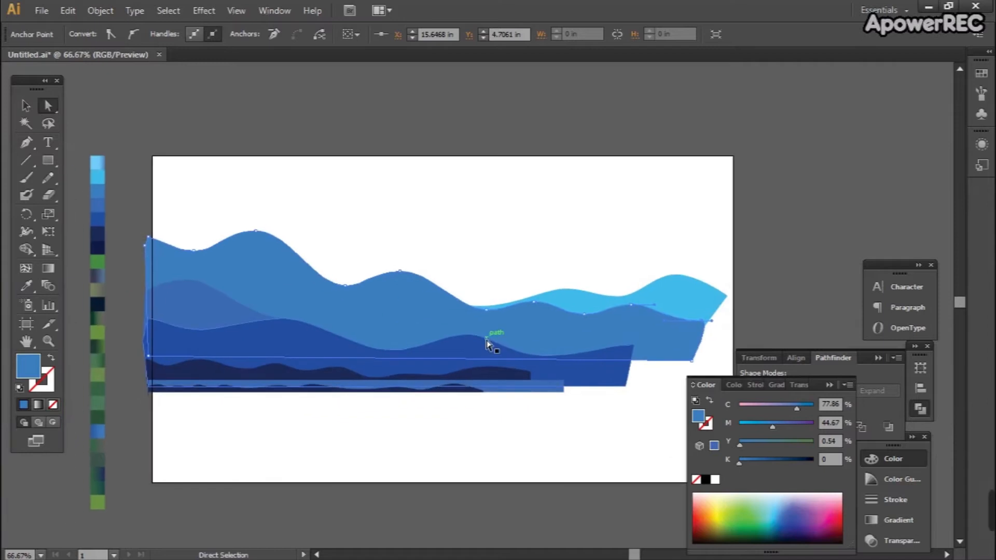
scroll(397, 284, "up", 1)
scroll(436, 255, "up", 2)
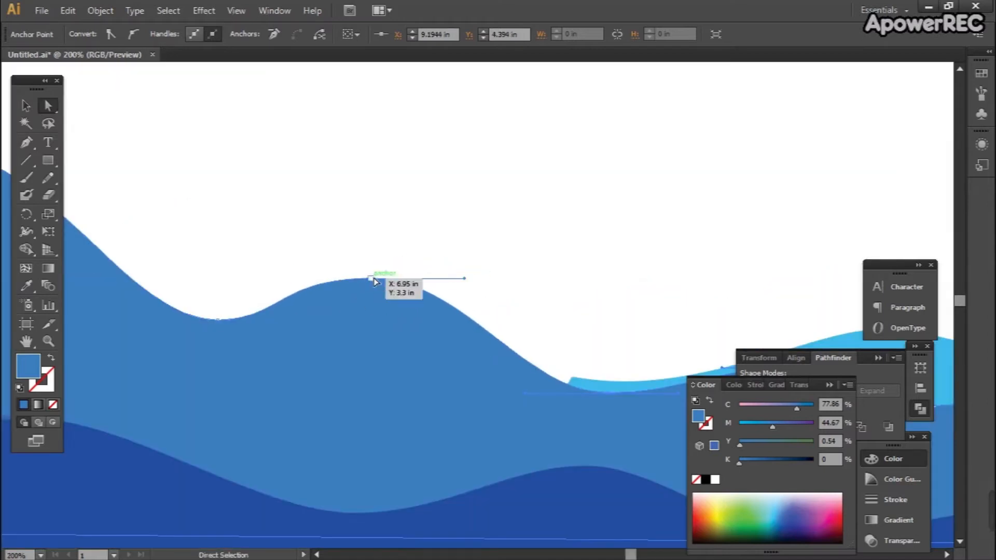
left_click_drag(597, 389, 450, 342)
mouse_move(460, 347)
left_mouse_down()
mouse_move(449, 343)
mouse_move(480, 348)
left_mouse_up()
scroll(479, 348, "down", 1)
left_click_drag(592, 337, 411, 310)
left_click(410, 293)
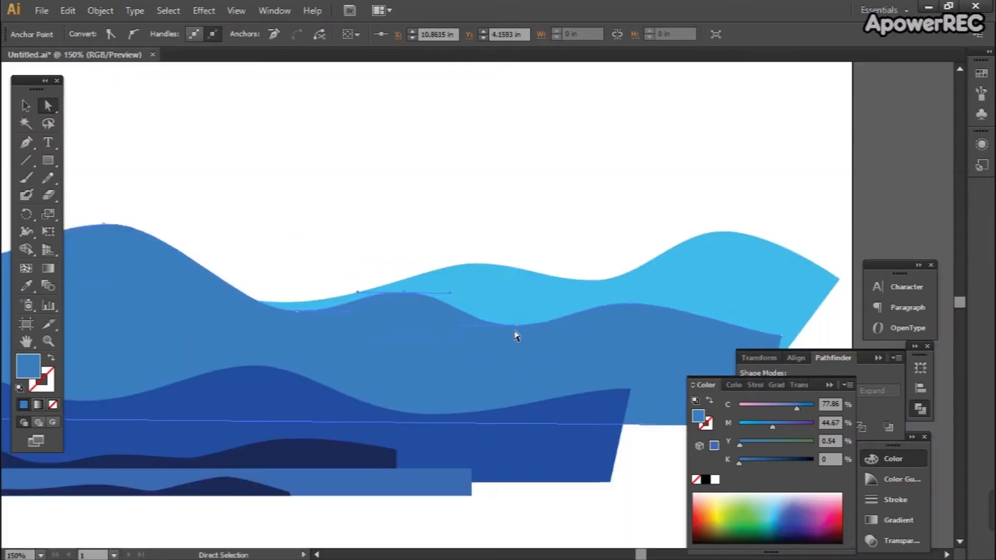
Raise the tall blue range's last valley and peak slightly, and convert its right end corner to a smooth point
left_click_drag(517, 326, 517, 321)
left_click_drag(631, 303, 624, 299)
left_click_drag(781, 339, 643, 328)
left_click(644, 326)
left_click(134, 34)
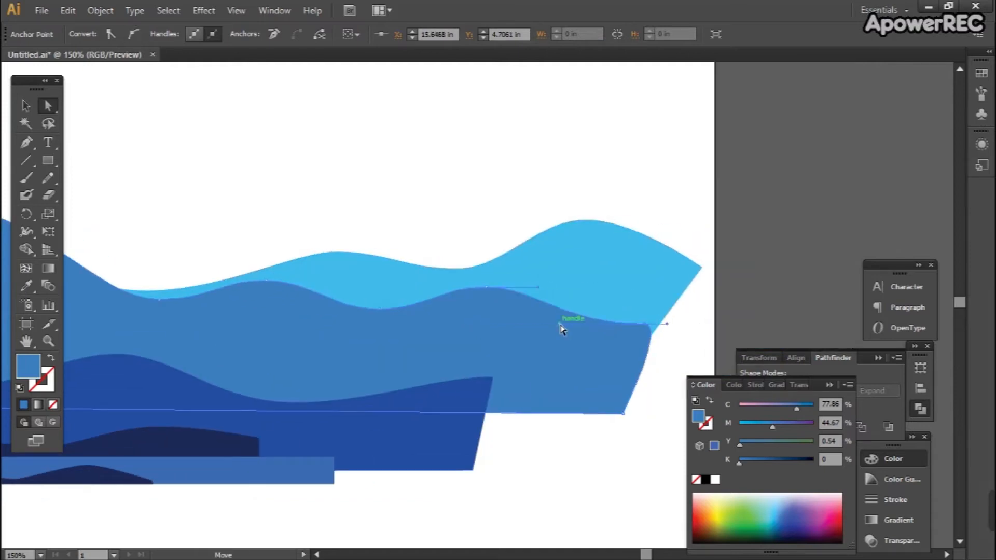
left_click_drag(560, 326, 556, 326)
Shift the tall blue range's valley beside the light blue range up and left, and extend the light blue start behind it
scroll(542, 343, "down", 2)
left_click_drag(576, 419, 691, 405)
scroll(391, 286, "up", 1)
left_click_drag(407, 264, 401, 264)
left_click_drag(534, 322, 387, 267)
scroll(451, 259, "up", 2)
left_click_drag(608, 326, 586, 320)
left_click_drag(462, 347, 447, 340)
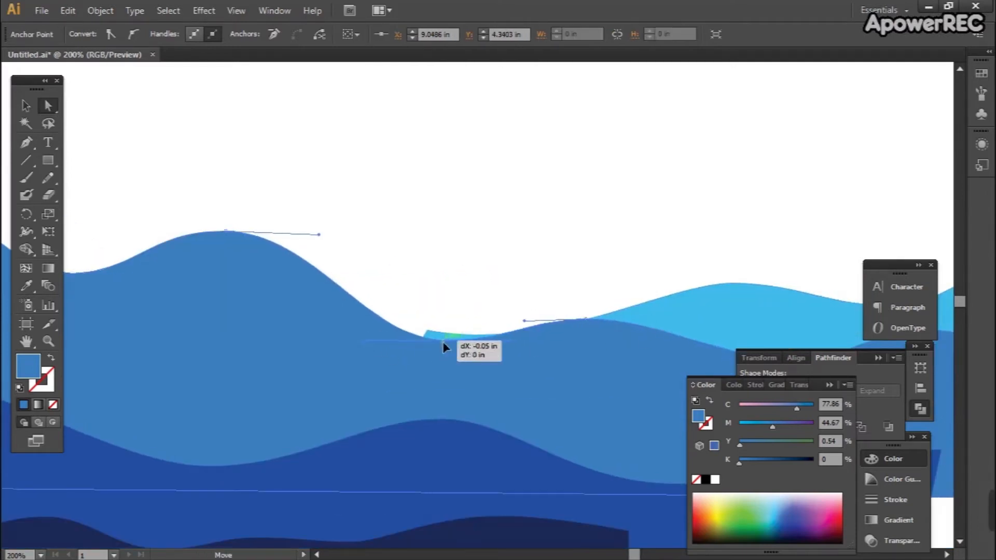
left_click_drag(373, 342, 374, 343)
left_click_drag(427, 331, 402, 332)
Shift the tall blue range's last waves and rounded end point left, adjusting the curves between them
left_click_drag(663, 351, 391, 308)
left_click(517, 319)
left_click_drag(518, 317, 461, 317)
left_click_drag(658, 292, 603, 294)
left_click(315, 276)
left_click_drag(368, 264, 373, 280)
left_click_drag(656, 319, 564, 313)
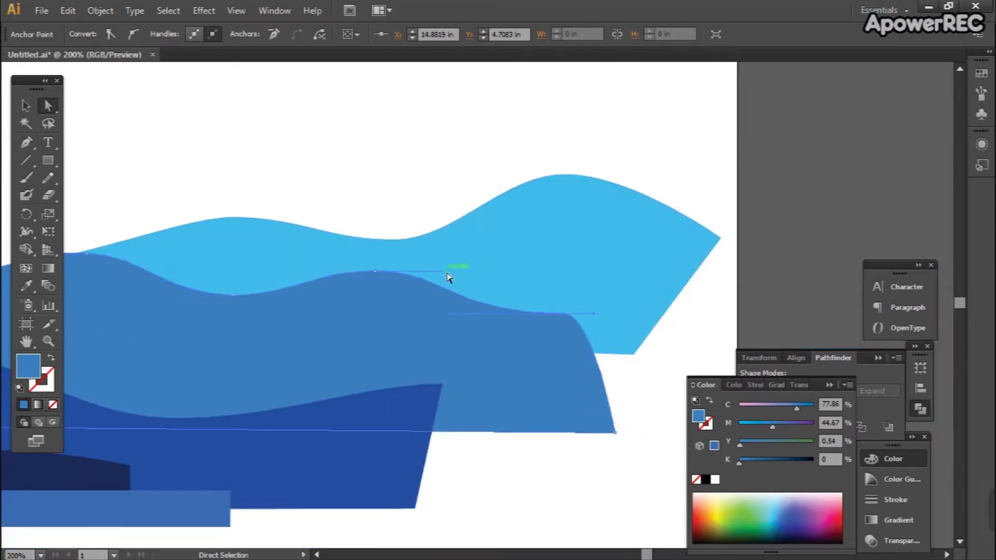
Move the light blue range's two crests up and left, and shift the valley between them left
scroll(524, 317, "down", 1)
scroll(511, 322, "up", 1)
scroll(628, 294, "down", 2)
left_click(363, 269)
scroll(348, 263, "up", 1)
left_click_drag(495, 246, 455, 237)
left_click_drag(607, 265, 582, 266)
left_click_drag(746, 214, 734, 203)
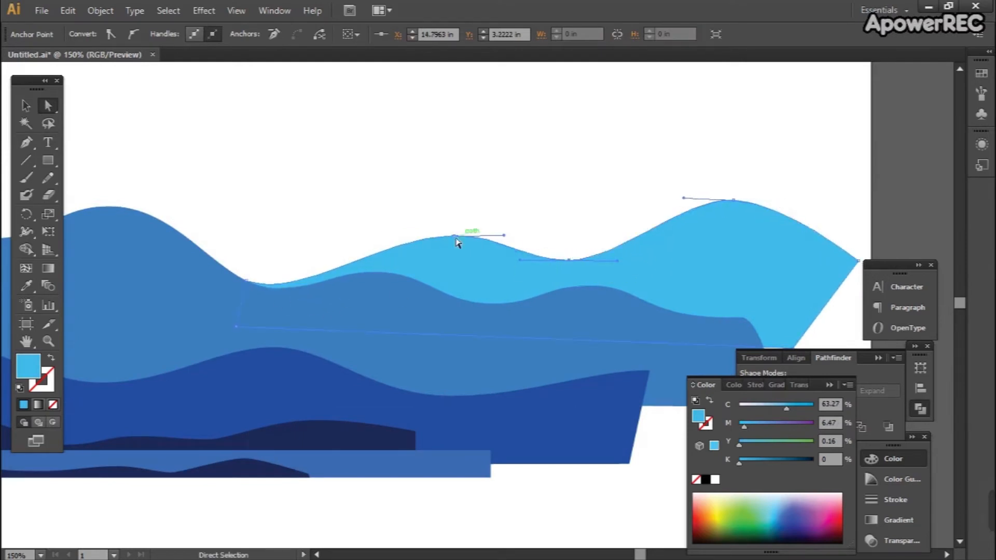
left_click(434, 230)
Raise the first peak of the tall blue range and shift the valley before it slightly left
scroll(433, 231, "down", 2)
left_click_drag(433, 230, 465, 241)
scroll(223, 202, "up", 1)
left_click(283, 229)
left_click_drag(287, 222, 287, 215)
left_click_drag(196, 253, 187, 251)
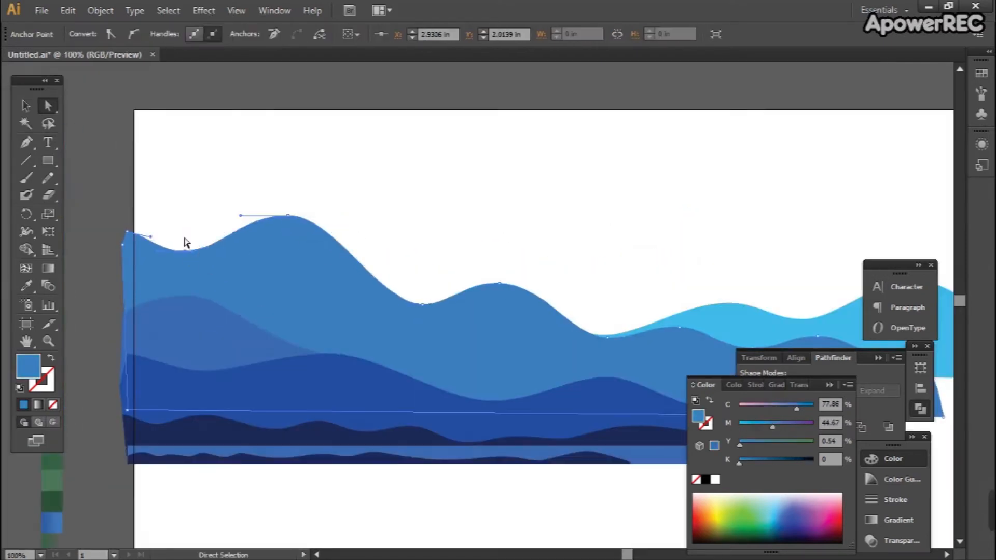
left_click(184, 238)
Shift the royal blue range's first two valleys and the peak between them right, raising the peak slightly
scroll(227, 278, "down", 1)
left_click(337, 313)
left_click_drag(315, 300, 344, 293)
scroll(414, 335, "up", 1)
left_click_drag(421, 331, 448, 331)
left_click_drag(249, 286, 402, 292)
left_click_drag(291, 304, 308, 304)
Extend the right end of the medium blue left-hand hill to meet the crest of the royal blue range
scroll(242, 294, "up", 1)
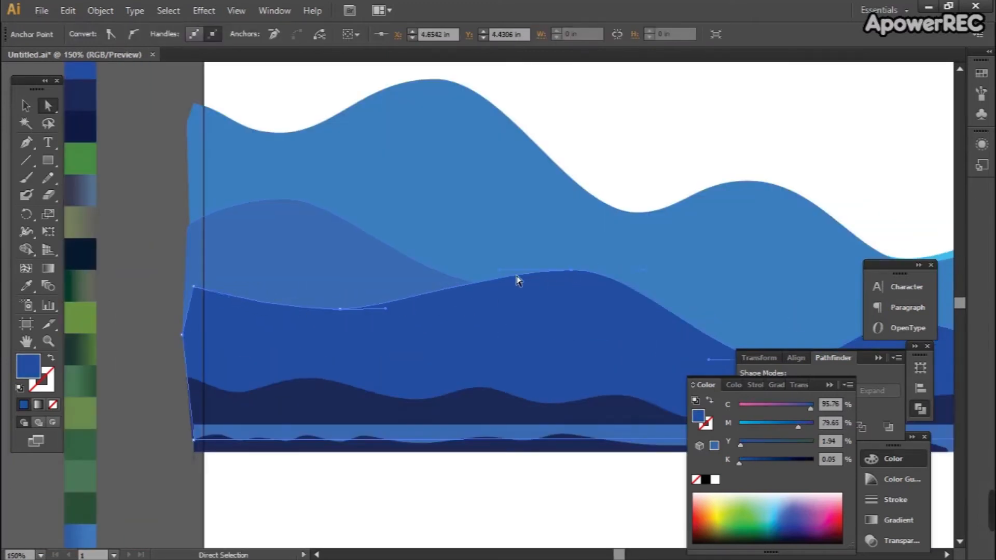
left_click(447, 279)
left_click_drag(499, 287, 528, 271)
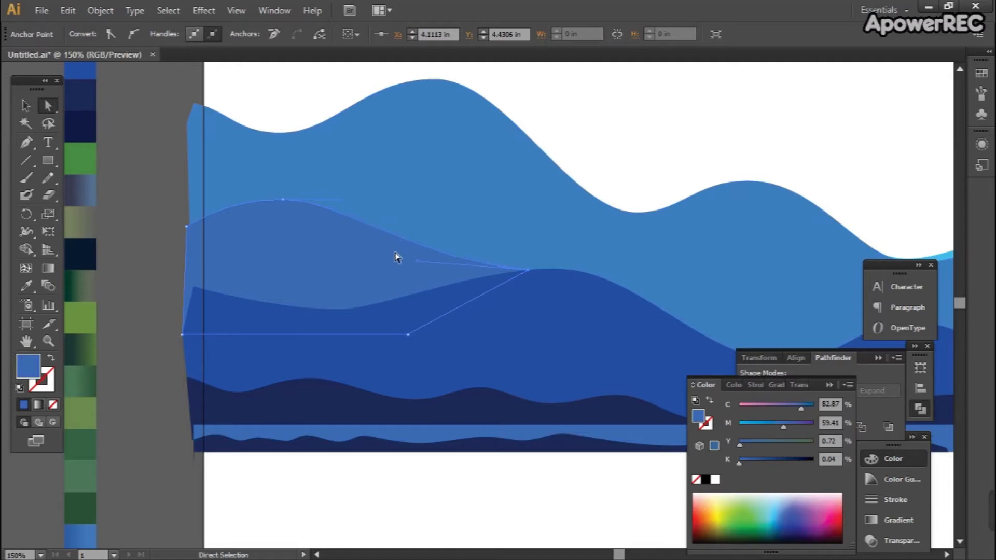
left_click_drag(368, 309, 305, 294)
left_click(304, 295)
Shift the royal blue range's second peak and the valleys on both sides of it left and slightly up
left_click_drag(525, 298, 405, 287)
left_click(504, 319)
left_click_drag(554, 338, 505, 312)
left_click_drag(614, 323, 394, 319)
left_click_drag(253, 305, 261, 310)
left_click_drag(419, 276, 381, 272)
left_click_drag(596, 325, 534, 322)
left_click_drag(461, 321, 455, 315)
left_click(381, 274)
left_click_drag(261, 310, 447, 308)
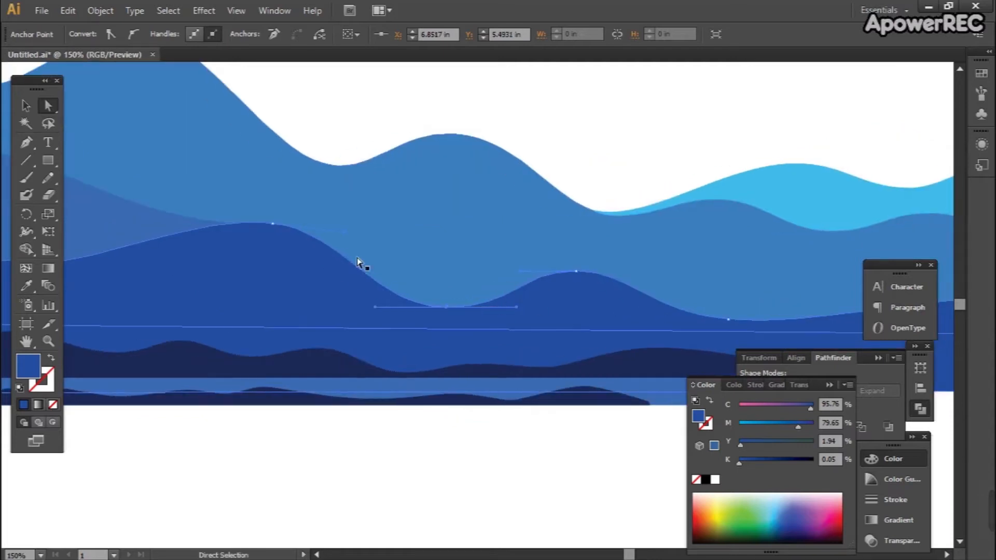
Smooth the slopes around the royal blue range's second valley and second peak with their curve handles
left_click_drag(360, 261, 463, 299)
left_click_drag(548, 346, 555, 347)
left_click_drag(374, 262, 366, 265)
left_click_drag(578, 306, 288, 256)
left_click_drag(387, 261, 400, 279)
left_click_drag(527, 316, 527, 316)
left_click_drag(447, 310, 475, 315)
Shift the royal blue range's last valley left and adjust the curve leading down to it
left_click_drag(800, 287, 677, 279)
left_click_drag(605, 316, 586, 315)
left_click(526, 316)
mouse_move(450, 320)
left_mouse_down()
mouse_move(458, 325)
mouse_move(455, 315)
left_mouse_up()
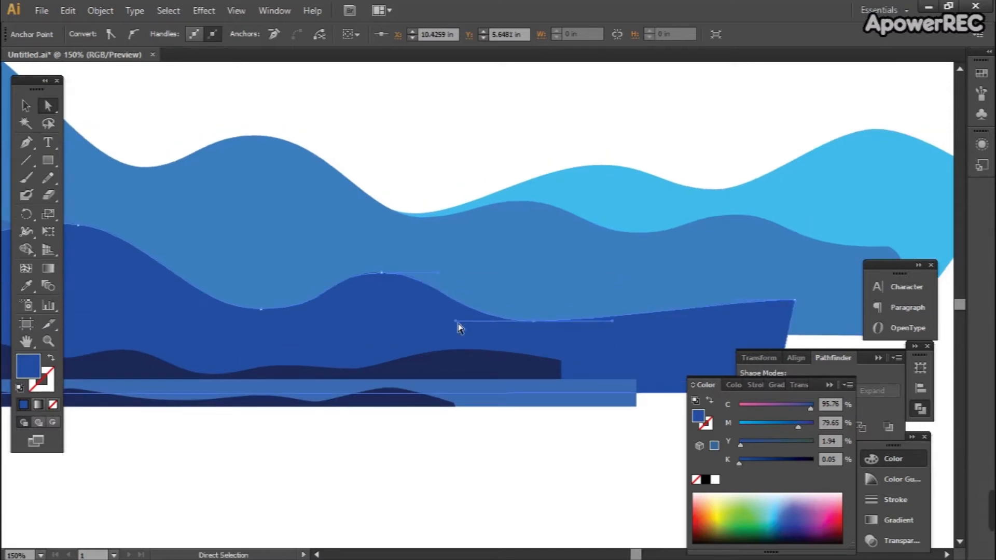
left_click(381, 273)
left_click_drag(471, 297, 477, 297)
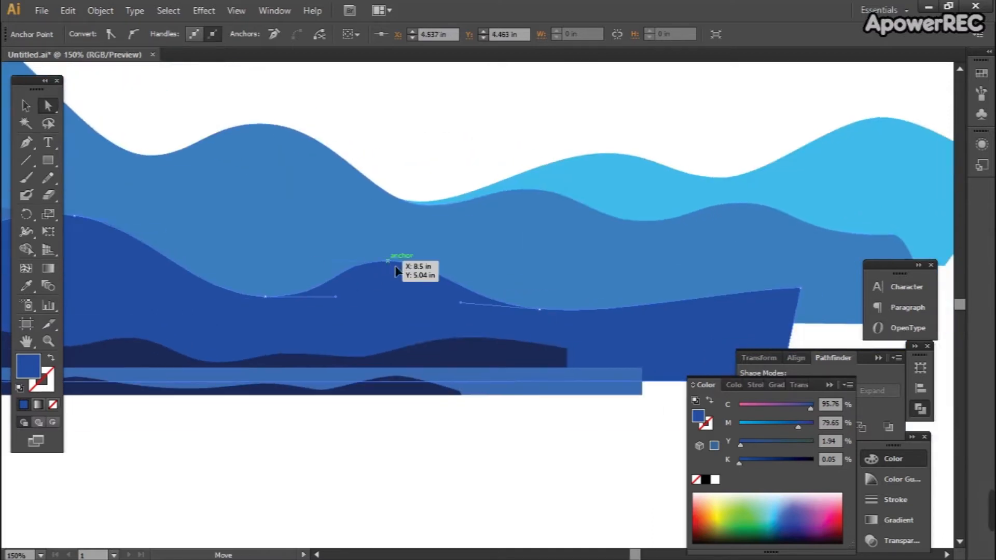
Lower the royal blue range's second peak and shift its last valley and end corner left to form a third crest
left_click_drag(402, 269, 400, 280)
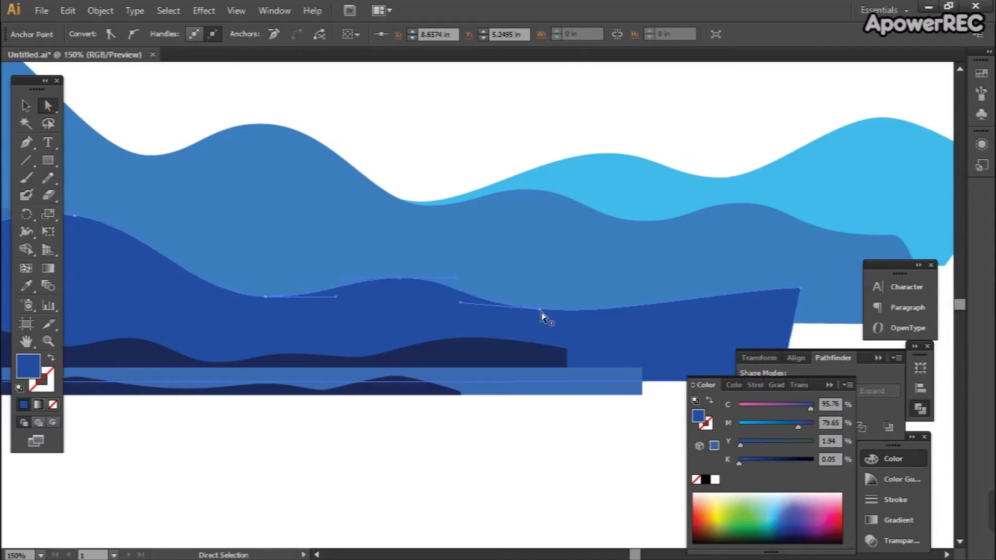
left_click_drag(528, 316, 526, 315)
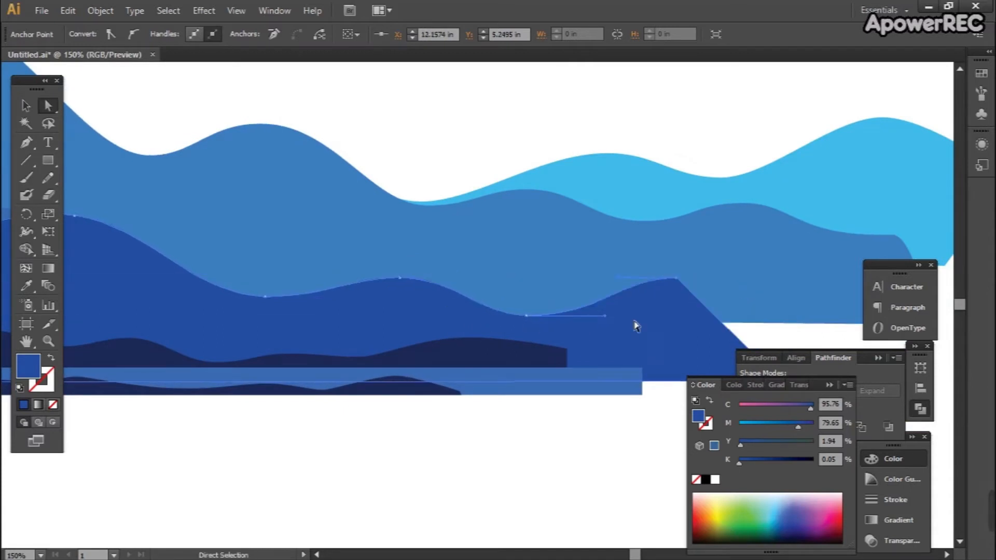
left_click_drag(586, 315, 627, 280)
Reduce the height of the royal blue range and medium blue hill together by raising their bottom edge
key("ctrl+0")
key("v")
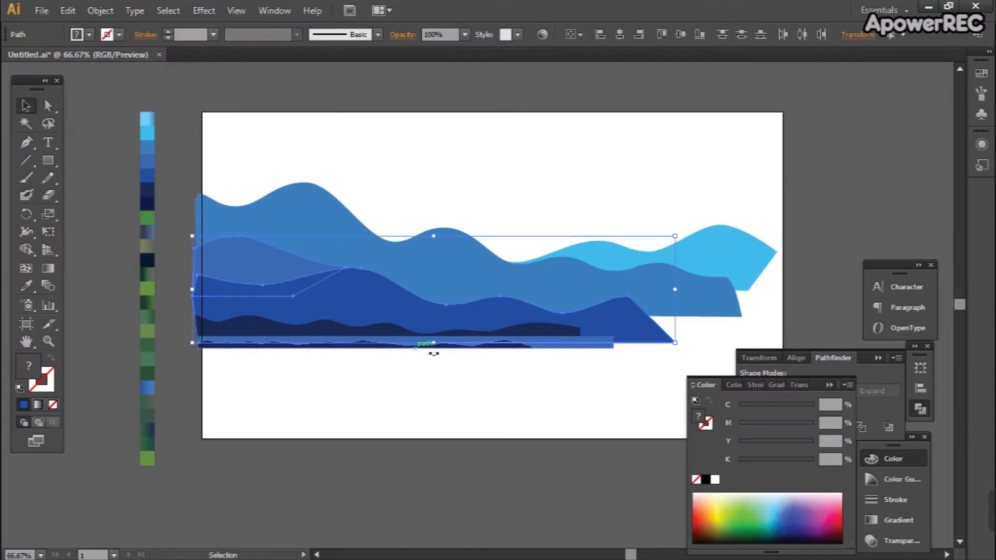
left_click_drag(440, 349, 438, 331)
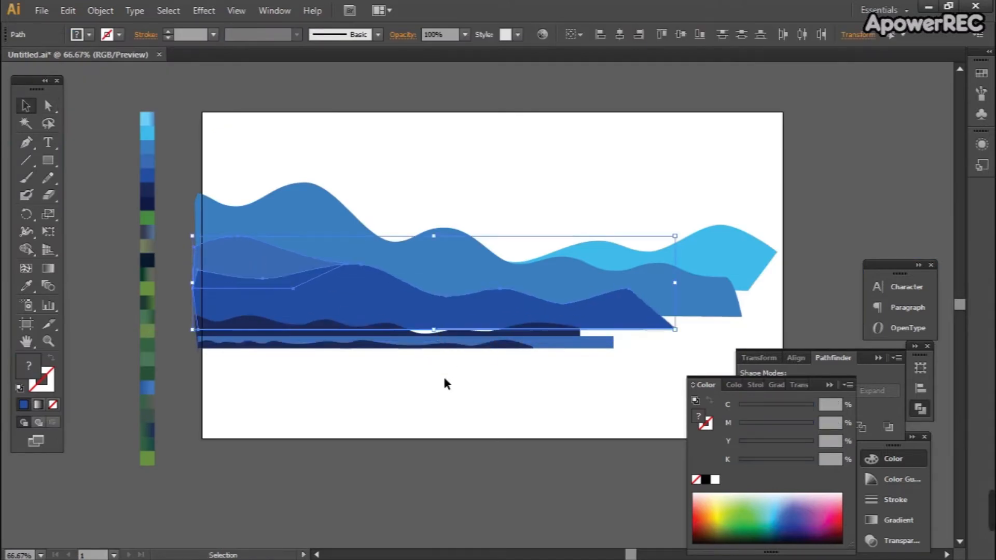
key("ctrl+1")
left_click(510, 428)
Reshape the left half of the navy range by lowering and spreading its first valleys
left_click_drag(421, 331, 416, 316)
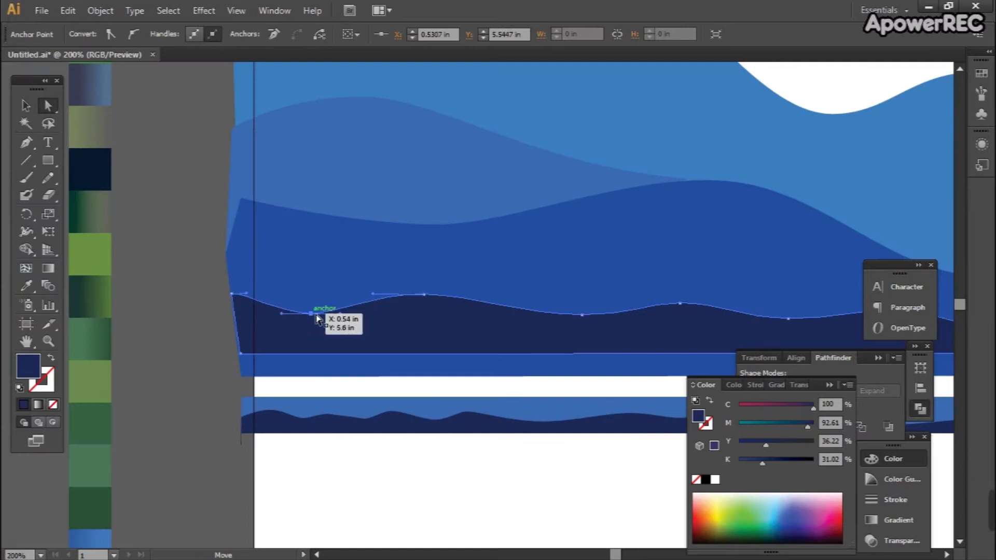
left_click_drag(318, 318, 306, 328)
left_click_drag(585, 317, 620, 318)
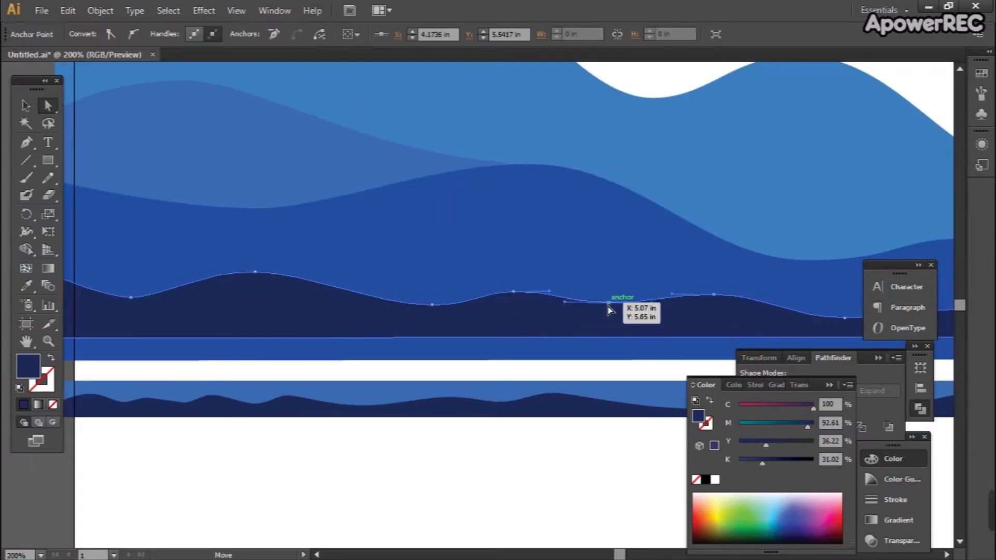
left_click_drag(608, 305, 611, 313)
left_click_drag(686, 328, 287, 296)
scroll(568, 326, "down", 1)
scroll(553, 306, "down", 1)
Move the medium blue strip up against the bottom edge of the navy range
key("v")
left_click_drag(737, 267, 615, 273)
left_click_drag(113, 295, 232, 291)
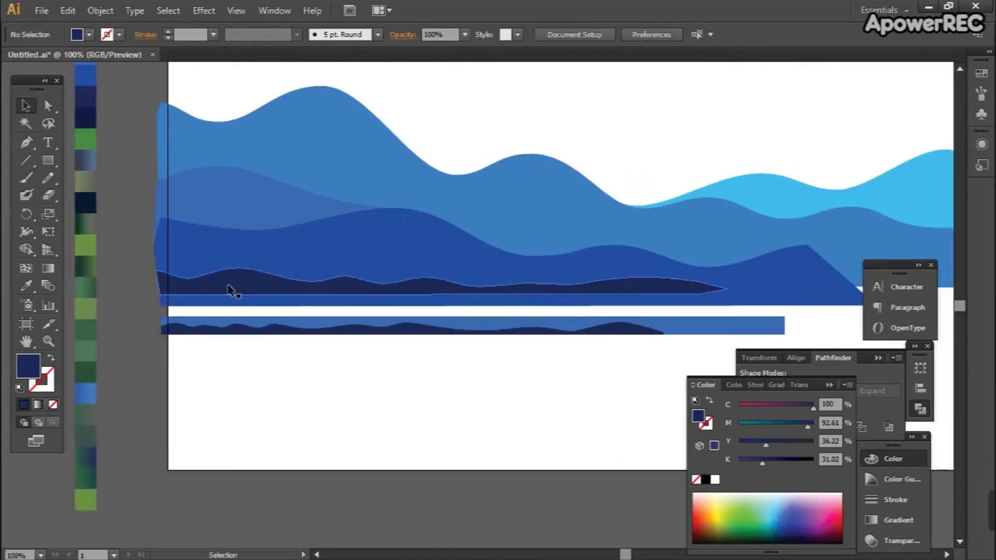
left_click(229, 287)
scroll(177, 283, "up", 1)
left_click_drag(213, 339, 213, 322)
left_click_drag(213, 314, 212, 314)
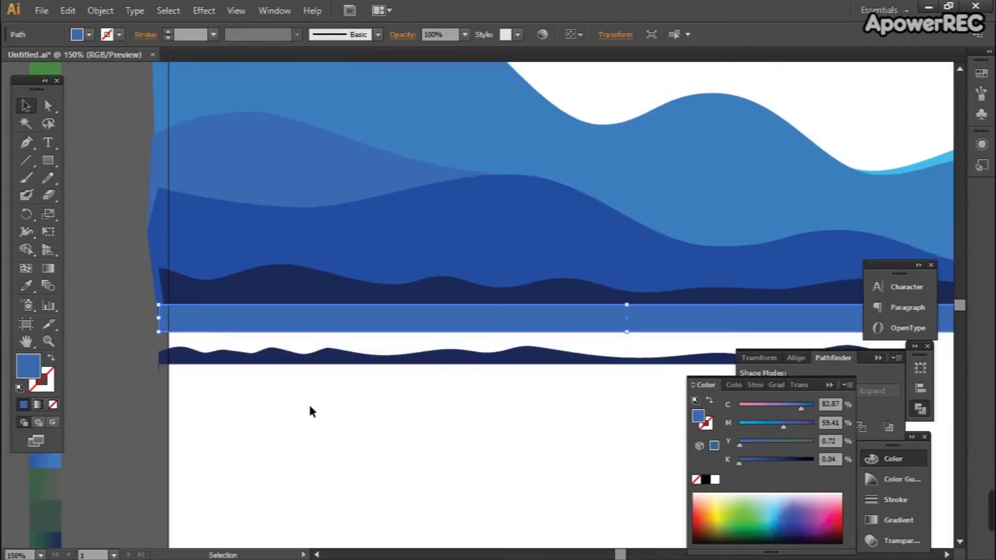
left_click(309, 409)
Reshape the navy range's middle crests and deepen the valley that follows them
left_click_drag(482, 412, 416, 415)
key("a")
left_click(478, 301)
left_click_drag(489, 313, 463, 313)
scroll(596, 294, "up", 2)
left_click_drag(581, 294, 491, 285)
left_click_drag(711, 297, 621, 318)
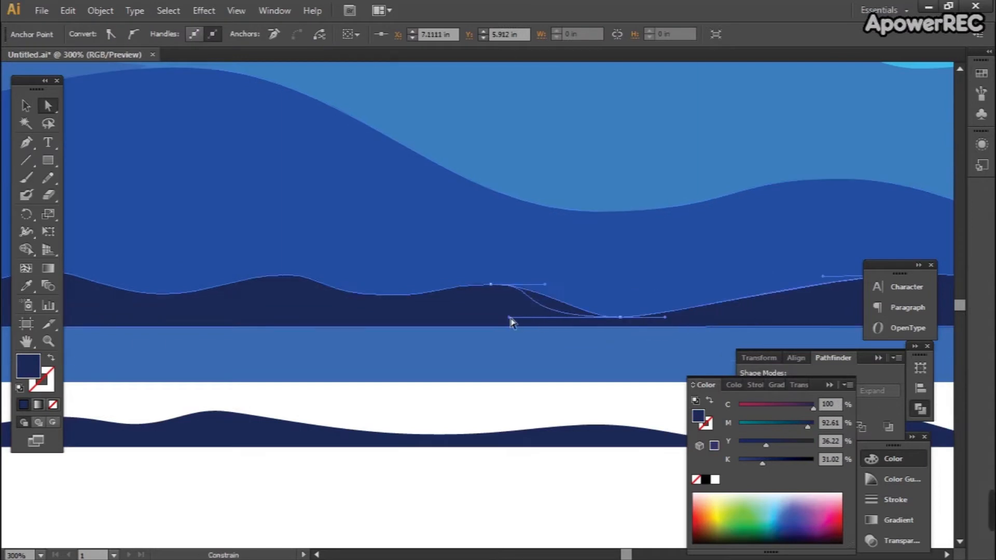
left_click_drag(513, 323, 712, 310)
Adjust the navy range's right-hand waves and extend its end corners to the end of the medium blue strip
left_click_drag(689, 272, 668, 275)
left_click_drag(591, 281, 566, 285)
left_click_drag(484, 262, 466, 258)
left_click_drag(669, 276, 661, 281)
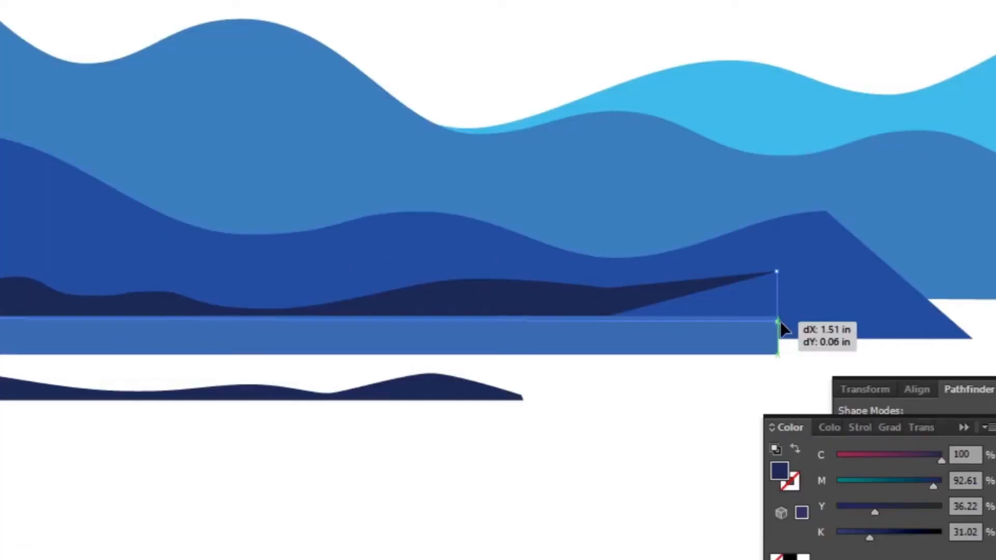
left_click_drag(778, 326, 777, 318)
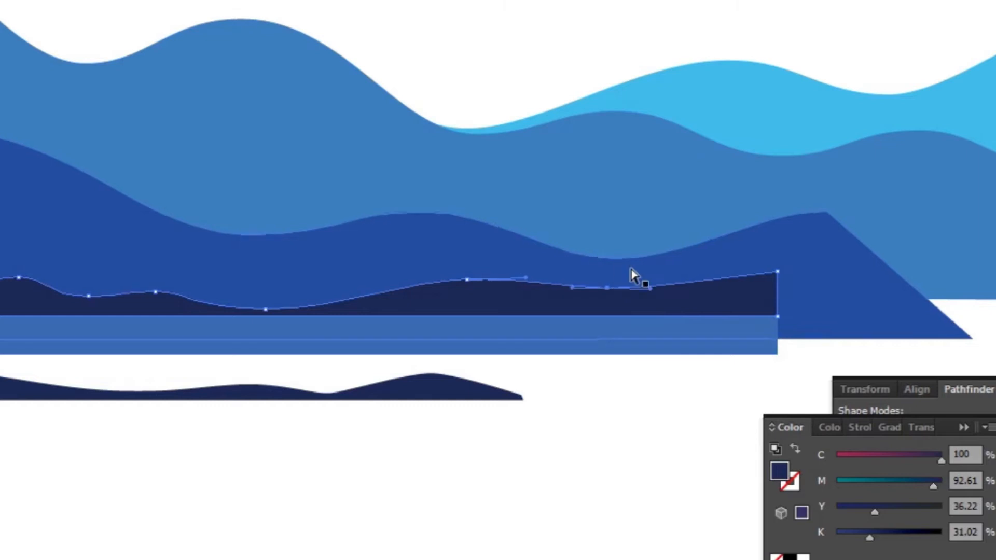
Shift the navy range's last wave and upper end corner left so the range slopes down at its end
scroll(371, 311, "up", 1)
left_click_drag(502, 270, 438, 290)
left_click_drag(689, 280, 589, 305)
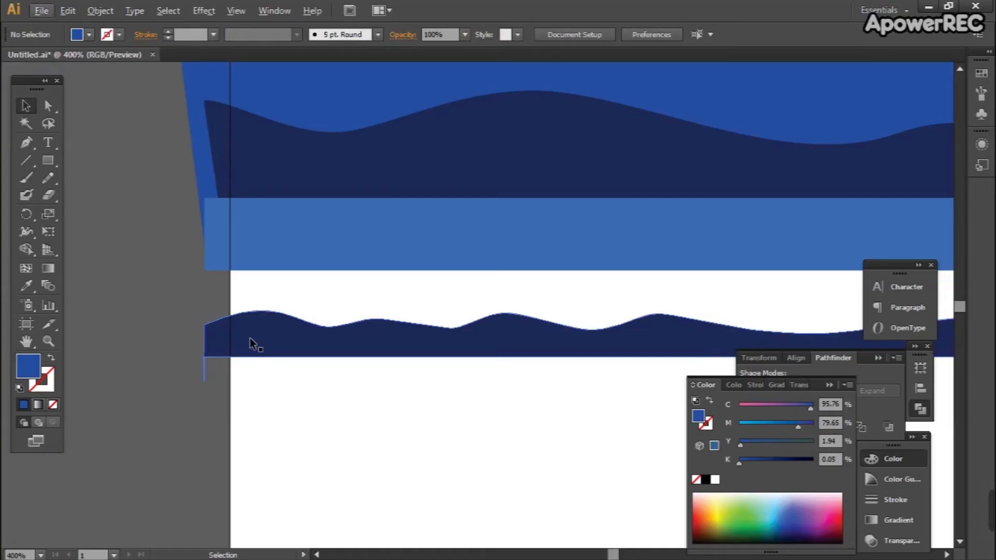
Move the narrow navy wave up onto the medium blue strip and spread its first crests and valleys
left_click_drag(250, 338, 247, 255)
scroll(262, 274, "down", 3)
key("a")
scroll(307, 265, "up", 4)
left_click_drag(307, 238, 437, 255)
left_click_drag(487, 229, 530, 236)
scroll(519, 244, "right", 4)
left_click_drag(416, 254, 438, 262)
Widen the next waves of the narrow navy shape by shifting their peaks and valleys apart
left_click_drag(418, 261, 385, 260)
left_click_drag(510, 230, 558, 236)
left_click_drag(654, 263, 304, 244)
left_click_drag(372, 240, 401, 245)
left_click_drag(607, 294, 422, 294)
left_click(441, 316)
scroll(449, 321, "down", 2)
Lower the middle valley and the following crest of the narrow navy wave
left_click(465, 270)
scroll(413, 280, "up", 3)
left_click_drag(506, 251, 426, 258)
left_click_drag(681, 281, 446, 264)
left_click_drag(467, 253, 404, 281)
left_click_drag(667, 219, 671, 255)
Smooth the valley before the last crest of the narrow navy wave with its curve handles
scroll(422, 285, "down", 3)
left_click_drag(810, 292, 457, 291)
left_click(462, 316)
left_click(501, 284)
scroll(510, 286, "up", 1)
left_click_drag(541, 277, 543, 284)
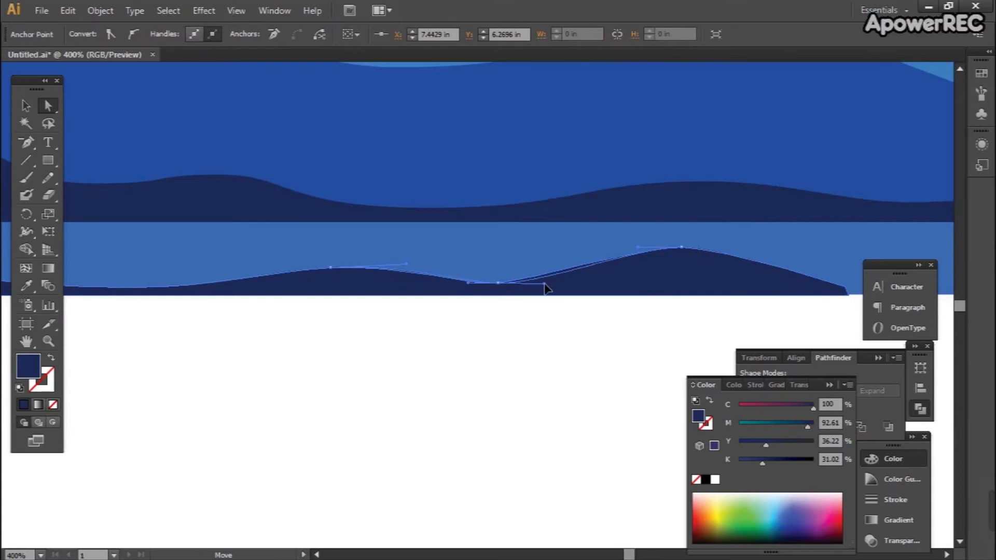
left_click(331, 269)
left_click(415, 313)
scroll(413, 301, "down", 5)
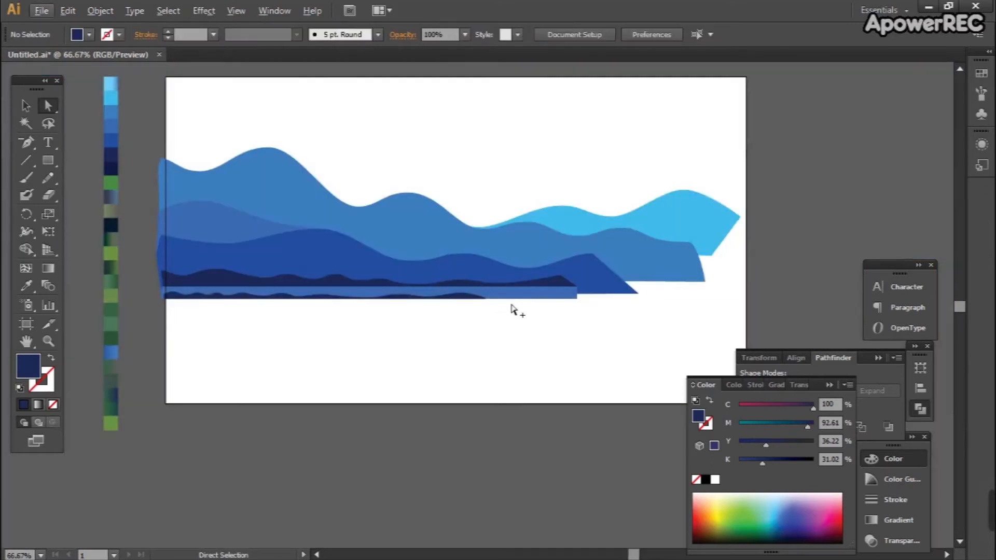
Extend the right end corners of the narrow navy wave to the end of the strip above it
scroll(509, 311, "up", 2)
left_click_drag(456, 290, 668, 277)
left_click_drag(454, 300, 662, 298)
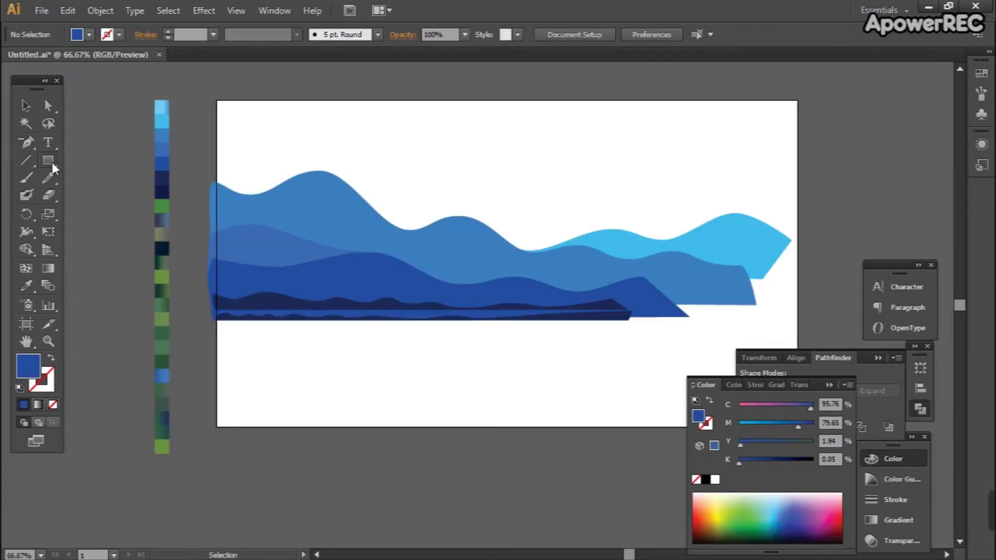
Draw a short, thin royal blue rectangle directly beneath the left end of the narrow navy wave
left_click(47, 161)
scroll(236, 342, "up", 2)
left_click_drag(193, 295, 328, 312)
scroll(362, 329, "down", 1)
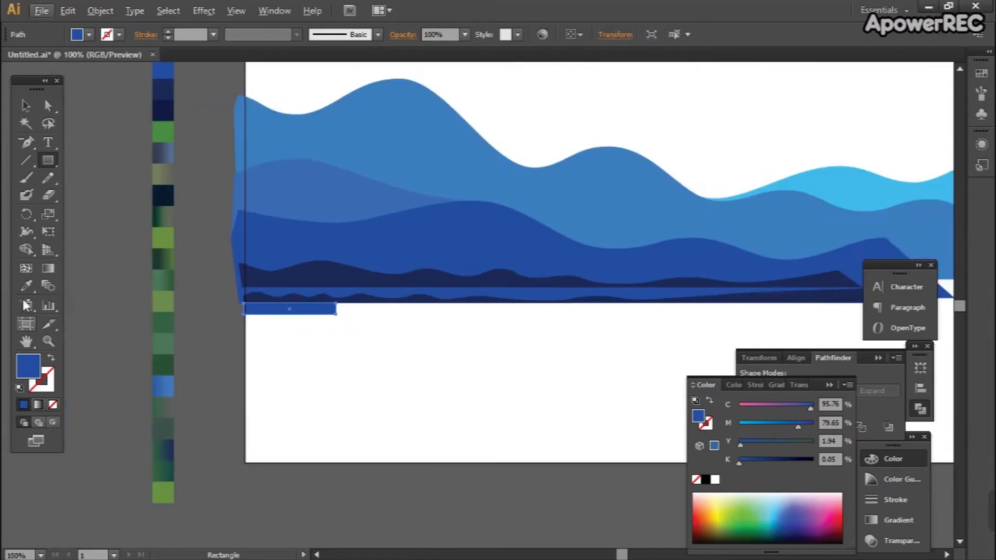
Fill the new thin rectangle with the sampled green swatch and stretch it almost to the narrow navy wave's right end
left_click(169, 140)
key("v")
left_click(322, 356)
left_click_drag(350, 369, 289, 366)
left_click(263, 308)
left_click_drag(280, 307, 749, 306)
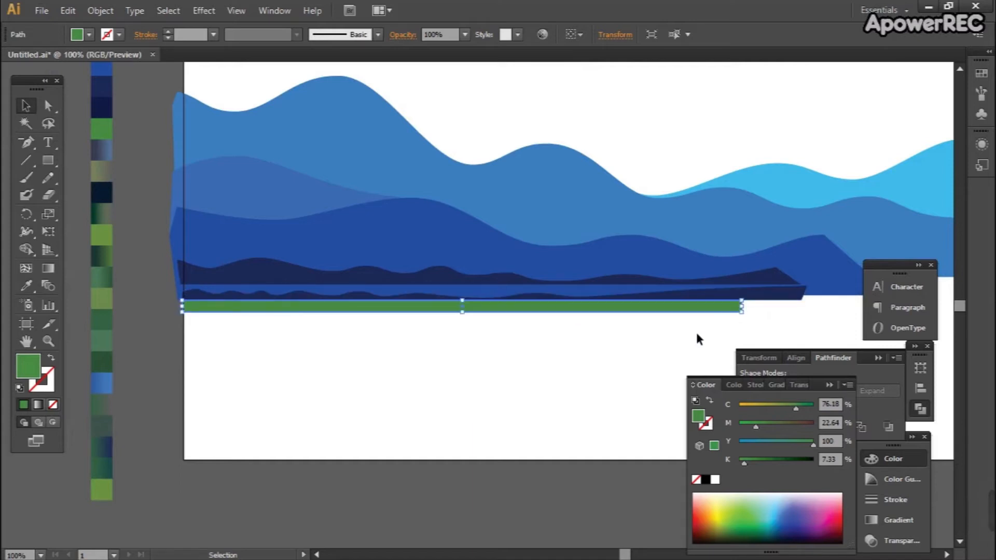
Taper the right end of the green strip by raising its lower corner
left_click(656, 327)
key("a")
scroll(745, 321, "up", 3)
left_click_drag(733, 293, 617, 268)
scroll(657, 292, "down", 3)
left_click(389, 320)
Thin the green strip from below and extend the royal blue strip behind it downward
key("v")
left_click(237, 284)
scroll(148, 284, "up", 3)
left_click_drag(172, 281, 178, 268)
left_click(275, 322)
scroll(262, 282, "down", 2)
left_click(260, 274)
left_click_drag(688, 287, 693, 319)
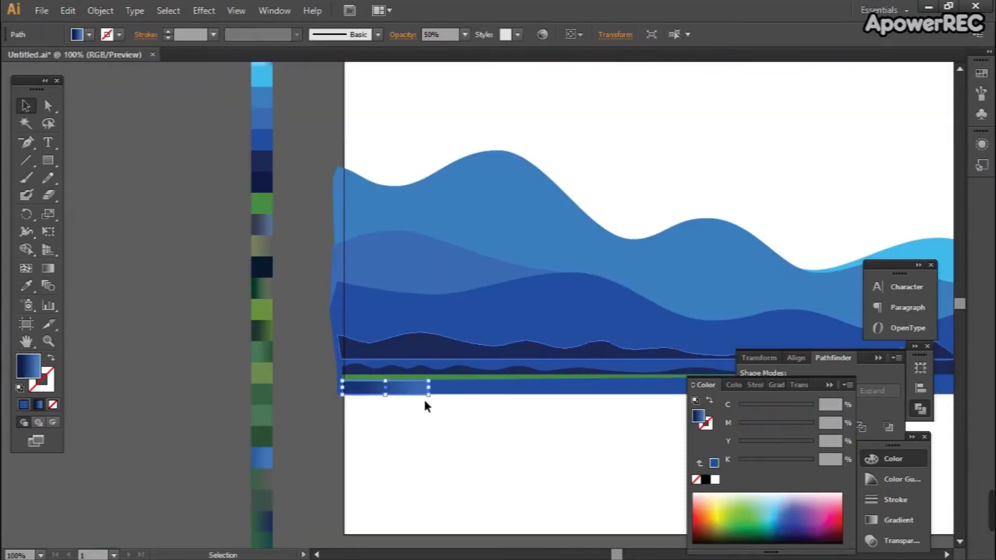
Stretch the half-transparent blue gradient rectangle beneath the green strip almost to the royal blue strip's right end
left_click(425, 400)
left_click_drag(457, 422, 320, 328)
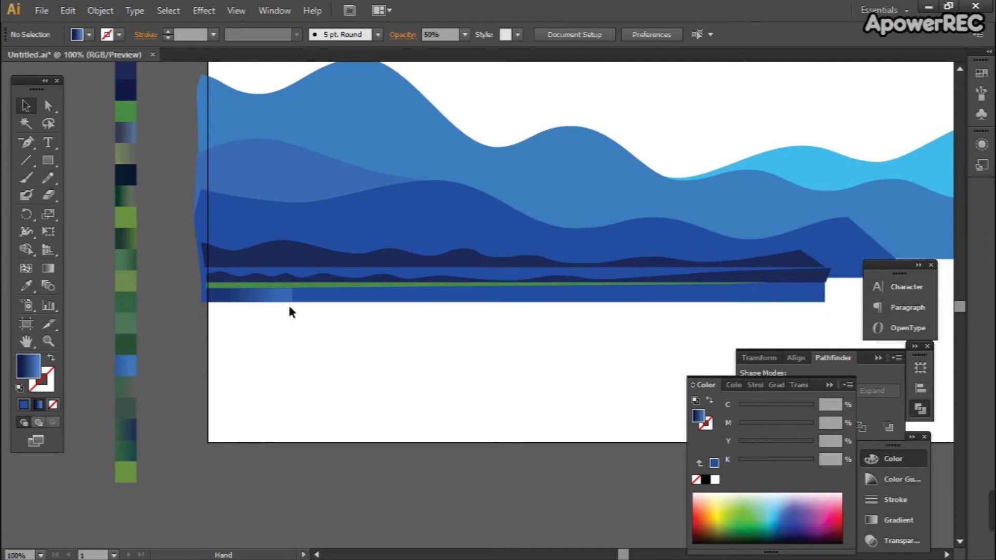
left_click_drag(281, 303, 291, 299)
left_click_drag(439, 313, 818, 311)
left_click(527, 350)
key("space")
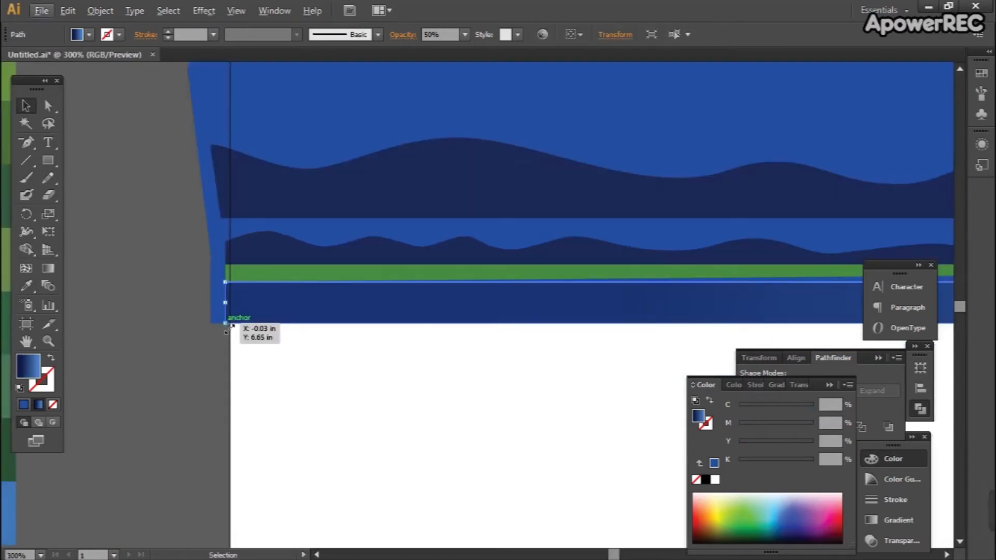
Thin the blue gradient strip by raising its bottom edge
left_click_drag(226, 323, 226, 303)
left_click(307, 367)
key("ctrl+1")
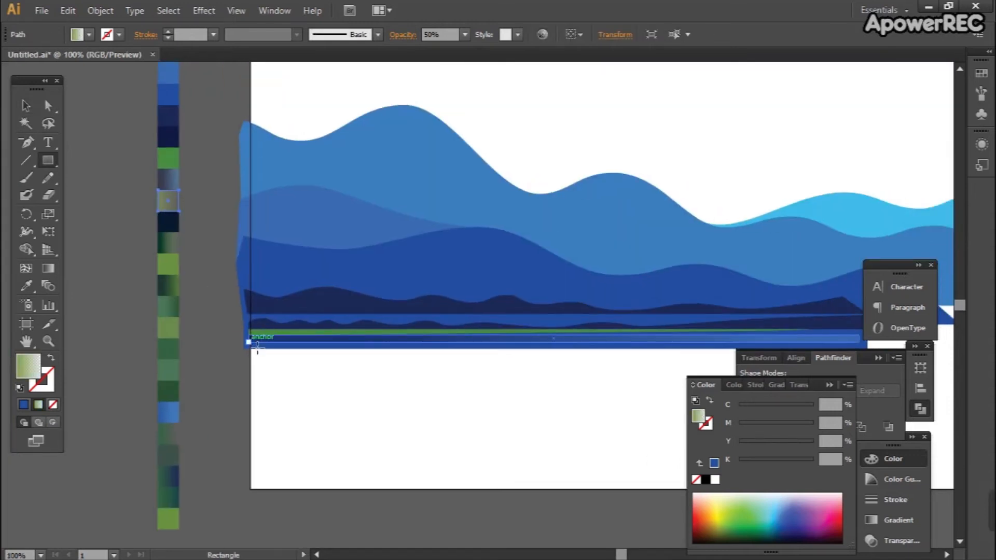
Draw an olive-green gradient rectangle beneath the blue gradient strip and widen it toward the royal blue strip's right end
left_click_drag(254, 345, 455, 383)
key("v")
left_click(548, 398)
key("space")
left_click(282, 342)
left_click_drag(454, 341, 757, 341)
left_click(415, 364)
Lower the top edge of the olive gradient strip to the royal blue strip's bottom edge
left_click(285, 343)
scroll(287, 347, "up", 3)
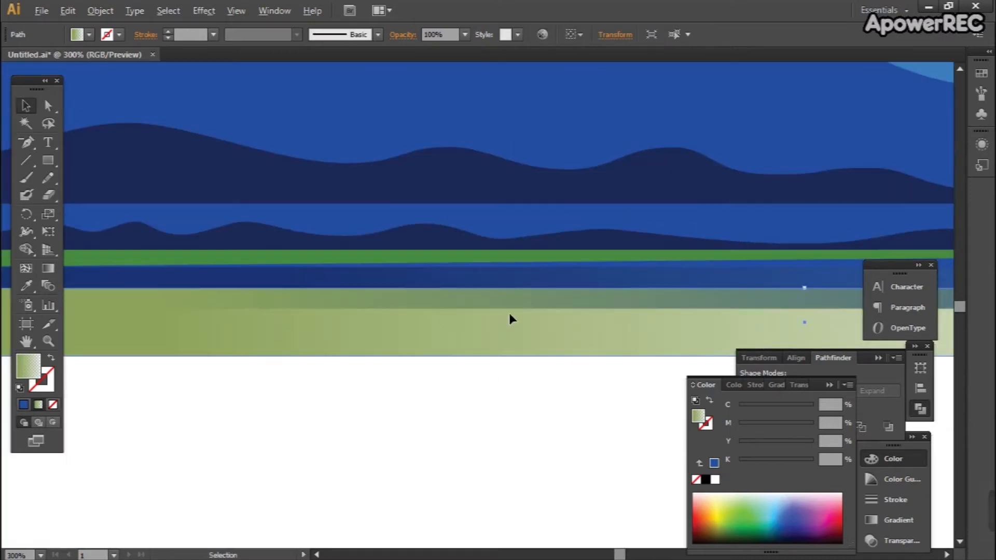
left_click_drag(809, 309, 803, 312)
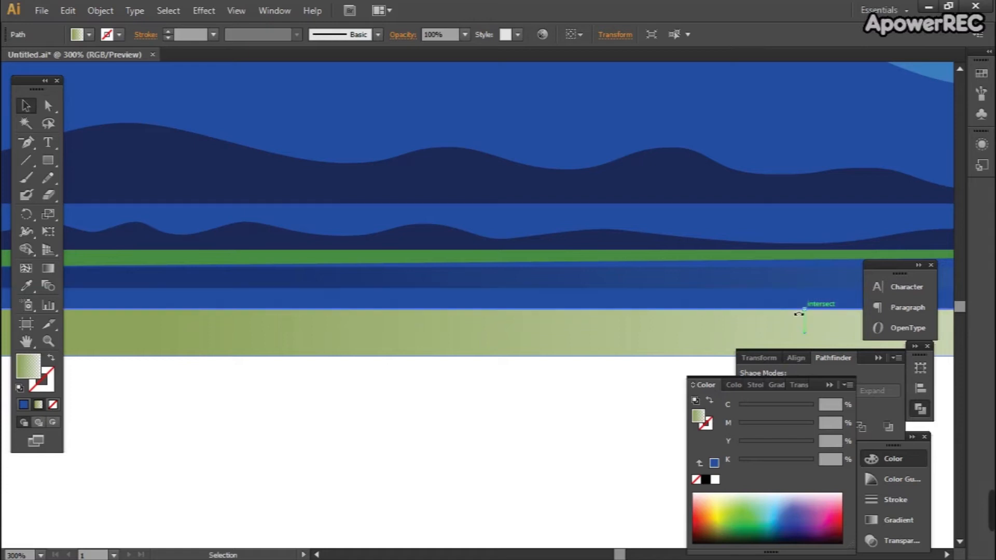
scroll(285, 344, "down", 2)
left_click(351, 402)
key("space")
left_click_drag(351, 403, 327, 395)
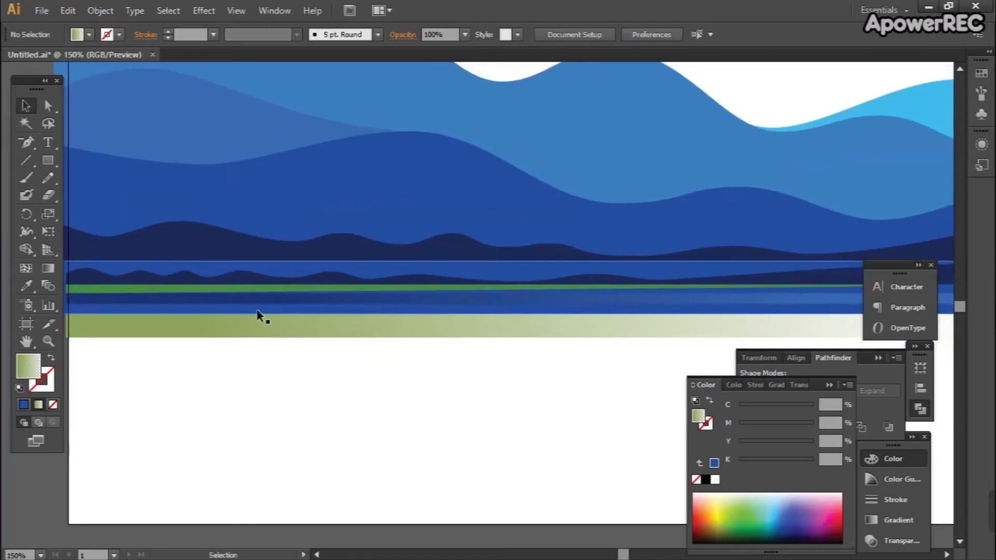
Extend the royal blue strip downward until it reaches just below the olive gradient strip
left_click(518, 338)
left_click_drag(535, 338, 531, 348)
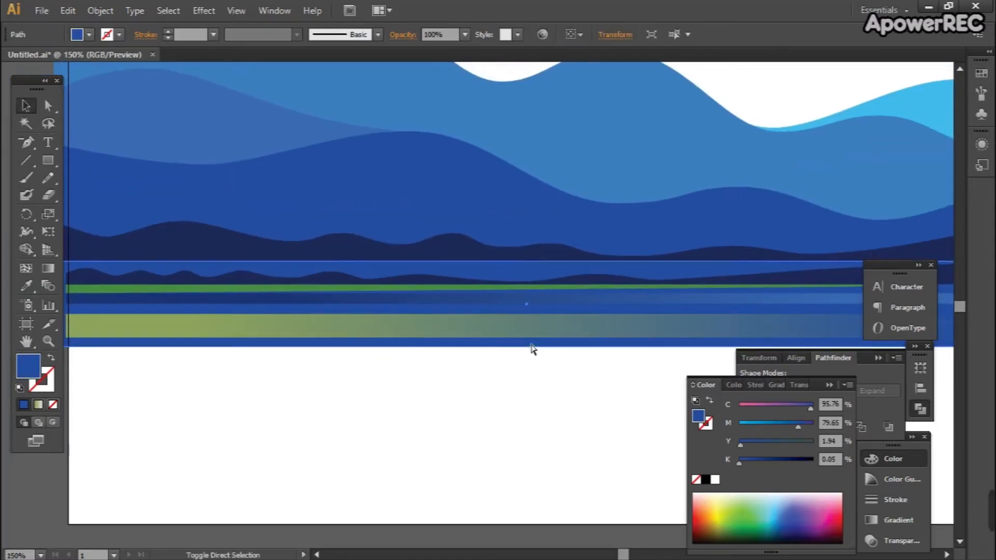
left_click(500, 382)
Thin the olive gradient strip to about half its height from below
left_click(294, 337)
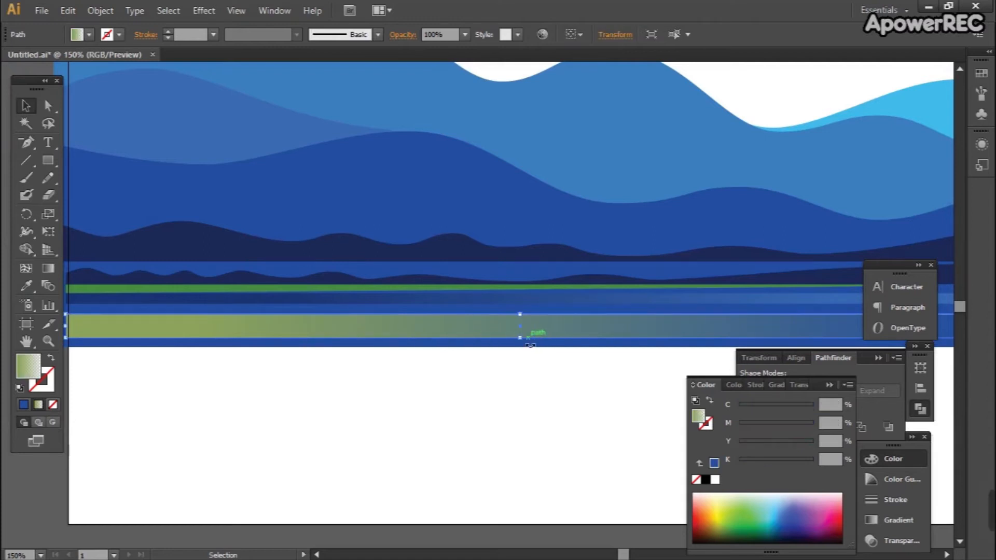
left_click_drag(524, 344, 521, 325)
left_click(363, 375)
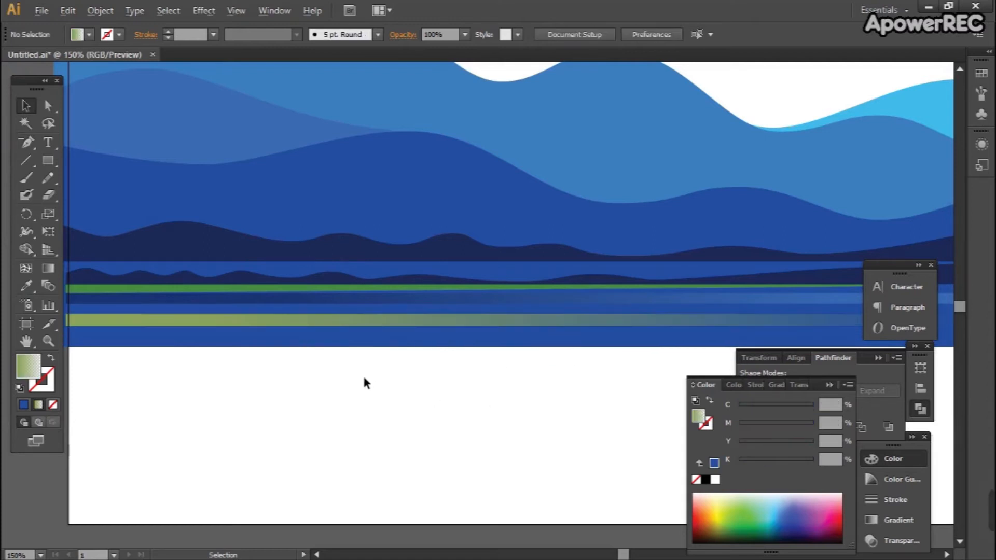
key("ctrl+minus")
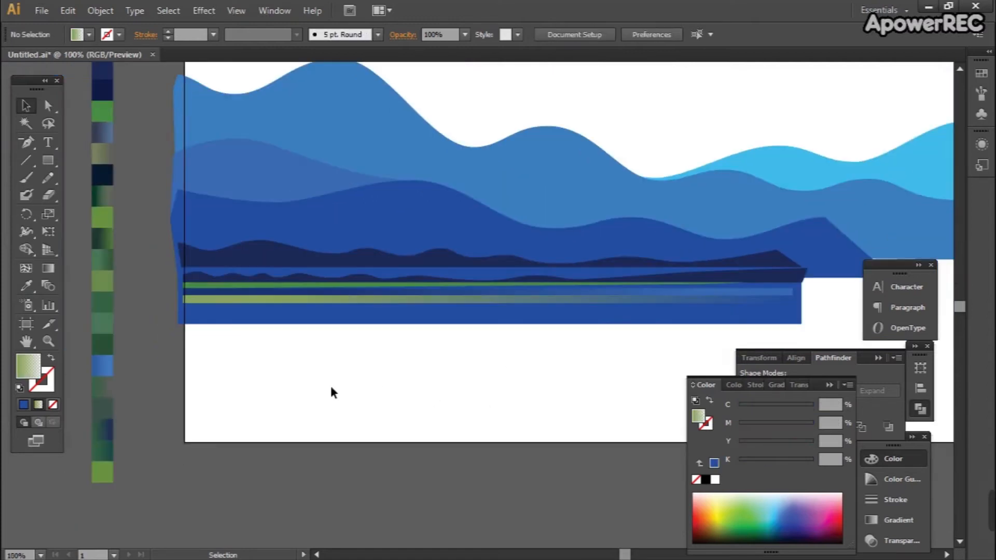
left_click(204, 297)
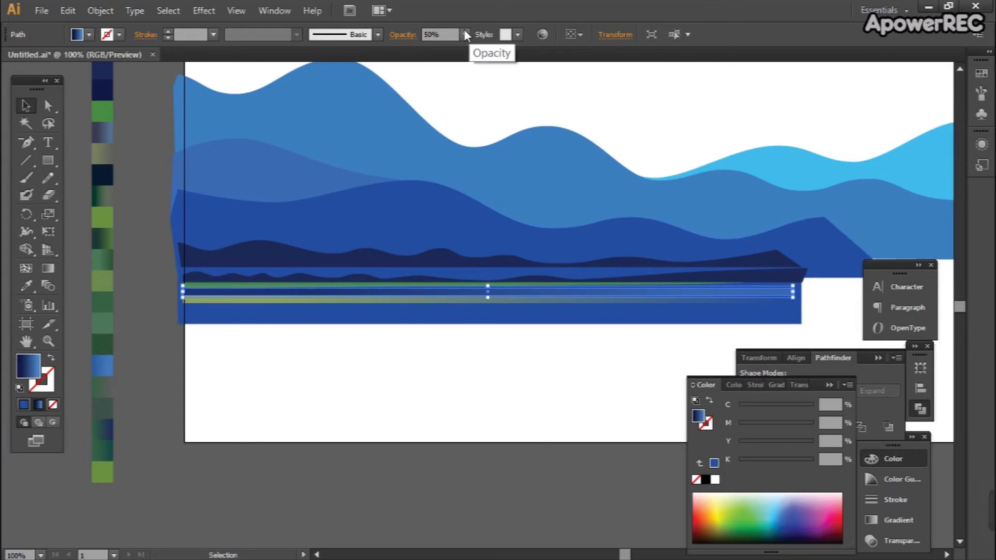
left_click(457, 389)
Shorten the royal blue strip from below so it ends near the narrow navy wave's base
left_click(624, 322)
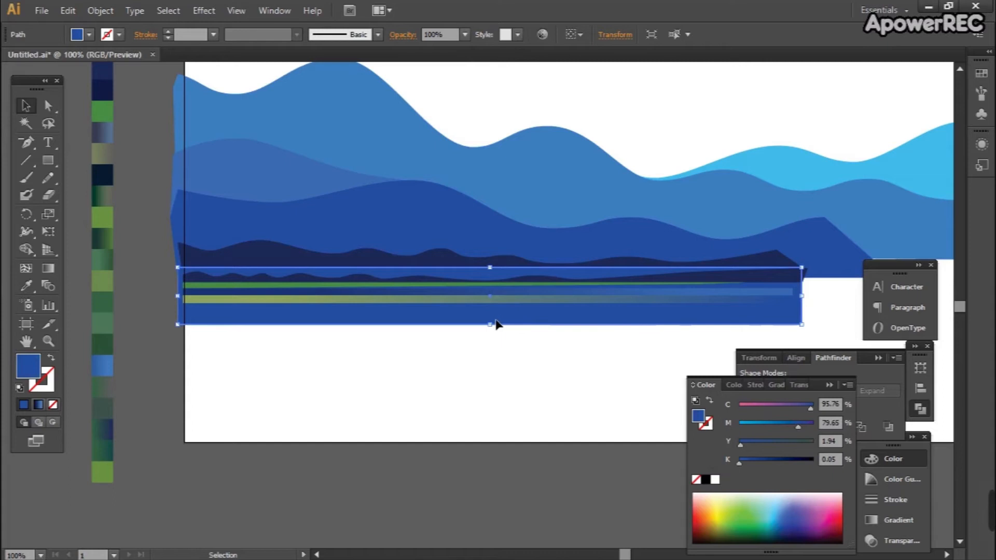
left_click_drag(494, 331, 490, 269)
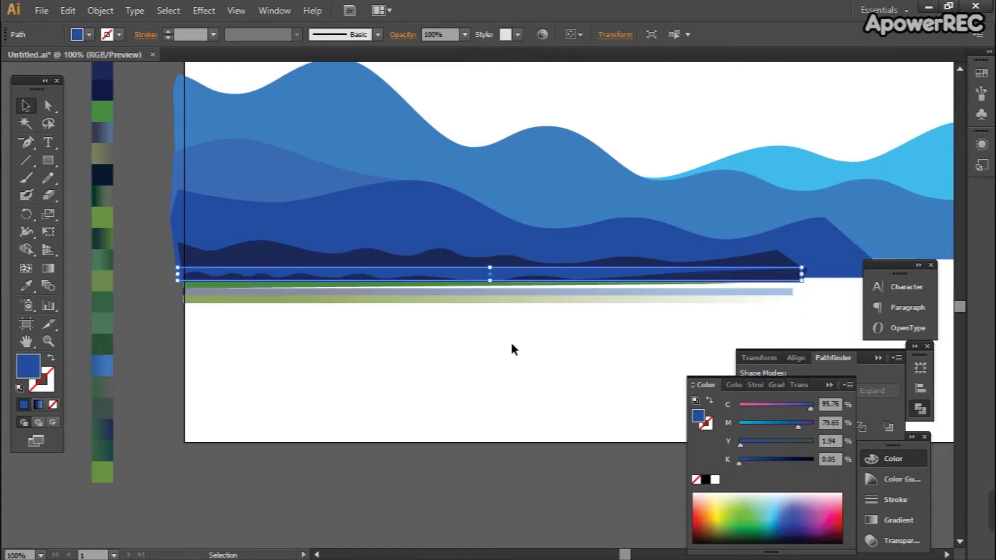
left_click(538, 350)
Draw a wide rectangle behind the green, blue and olive strips and fill it with the rear mountain's sampled medium blue
key("m")
left_click_drag(812, 278, 178, 312)
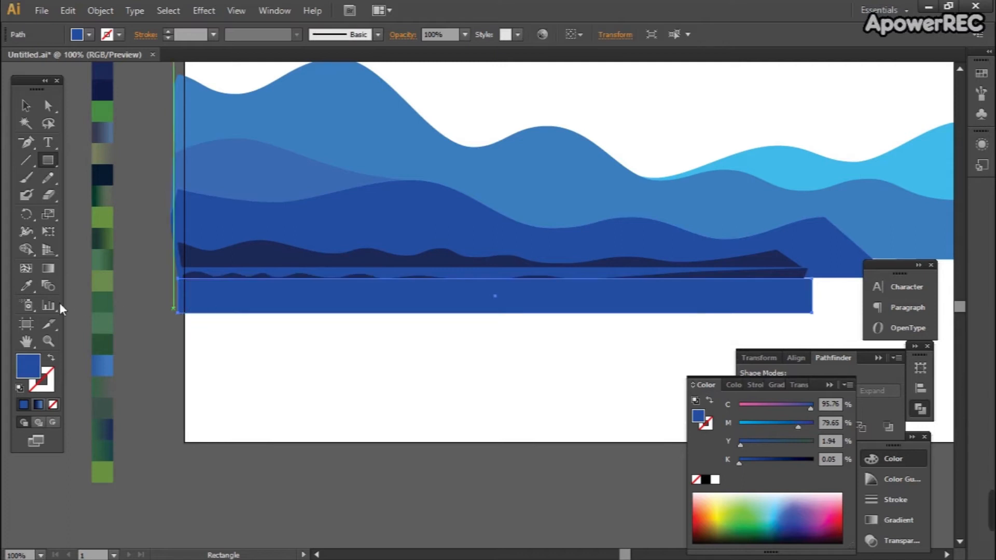
left_click(26, 286)
left_click(360, 125)
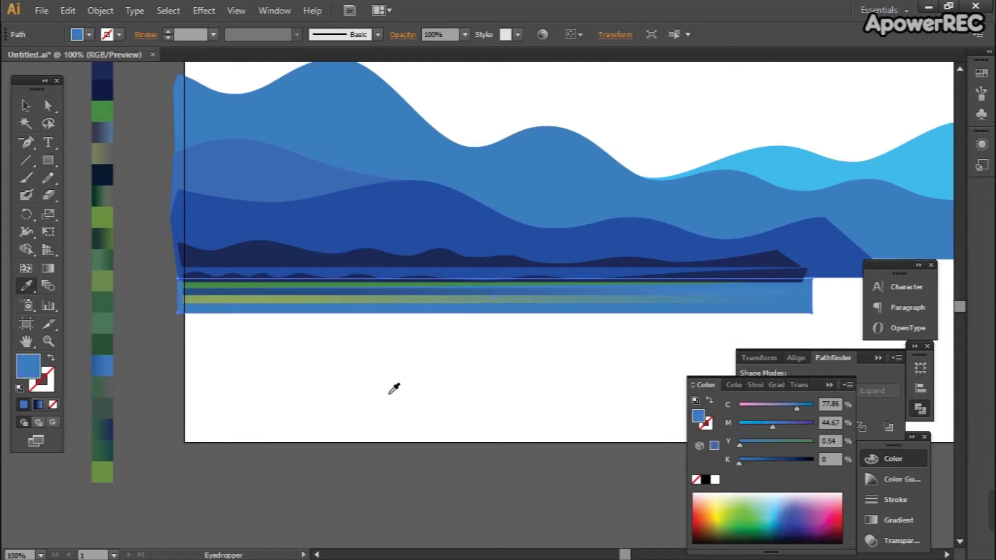
key("v")
left_click(413, 349)
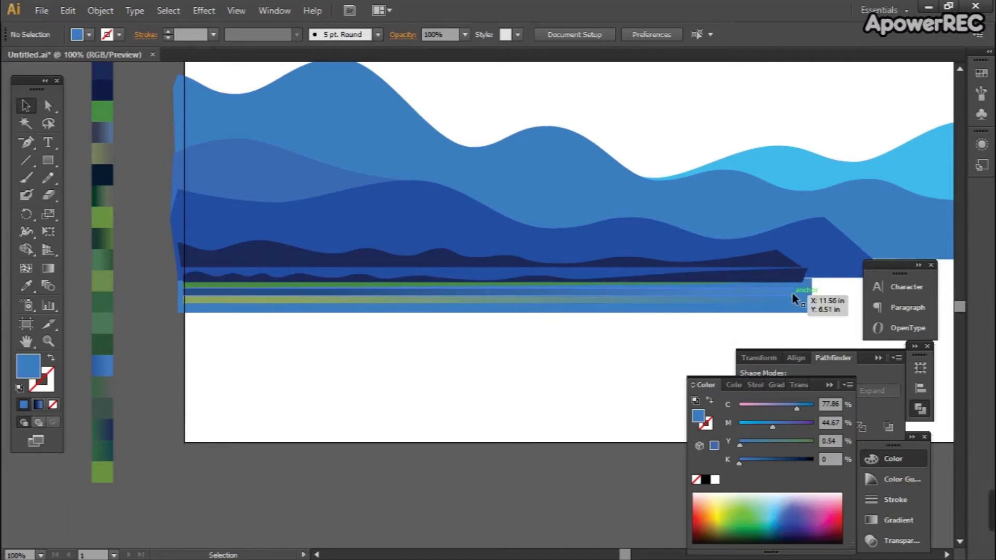
Extend the olive gradient strip down to the bottom edge of the medium blue rectangle
left_click(576, 278)
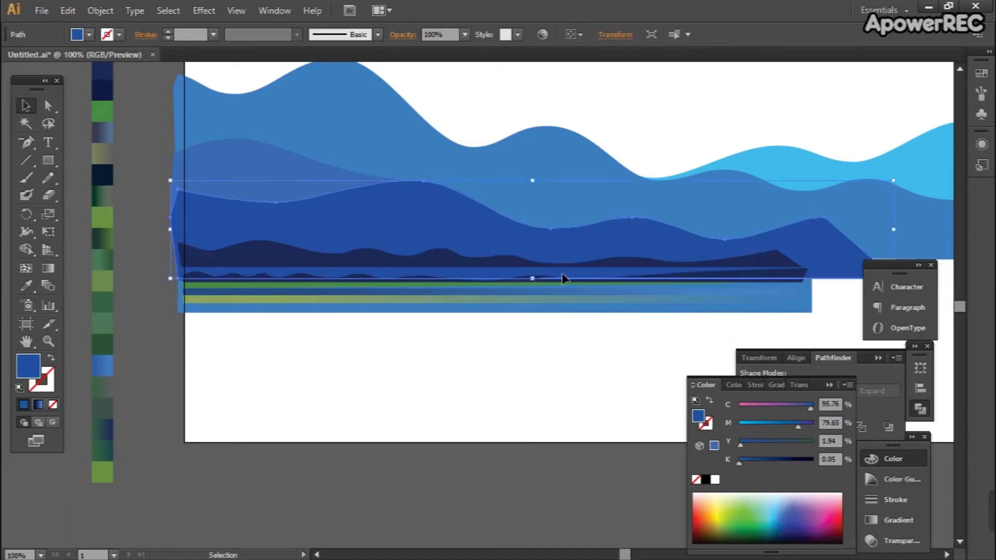
scroll(183, 296, "up", 2)
scroll(196, 253, "down", 1)
left_click(597, 274)
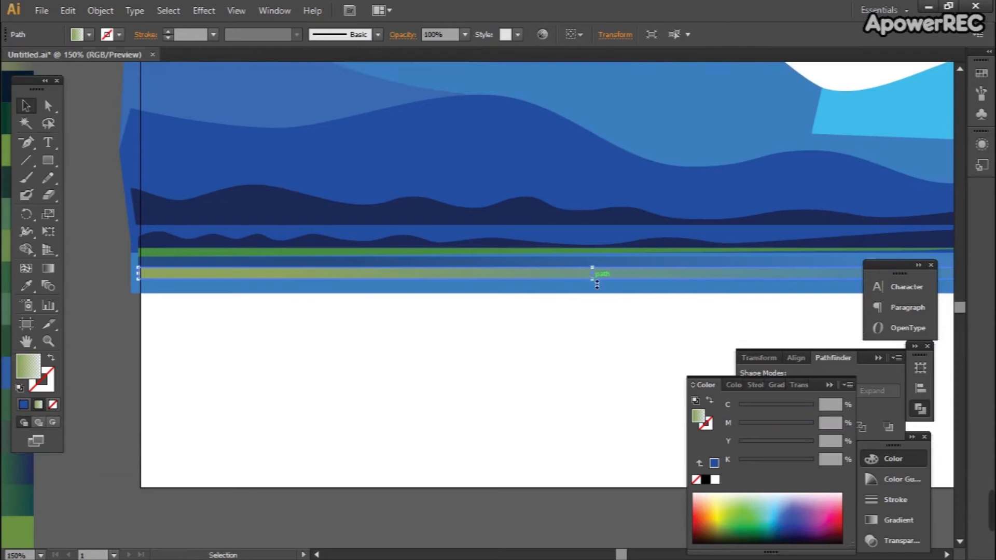
left_click_drag(597, 300, 596, 297)
left_click(555, 348)
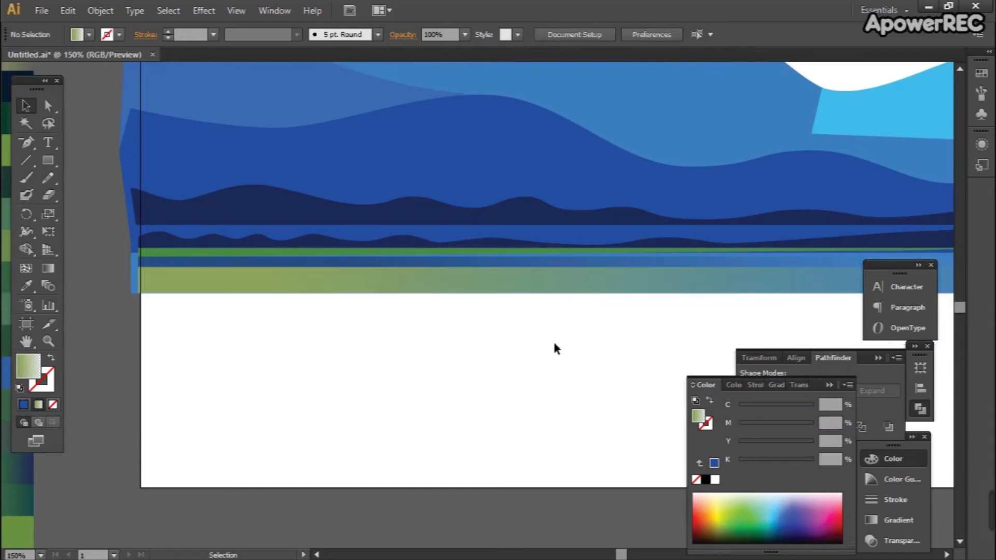
Duplicate the narrow navy wave and place the copy along the bottom of the olive gradient strip
left_click(263, 243)
scroll(118, 248, "up", 2)
left_click_drag(189, 232, 166, 334)
scroll(167, 334, "down", 4)
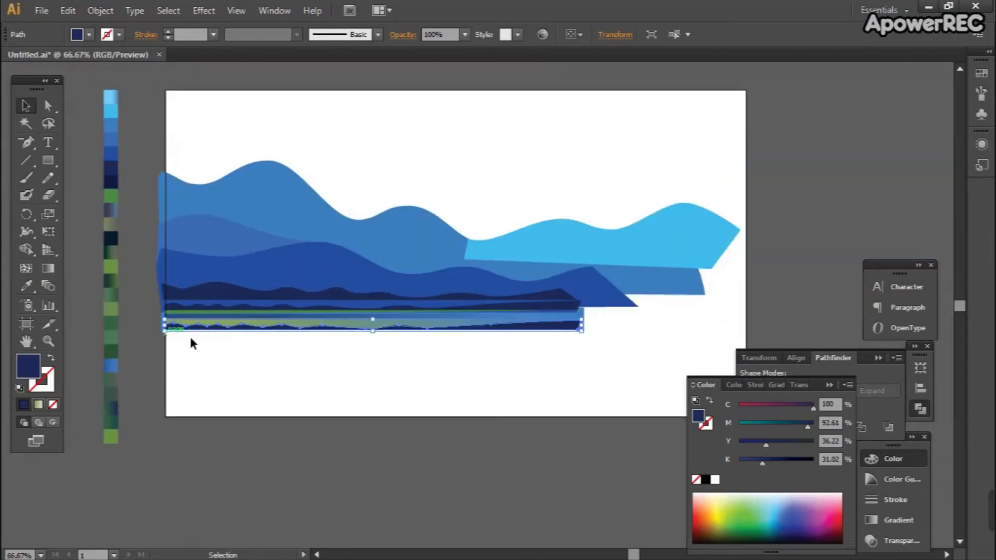
Delete anchor points near the right end of the copied navy wave to simplify it
scroll(586, 330, "up", 2)
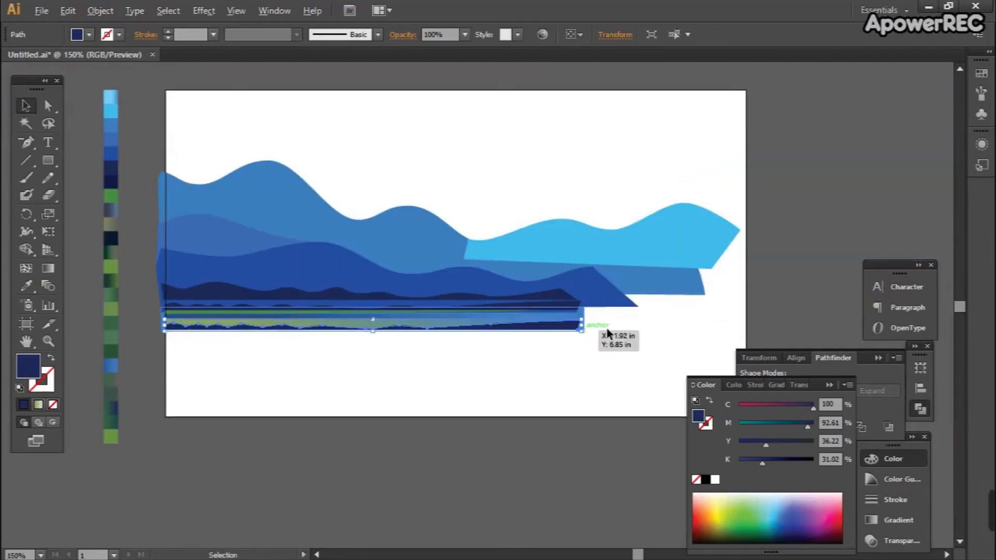
key("p")
left_click(580, 311)
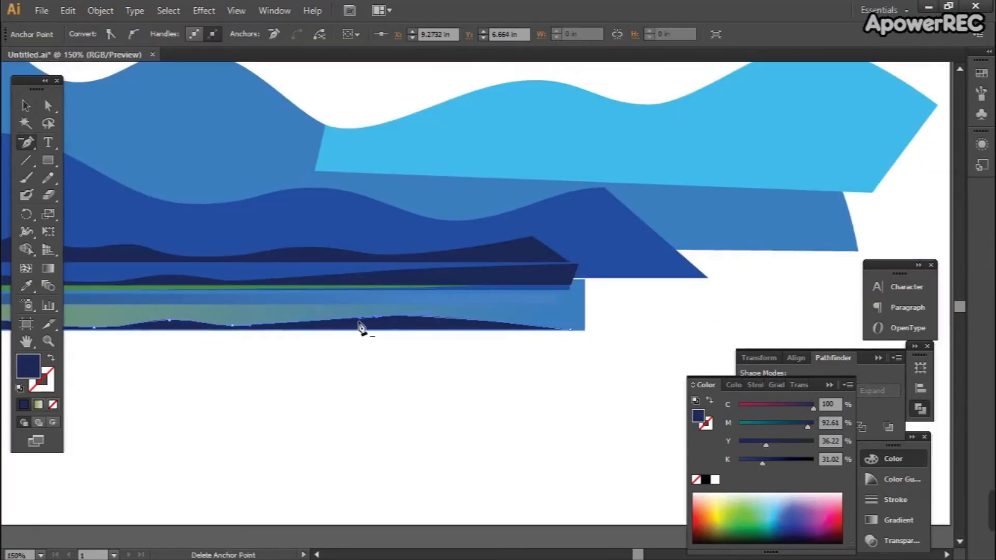
left_click(380, 322)
left_click(496, 376)
left_click_drag(355, 381, 659, 338)
Compress the copied navy wave horizontally to about half its width, keeping its left end in place
left_click(483, 286)
scroll(483, 293, "down", 2)
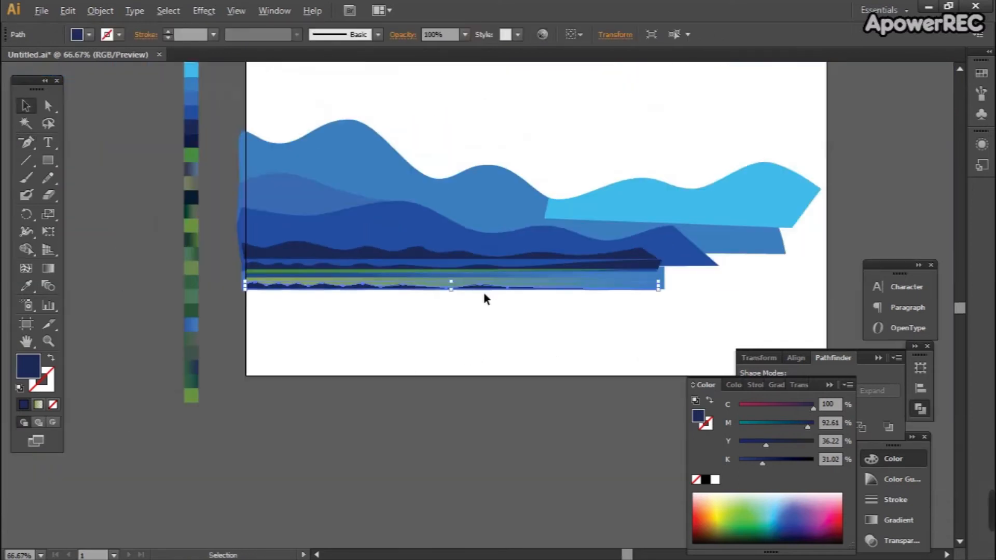
left_click_drag(659, 291, 445, 298)
left_click(457, 340)
scroll(292, 310, "up", 1)
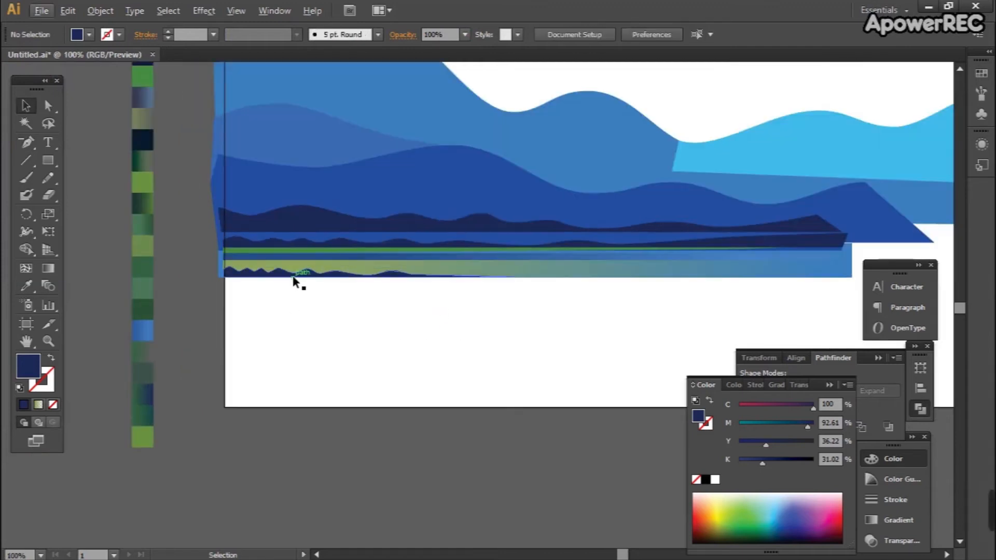
scroll(293, 281, "down", 1)
left_click(482, 290)
left_click_drag(661, 292, 441, 295)
left_click(458, 338)
scroll(290, 312, "up", 1)
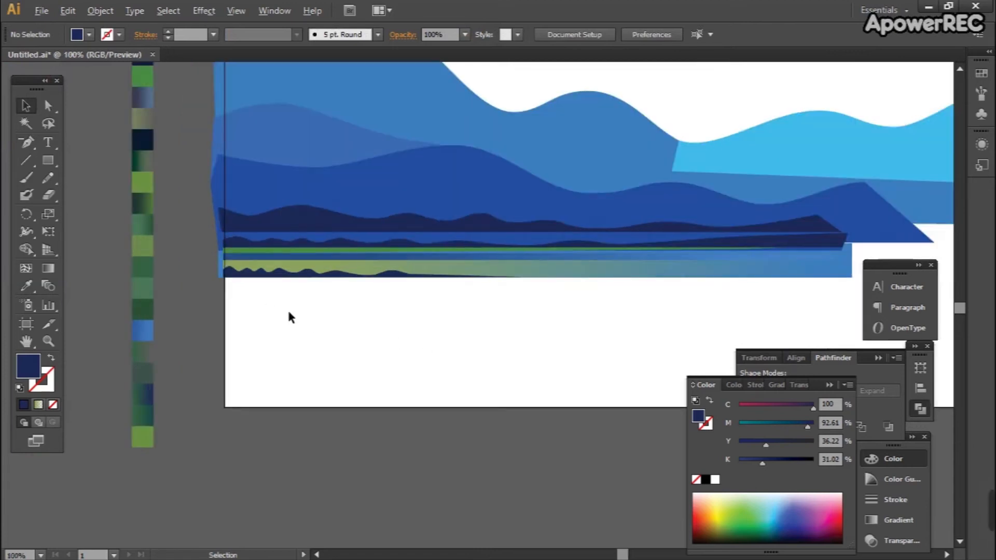
Stretch the lower navy wave farther to the right
left_click(294, 281)
left_click_drag(523, 281, 727, 304)
left_click(639, 335)
Shift the lower navy wave's left end past the artboard edge and adjust its first crest
scroll(221, 266, "up", 5)
left_click_drag(432, 320, 412, 320)
key("a")
left_click(421, 287)
left_click_drag(447, 293, 468, 284)
left_click_drag(237, 272, 229, 282)
left_click(424, 288)
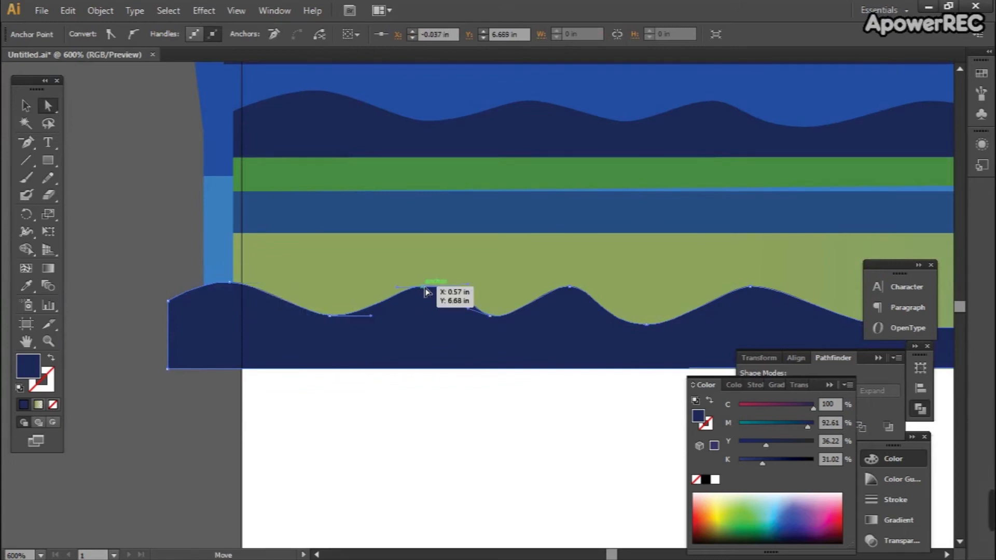
Raise the lower navy wave's second crest, move the following valley right, and smooth both with curve handles
left_click_drag(424, 287, 425, 269)
left_click_drag(491, 316, 528, 316)
left_click(425, 268)
left_click_drag(398, 269, 379, 269)
left_click_drag(330, 316, 325, 316)
Move the third crest and the following valley of the lower navy wave to the right
scroll(405, 295, "right", 3)
left_click_drag(404, 287, 439, 287)
left_click_drag(479, 325, 523, 323)
left_click_drag(587, 324, 415, 323)
left_click_drag(413, 286, 458, 288)
scroll(488, 317, "down", 3)
Reshape the lower navy wave's fourth crest and the valley before it
left_click_drag(493, 325, 385, 311)
left_click(423, 363)
left_click_drag(557, 299, 507, 296)
scroll(399, 306, "up", 2)
left_click_drag(410, 303, 454, 304)
left_click_drag(360, 274, 433, 296)
scroll(300, 302, "up", 1)
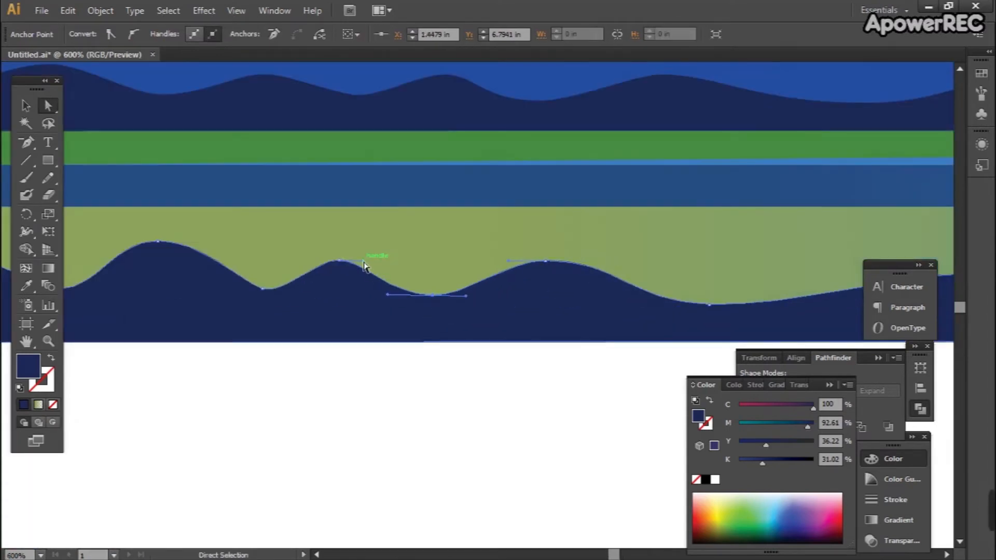
Smooth the lower navy wave's third crest and the valley before it with curve handles
left_click_drag(336, 264, 337, 264)
left_click_drag(230, 286, 228, 286)
left_click_drag(291, 283, 383, 278)
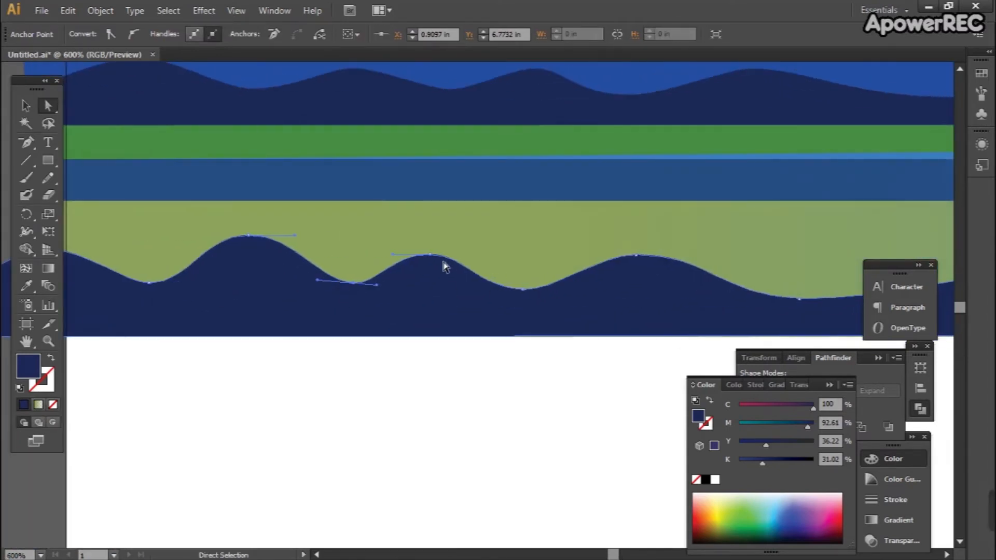
left_click_drag(558, 267, 443, 276)
left_click(524, 265)
Reshape the last crest of the lower navy wave and the valleys on both sides of it
left_click_drag(692, 298, 347, 329)
left_click(589, 295)
left_click_drag(645, 297, 657, 294)
left_click_drag(589, 295, 540, 301)
left_click_drag(343, 325, 361, 338)
left_click_drag(669, 332, 403, 294)
left_click_drag(767, 307, 534, 303)
left_click_drag(387, 303, 390, 297)
Flatten the tail of the lower navy wave into a long, thin taper toward the right
scroll(506, 293, "down", 2)
left_click(492, 337)
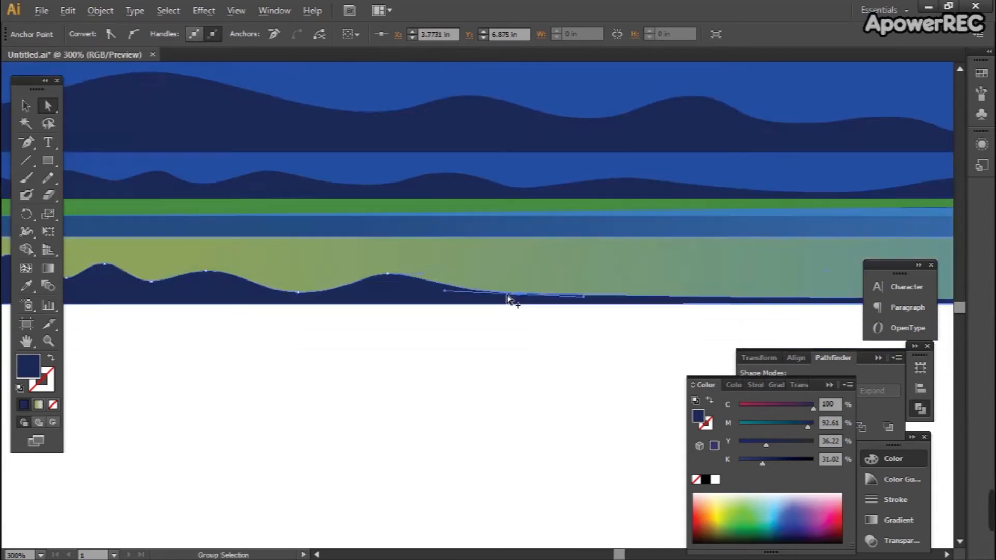
left_click_drag(779, 332, 218, 281)
scroll(519, 291, "up", 1)
left_click_drag(852, 260, 347, 239)
scroll(497, 289, "down", 3)
left_click(502, 293)
scroll(499, 289, "down", 2)
Send the light cyan mountain behind all other shapes
key("v")
left_click(658, 179)
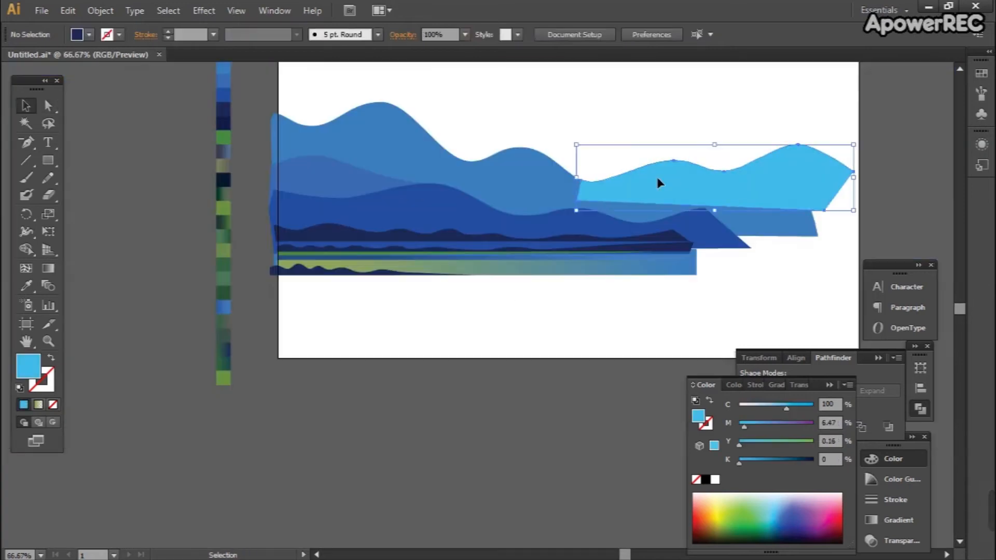
key("ctrl+shift+bracketleft")
Draw a short rectangle with the dark green gradient swatch directly beneath the left part of the lower navy wave
scroll(257, 228, "up", 1)
left_click(207, 220)
left_click(49, 161)
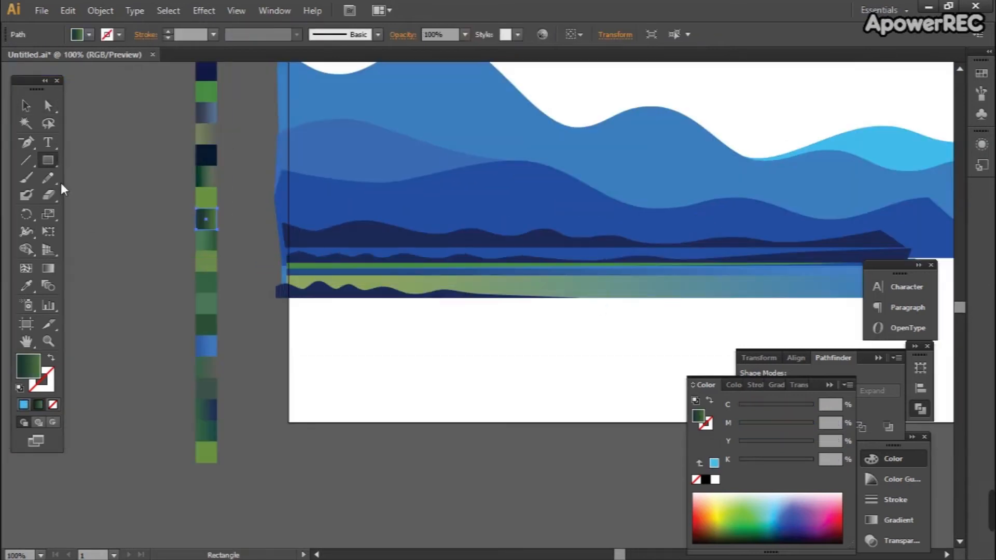
left_click_drag(380, 328, 490, 325)
left_click(563, 341)
Stretch the dark green gradient strip to the right end of the medium blue rectangle above it
left_click_drag(563, 344, 388, 341)
left_click(273, 309)
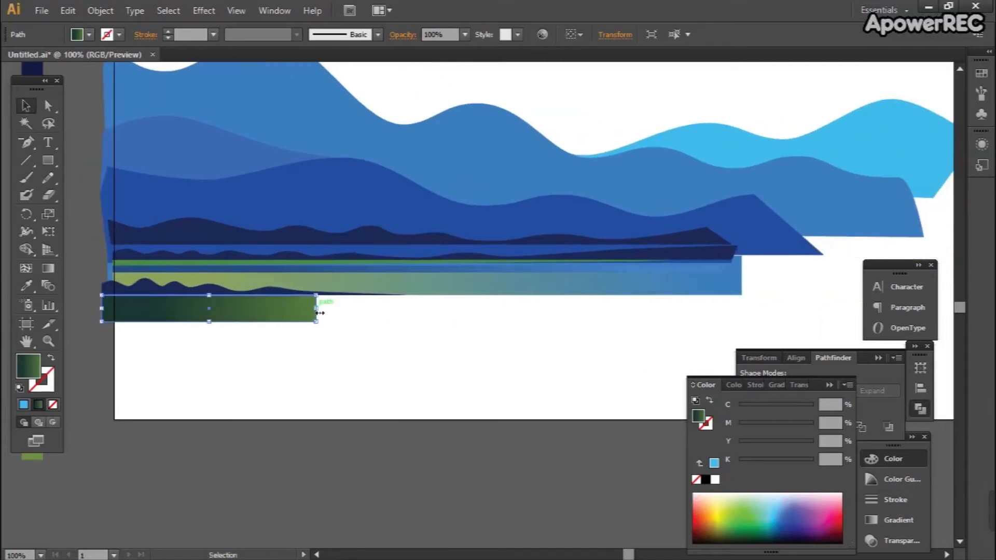
left_click_drag(320, 313, 742, 314)
Fade the dark green strip's gradient to transparent by setting the opacity of its end stop to 0%
double_click(48, 268)
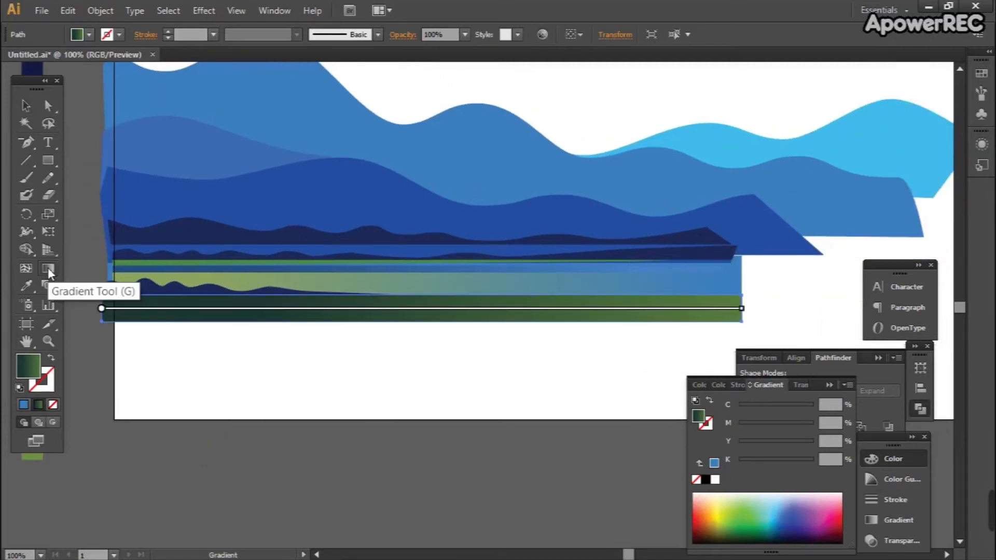
left_click(828, 499)
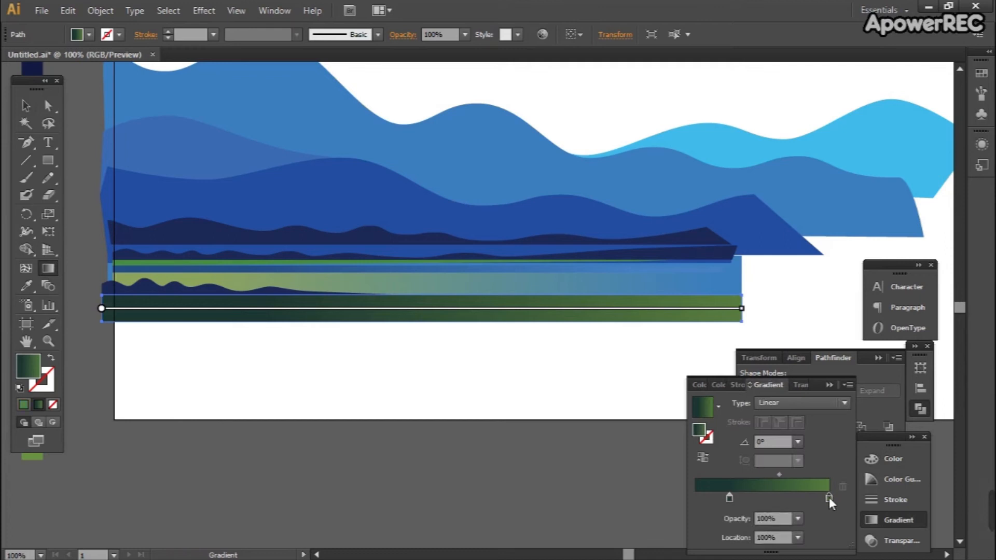
left_click(797, 519)
left_click(813, 343)
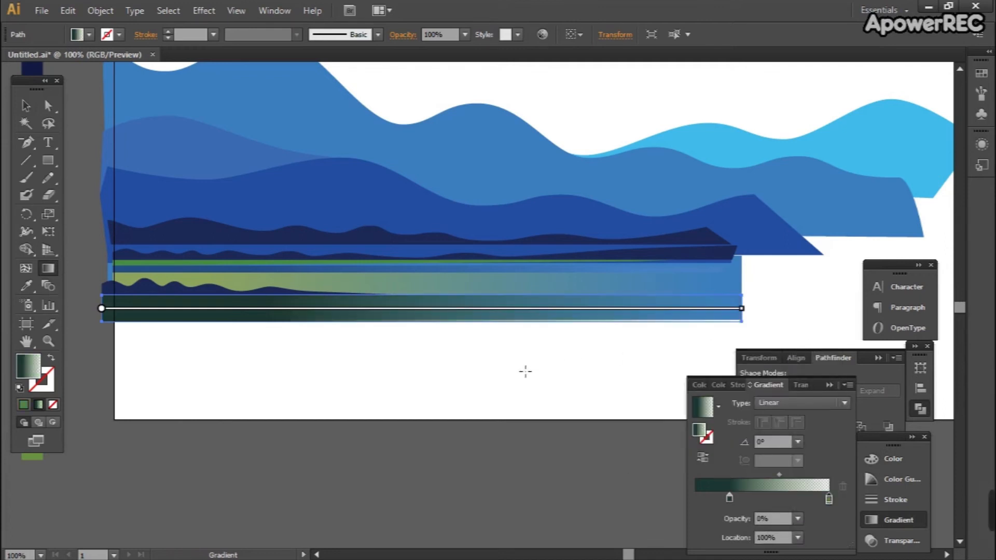
left_click(26, 105)
left_click(261, 396)
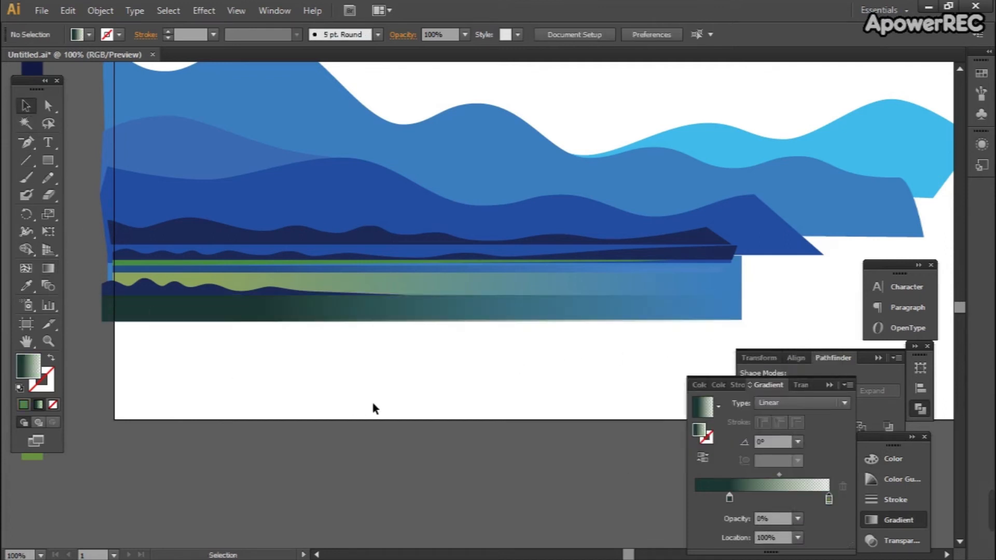
Shorten the faded dark green strip from its right end to about three fifths of the blue rectangle's width
left_click_drag(404, 410, 423, 410)
left_click(323, 315)
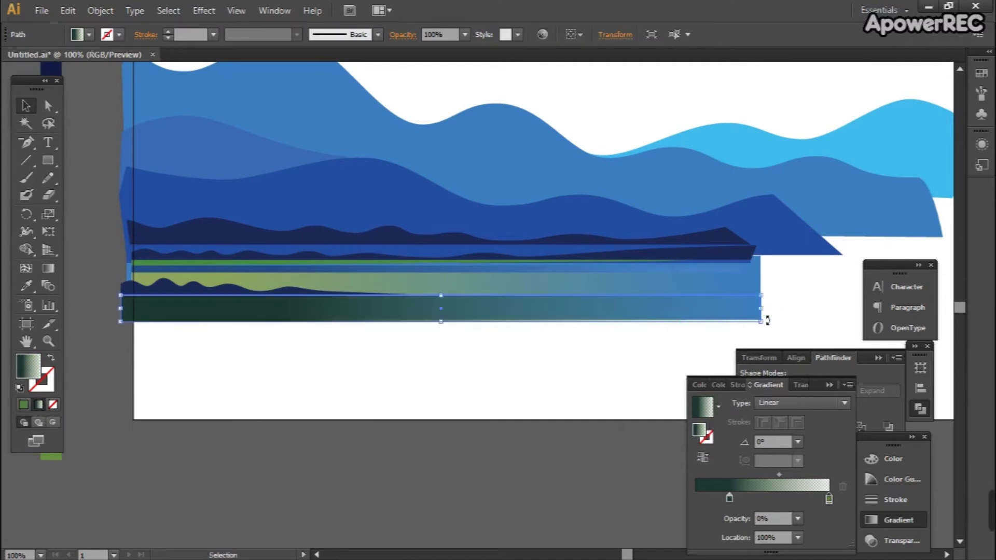
left_click_drag(768, 315, 516, 311)
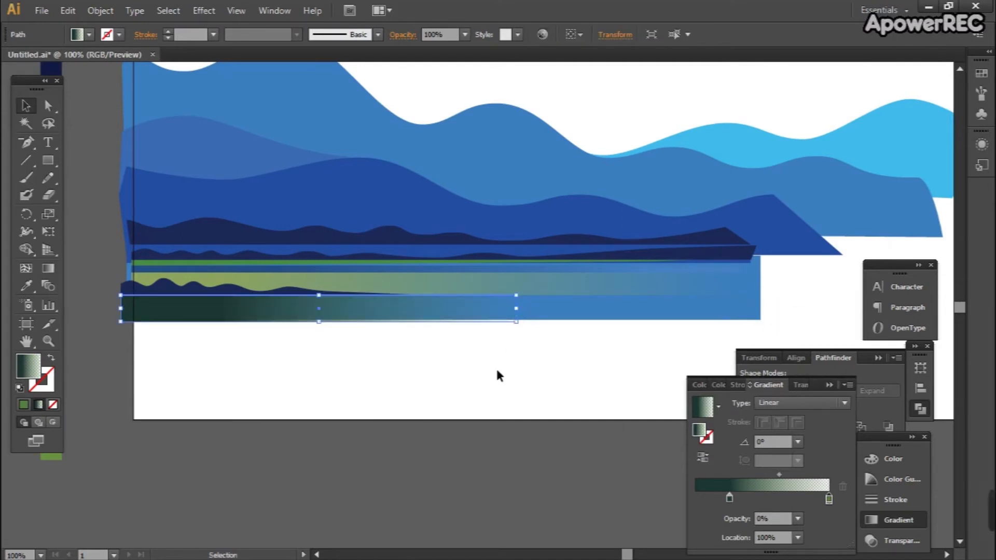
left_click(497, 370)
Draw a thin wedge along the lower edge of the ground strips with the Pen tool and fill it with the light green swatch
key("p")
left_click(125, 315)
scroll(129, 319, "down", 1)
scroll(152, 337, "down", 1)
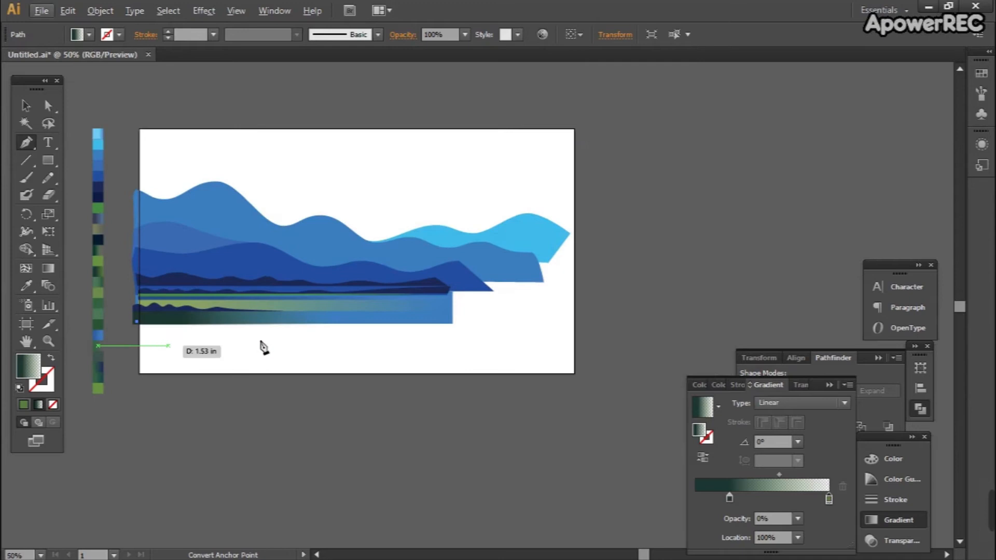
left_click(334, 320)
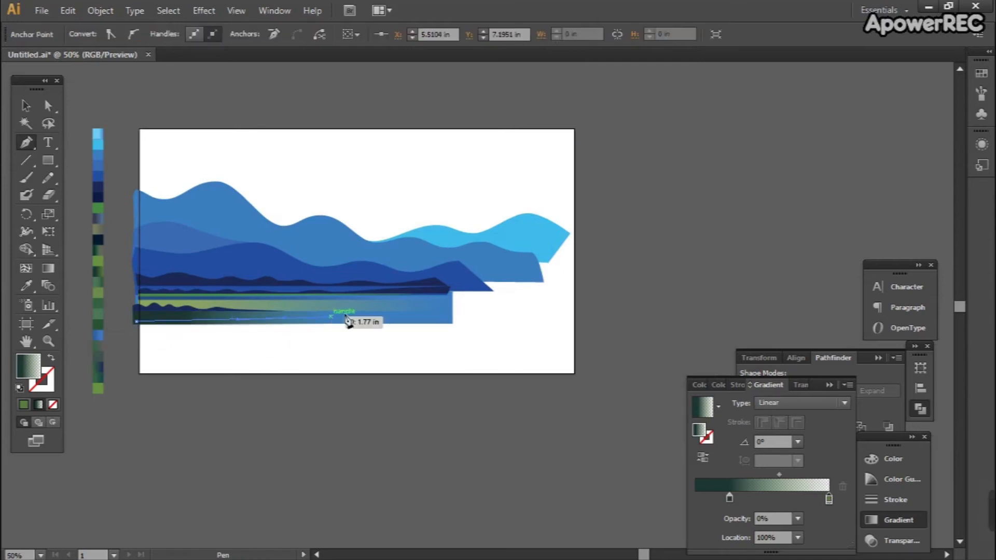
left_click_drag(450, 310, 452, 308)
left_click(444, 325)
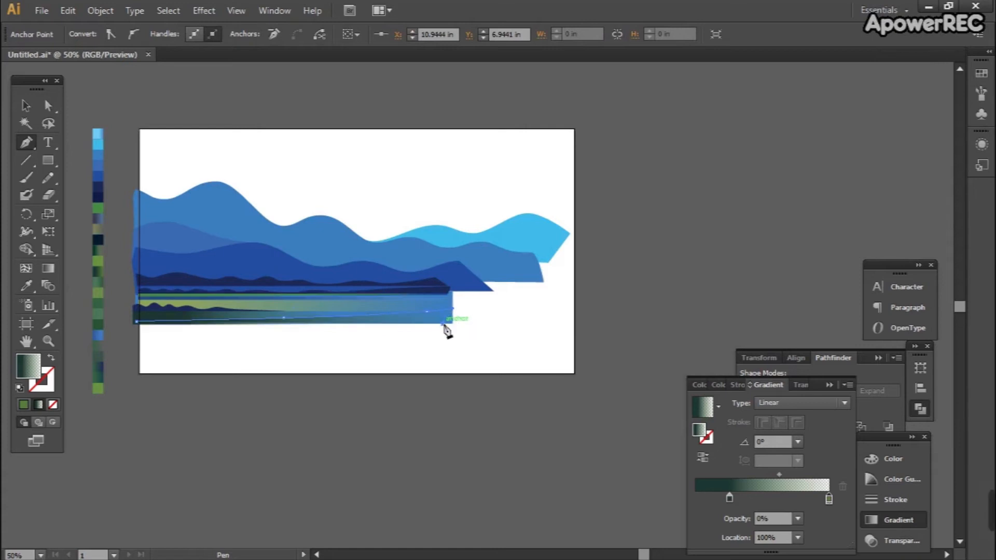
scroll(133, 338, "up", 3)
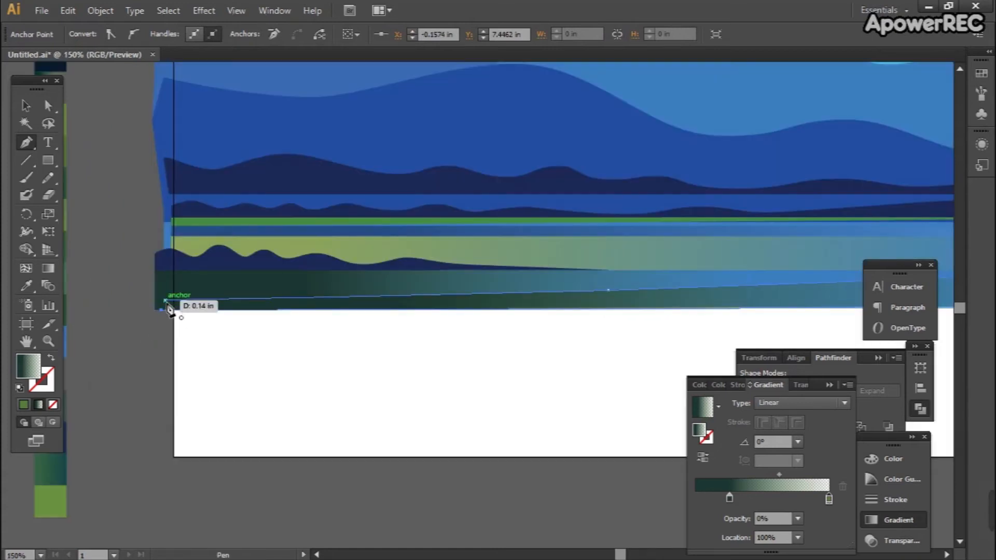
scroll(233, 335, "down", 2)
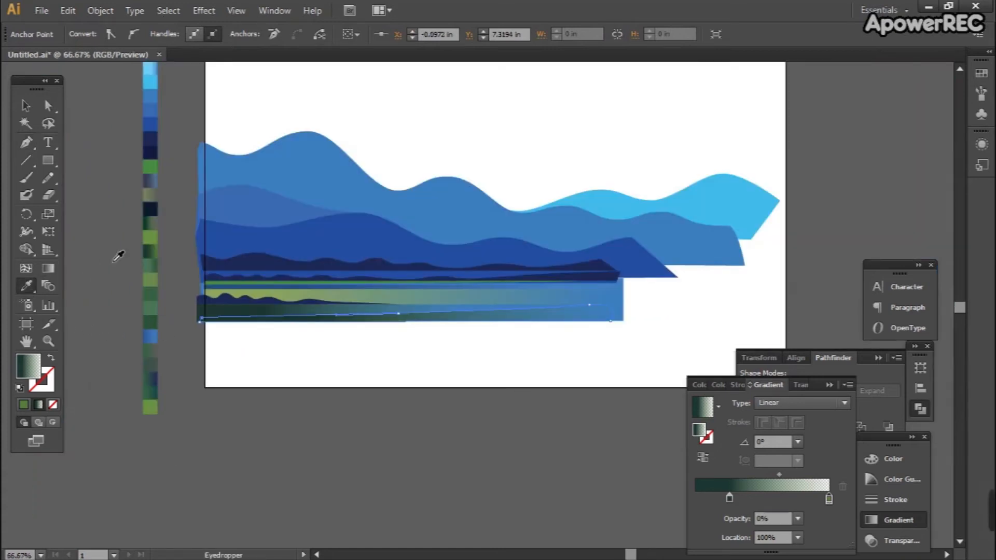
left_click(153, 247)
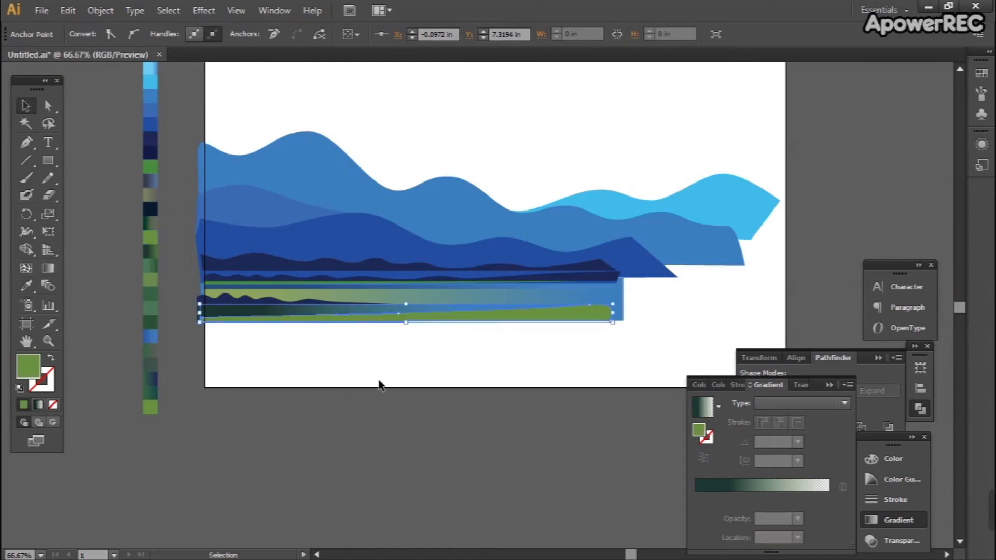
left_click(423, 378)
Raise the right end of the light green wedge up to the blue strip and adjust the curve of its upper edge
scroll(444, 317, "up", 1)
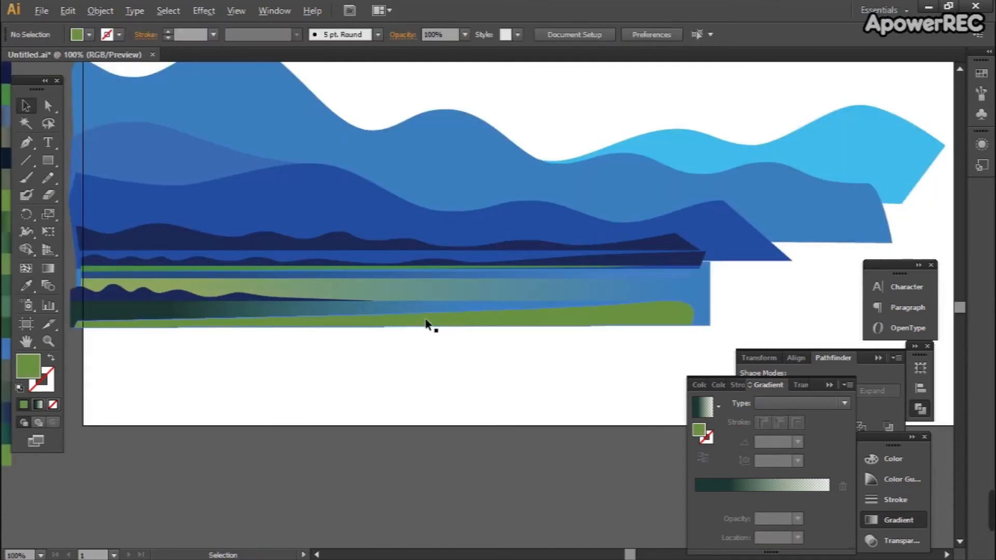
left_click(373, 315)
left_click_drag(372, 317, 350, 309)
left_click_drag(660, 306, 667, 278)
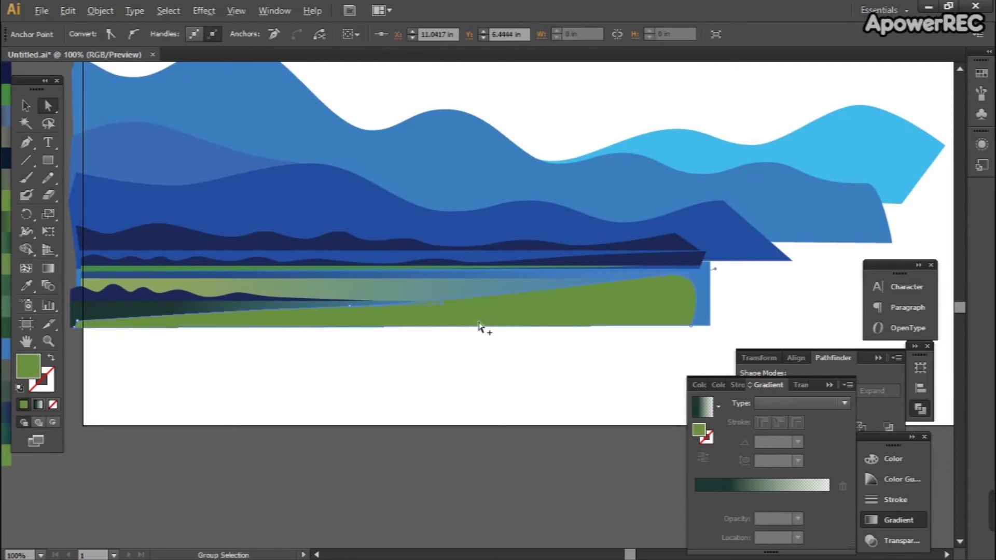
scroll(434, 299, "up", 1)
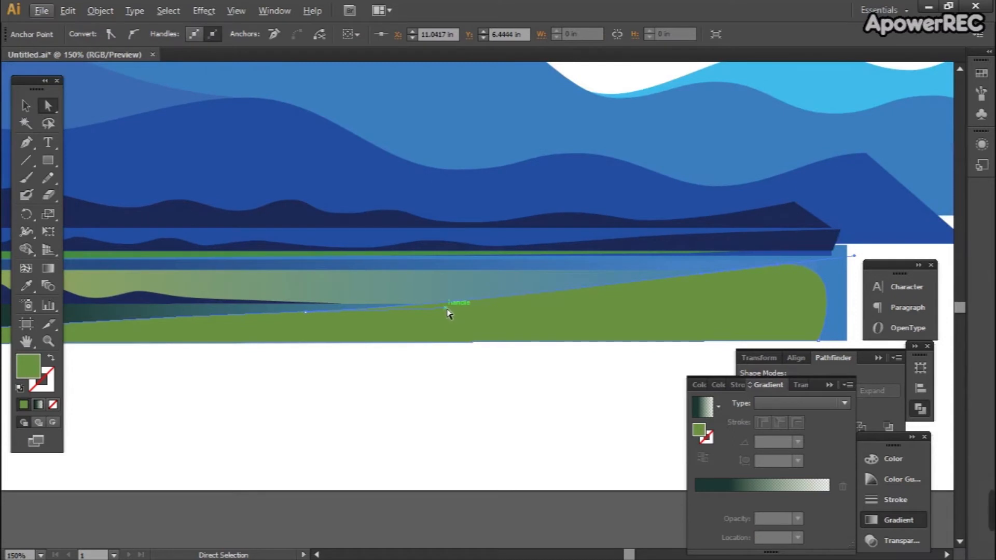
scroll(450, 314, "up", 2)
left_click_drag(433, 285, 433, 278)
Reshape the lower navy hill's tapering tail so it extends farther right to meet the light green slope
left_click(432, 270)
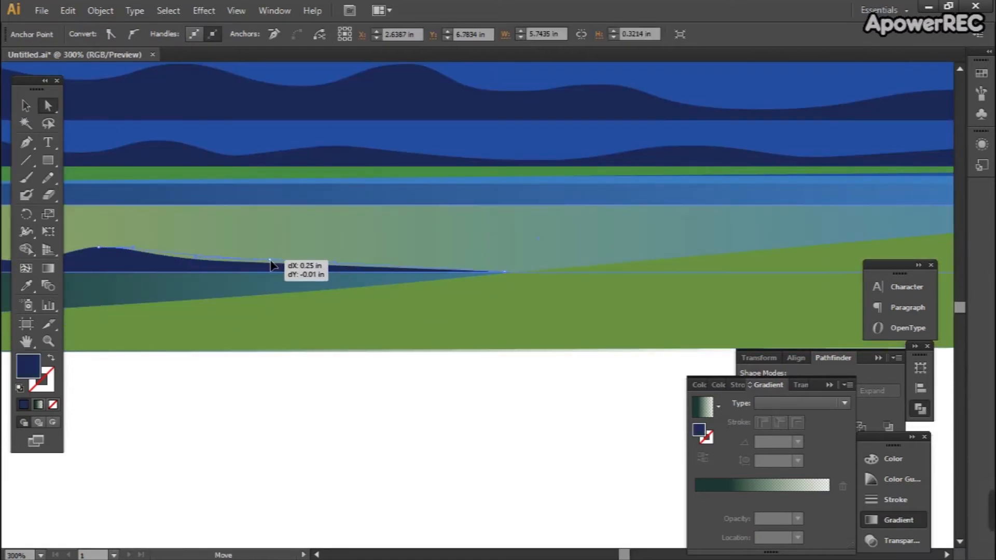
left_click(506, 273)
key("Right")
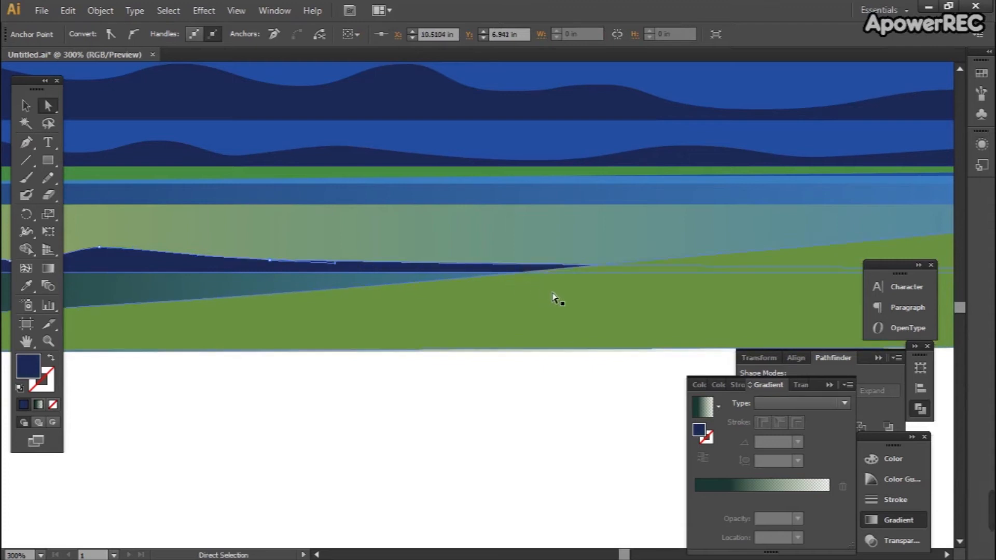
left_click(467, 423)
key("ctrl+1")
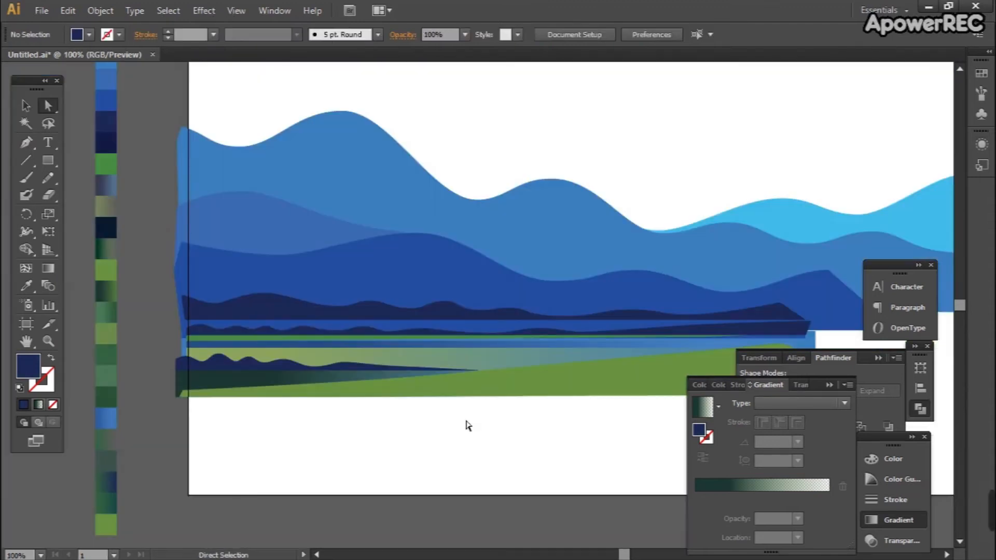
Draw a large closed hill with the Pen tool, rising from the light green wedge's lower edge to beyond the artboard's right edge
left_click_drag(466, 422, 386, 389)
left_click_drag(343, 346, 340, 367)
key("p")
left_click_drag(203, 328, 249, 324)
left_click_drag(404, 300, 428, 291)
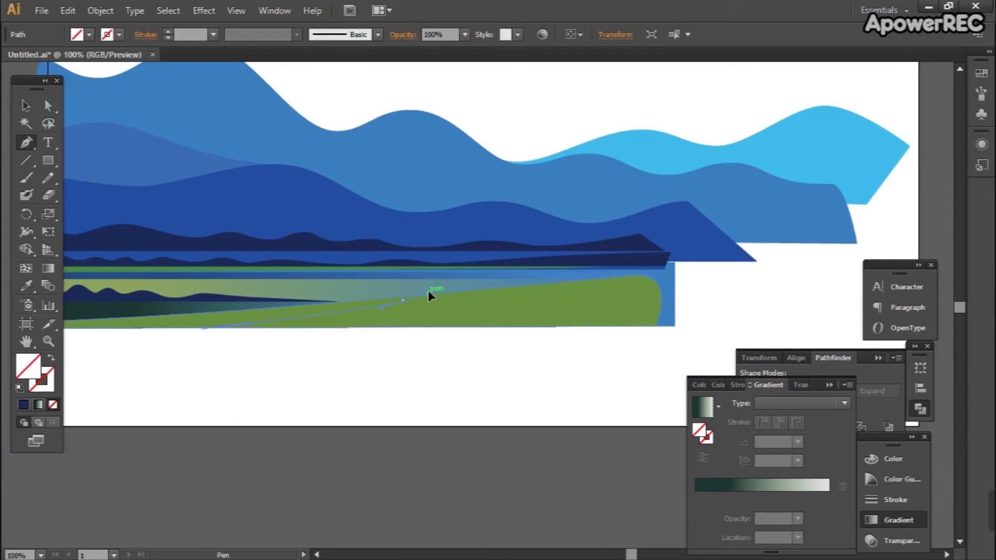
left_click_drag(582, 290, 492, 317)
left_click_drag(537, 285, 597, 278)
left_click_drag(630, 283, 495, 286)
left_click_drag(642, 264, 682, 263)
left_click(714, 274)
left_click_drag(714, 316, 779, 244)
left_click(767, 300)
left_click_drag(560, 320, 862, 321)
left_click(506, 324)
left_click(344, 287)
Fill the large hill with the solid medium green swatch and deselect it
left_click(116, 234)
left_click(107, 267)
key("ctrl+shift+a")
Draw a second, taller hill with a rounded crest above the right part of the green hill, reaching past the artboard edge
key("p")
left_click_drag(730, 232, 535, 214)
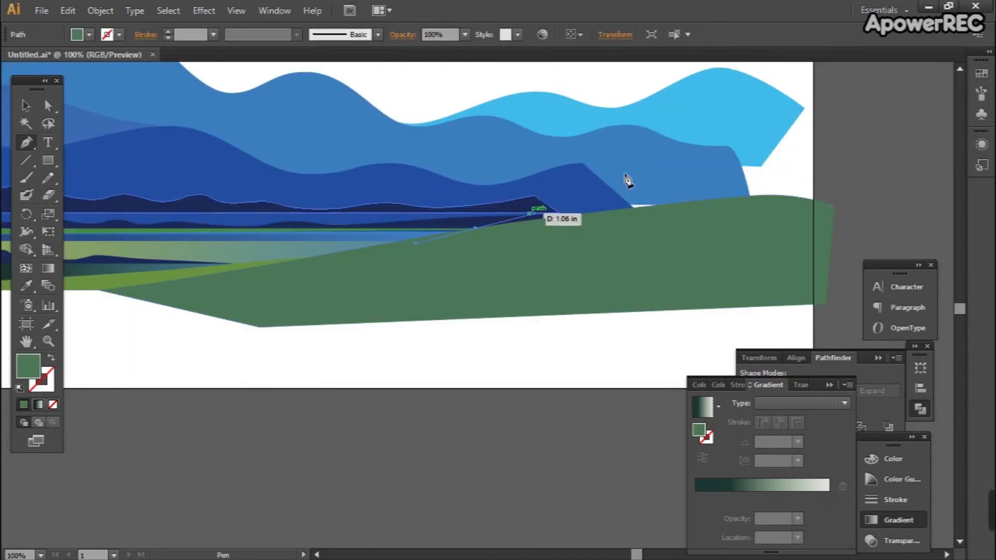
left_click_drag(777, 136, 776, 135)
left_click(827, 170)
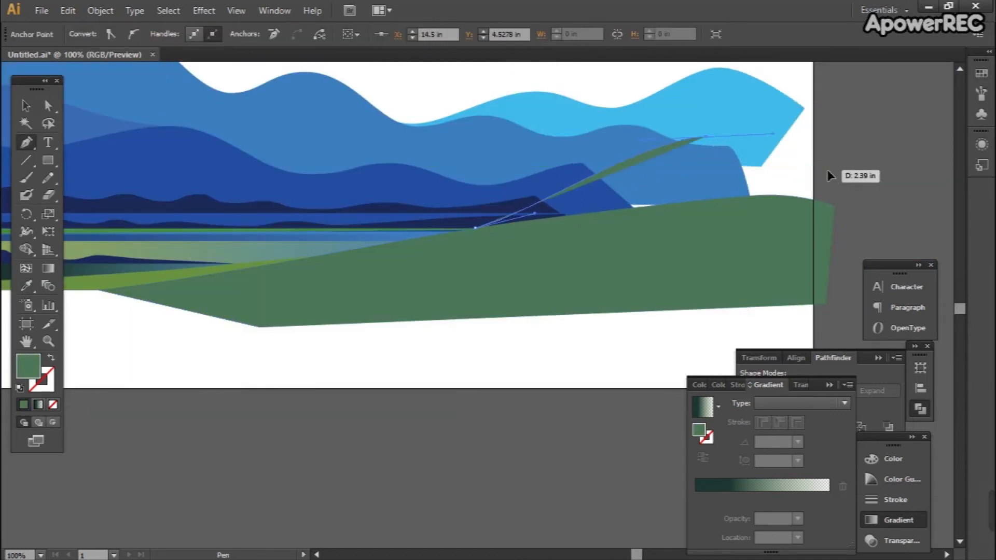
left_click(817, 237)
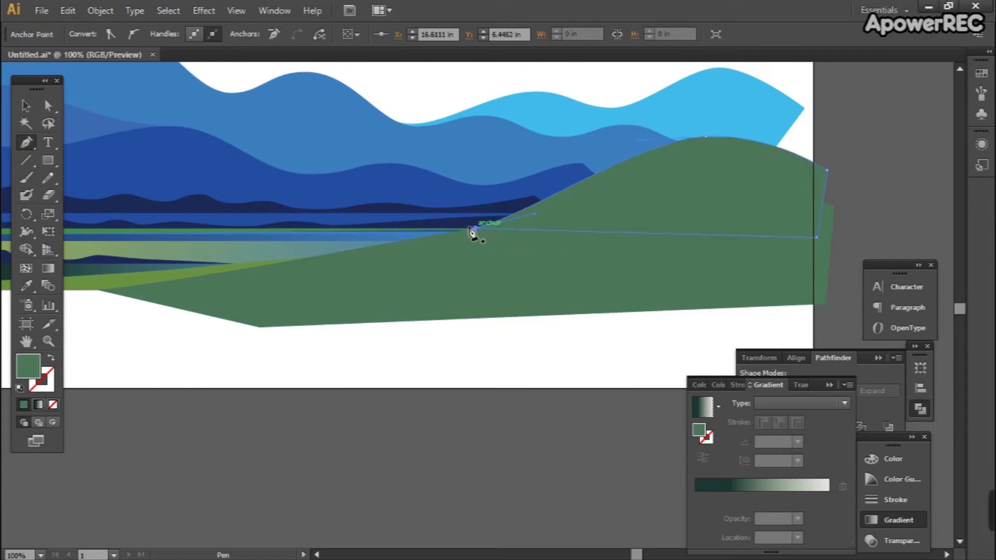
Fill the taller hill with the medium-to-dark green gradient swatch and place the lower green hill in front of it
left_click_drag(342, 264, 613, 267)
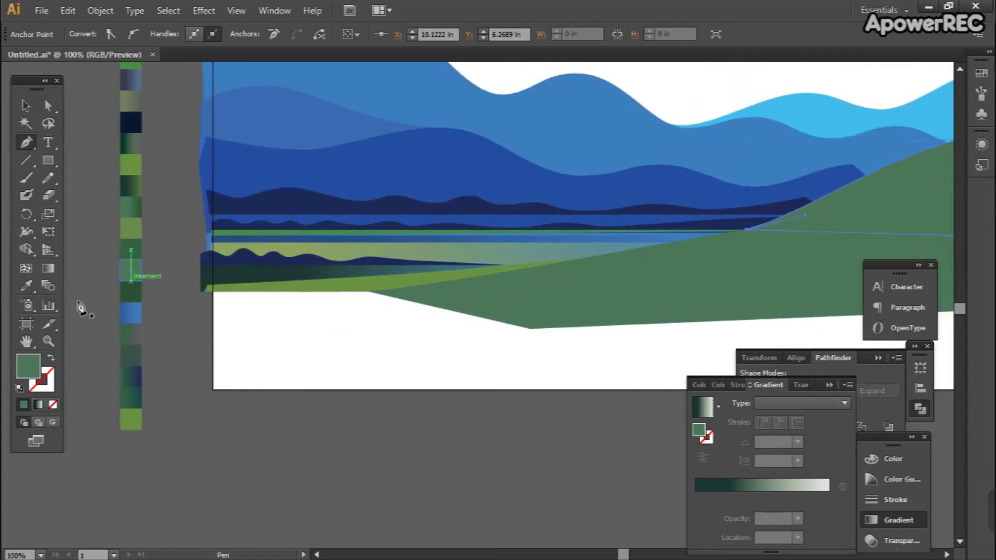
left_click(134, 217)
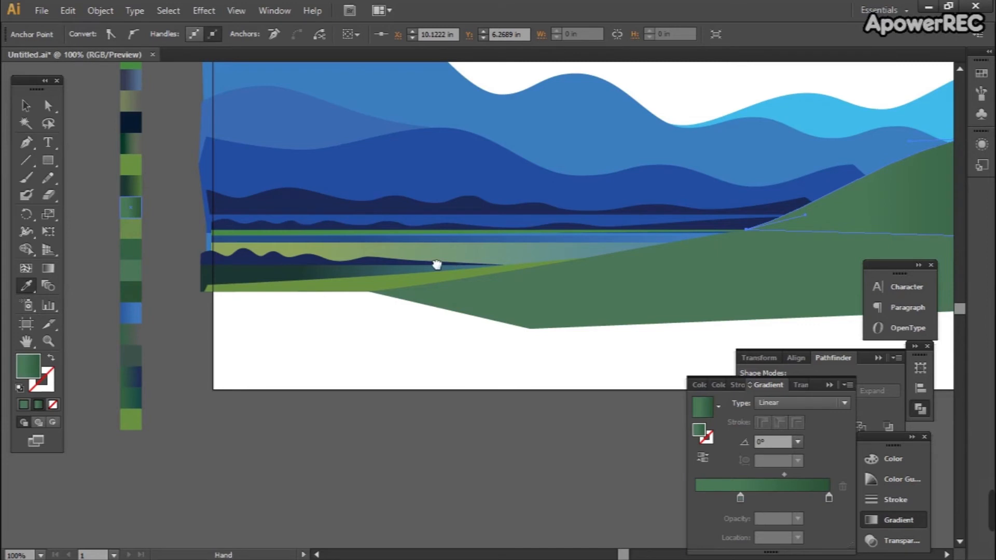
left_click_drag(495, 266, 234, 273)
key("v")
left_click(453, 291)
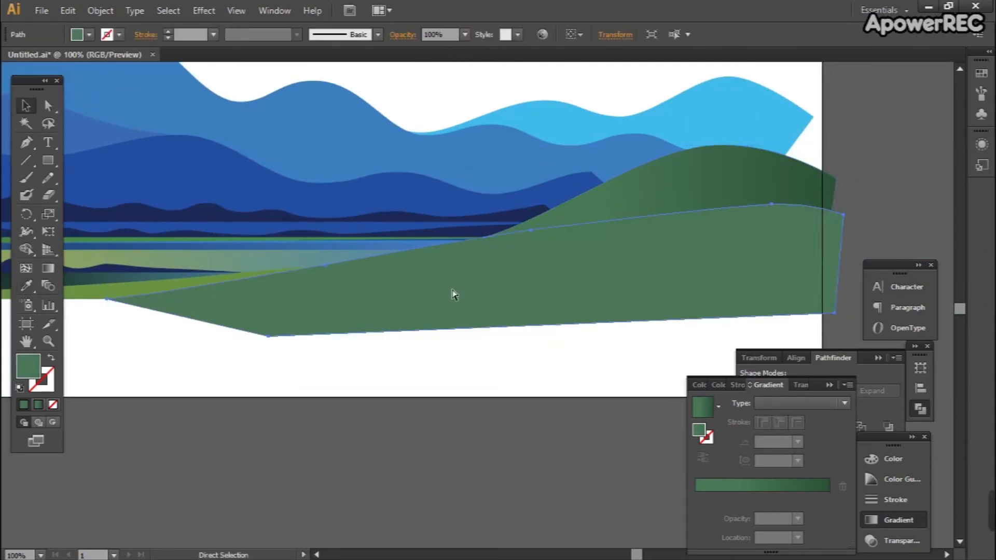
left_click(434, 384)
Trim the front green hill to a straight base by subtracting a wide rectangle drawn over its lower part
left_click_drag(429, 360, 467, 309)
key("m")
mouse_move(121, 235)
left_mouse_down()
mouse_move(810, 327)
mouse_move(879, 325)
left_mouse_up()
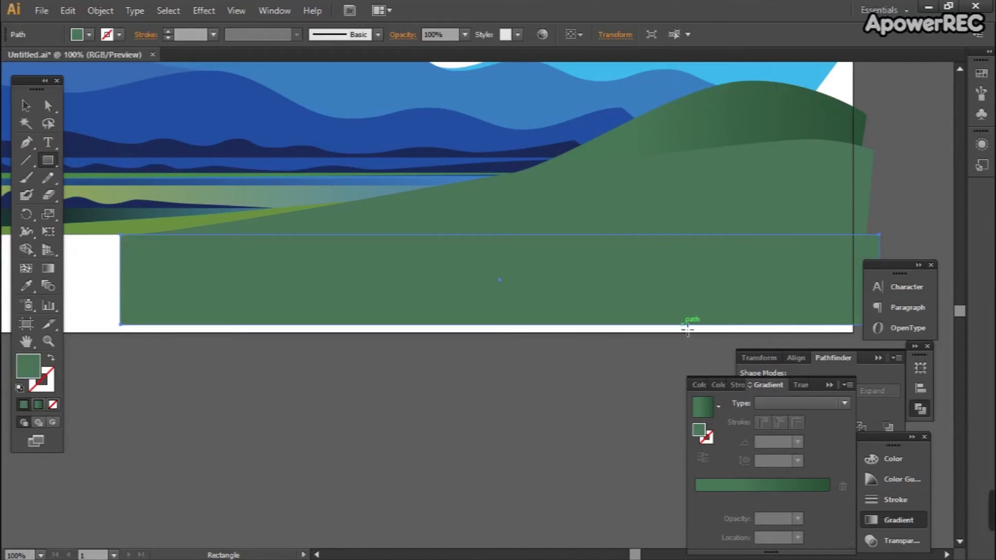
left_click(690, 206, "shift")
left_click(883, 425)
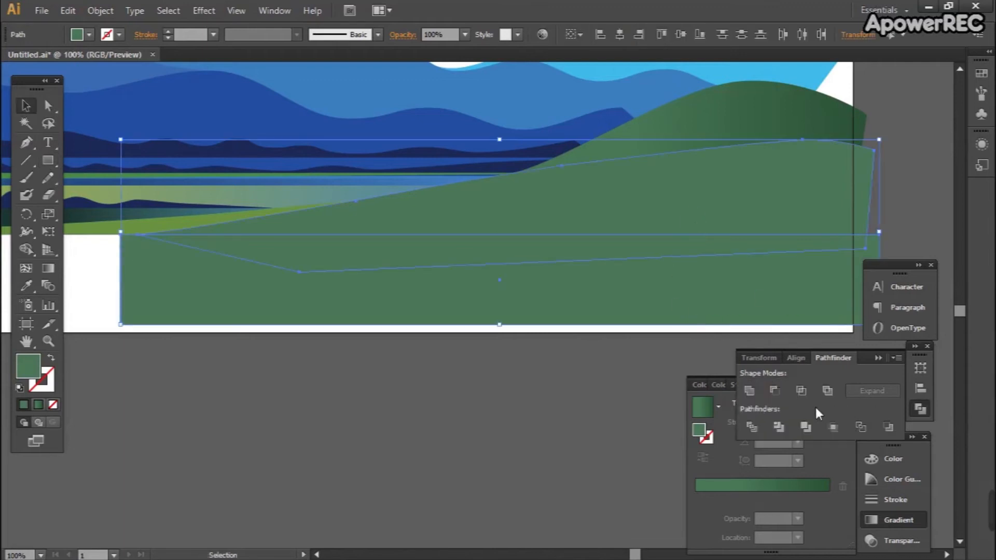
left_click(775, 391)
Raise the right corner of the gradient hill and adjust its crest into a flatter curve
key("ctrl+plus")
key("a")
left_click_drag(709, 205, 727, 182)
left_click(519, 166)
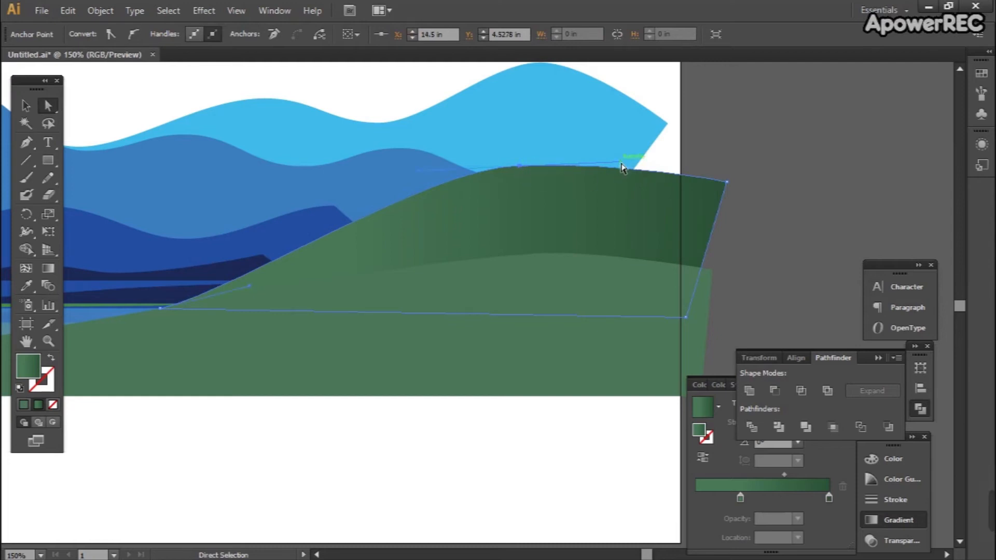
left_click(732, 151)
Reshape the right ends of the dark blue mountain and upper navy wave into smooth curves running behind the green hill
left_click_drag(698, 172, 625, 220)
key("ctrl+plus")
left_click(497, 225)
left_click_drag(496, 226, 543, 248)
left_click(400, 296)
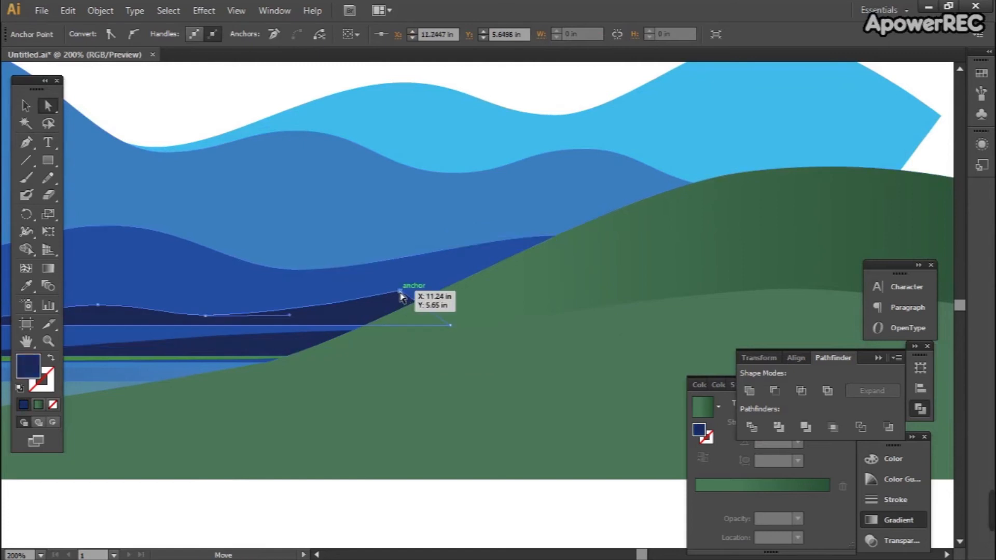
left_click_drag(415, 294, 439, 289)
left_click(456, 328)
Smooth the join between the two green hills by raising the front slope's middle anchor and moving the rear hill's left anchor down the slope
key("ctrl+plus")
left_click(597, 226)
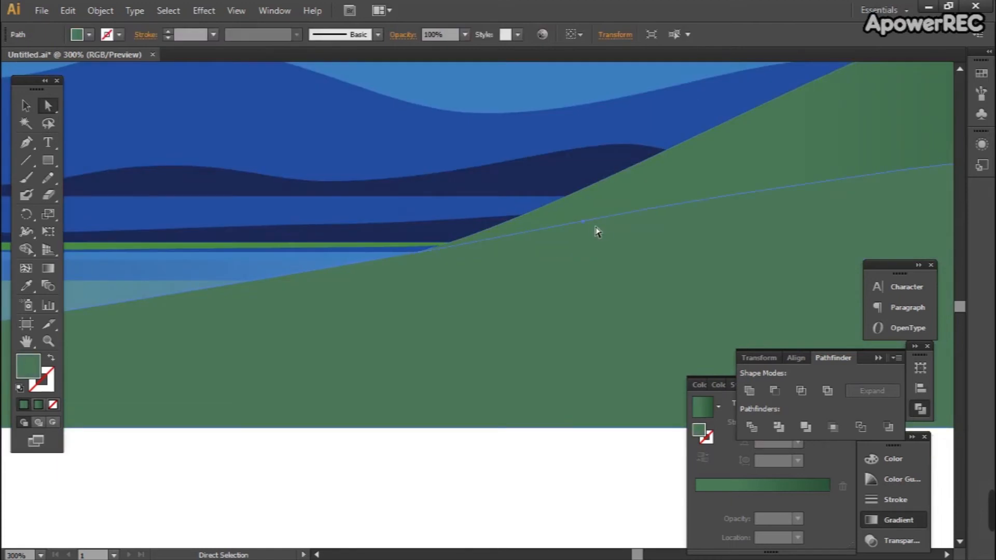
left_click_drag(586, 225, 579, 206)
left_click_drag(416, 254, 343, 261)
key("ctrl+minus")
key("ctrl+minus")
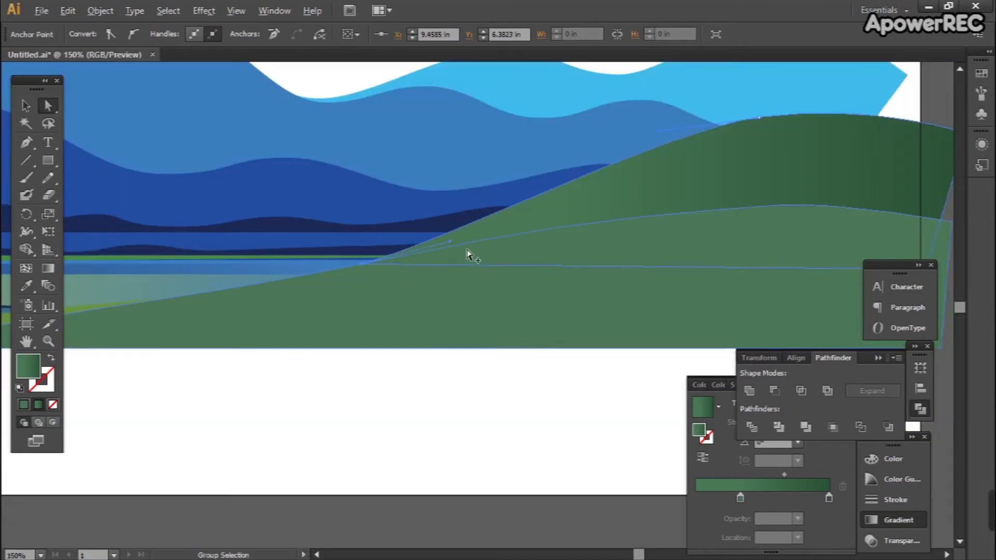
scroll(468, 255, "up", 2)
left_click_drag(476, 236, 545, 223)
scroll(542, 246, "down", 3)
left_click(516, 399)
Draw a tapered curved strip with the Pen tool and no fill, sweeping from the front green hill's base to a point on its slope
left_click_drag(530, 367, 506, 326)
scroll(477, 328, "down", 1)
key("p")
key("slash")
left_click(322, 287)
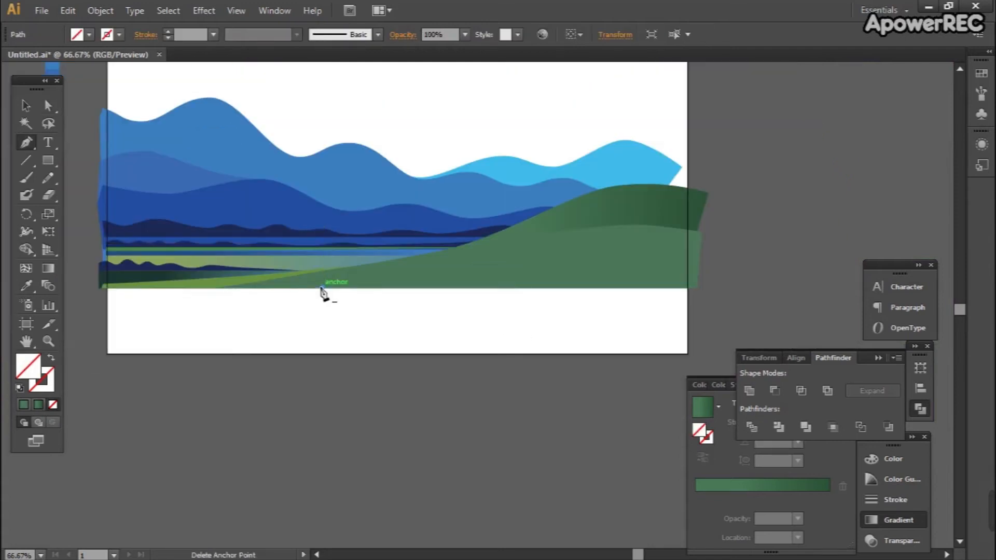
scroll(456, 294, "up", 1)
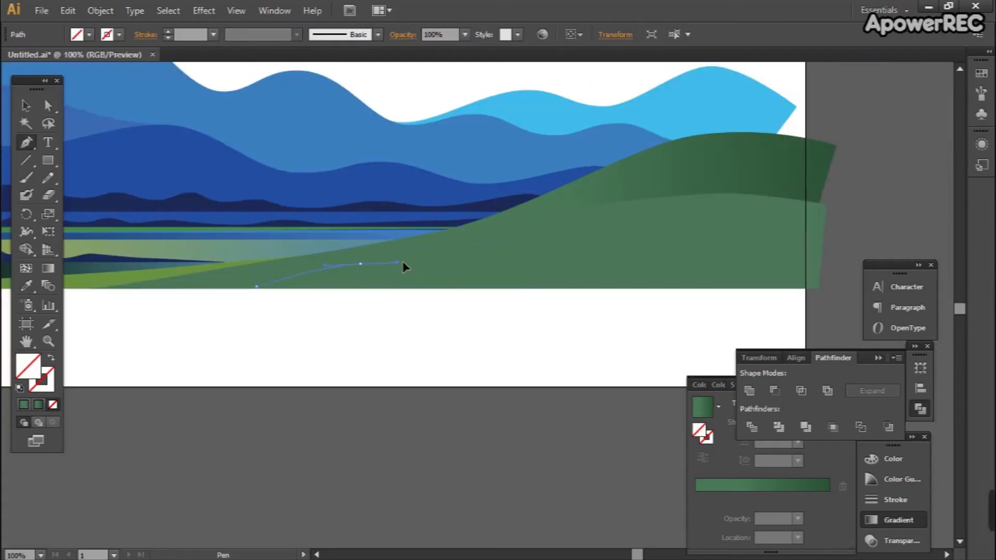
left_click(416, 257)
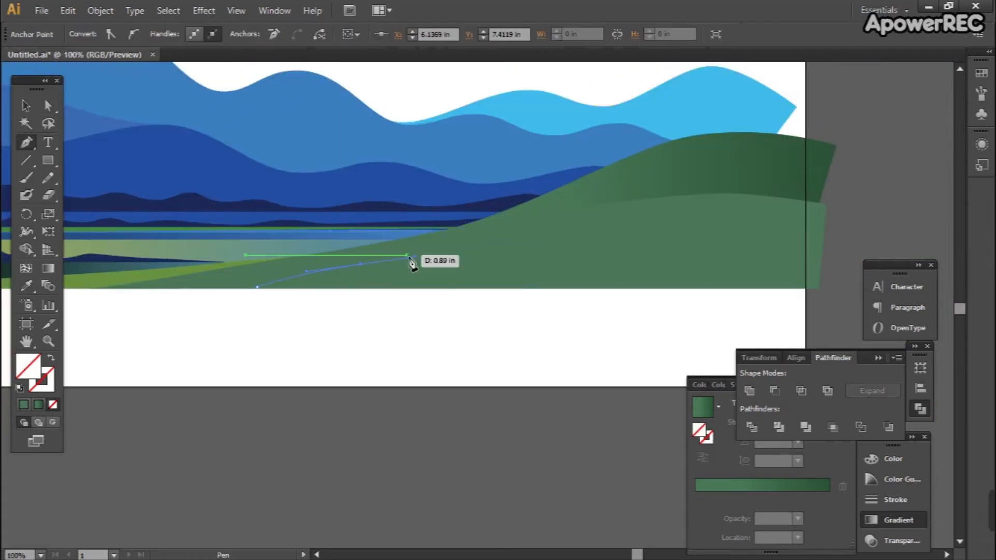
left_click_drag(584, 252, 586, 251)
left_click(558, 251)
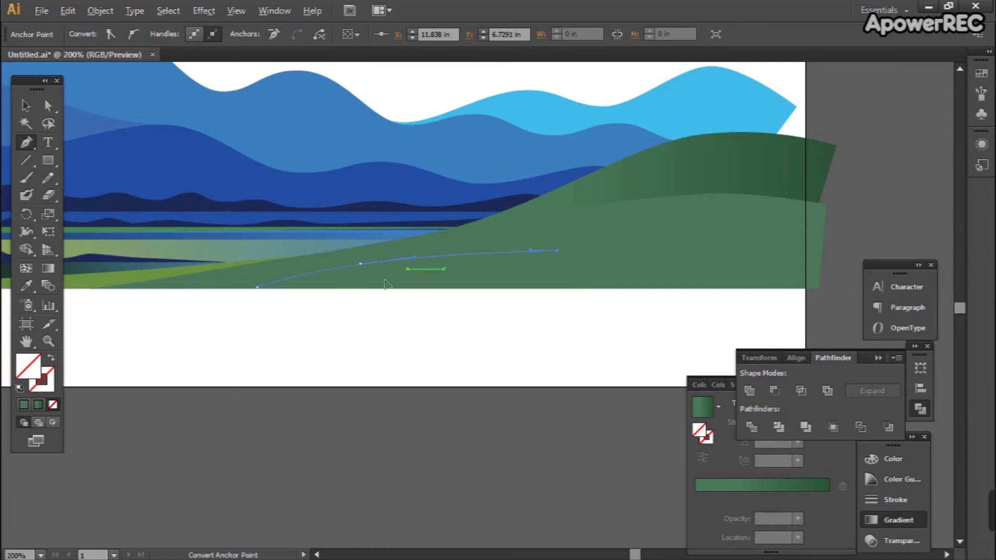
scroll(385, 285, "up", 1)
left_click(293, 297)
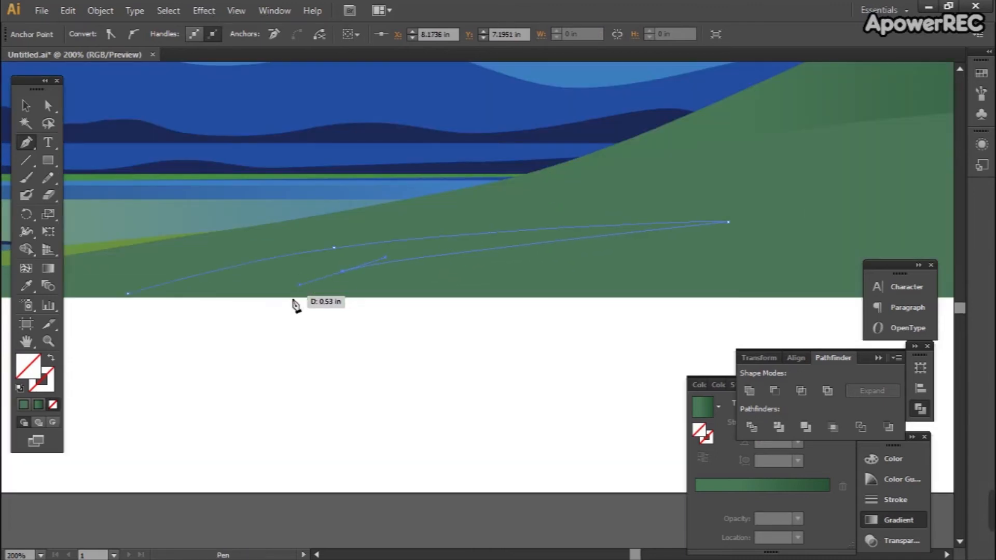
left_click(127, 299)
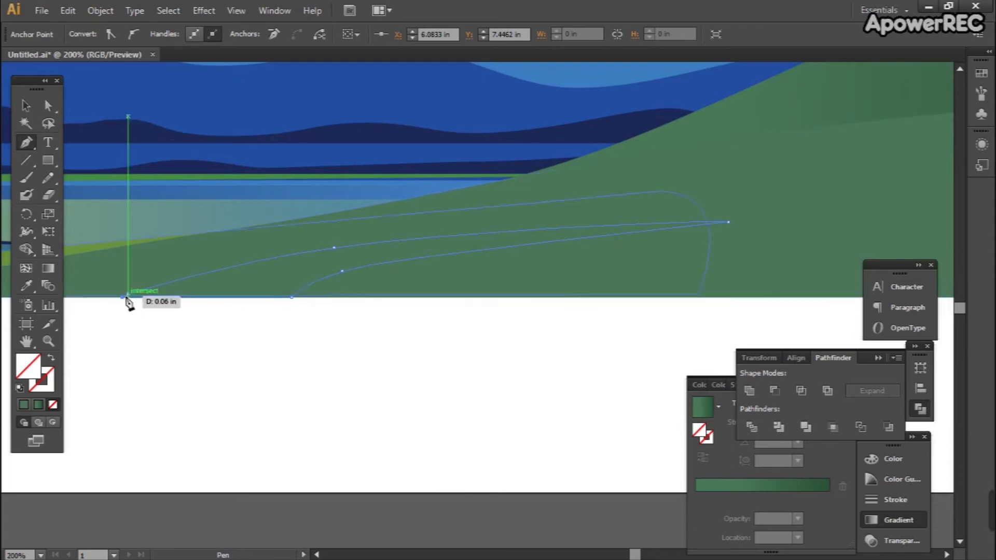
Fill the tapered strip with the olive green swatch from the colour palette and deselect it
scroll(371, 311, "down", 4)
scroll(160, 287, "up", 1)
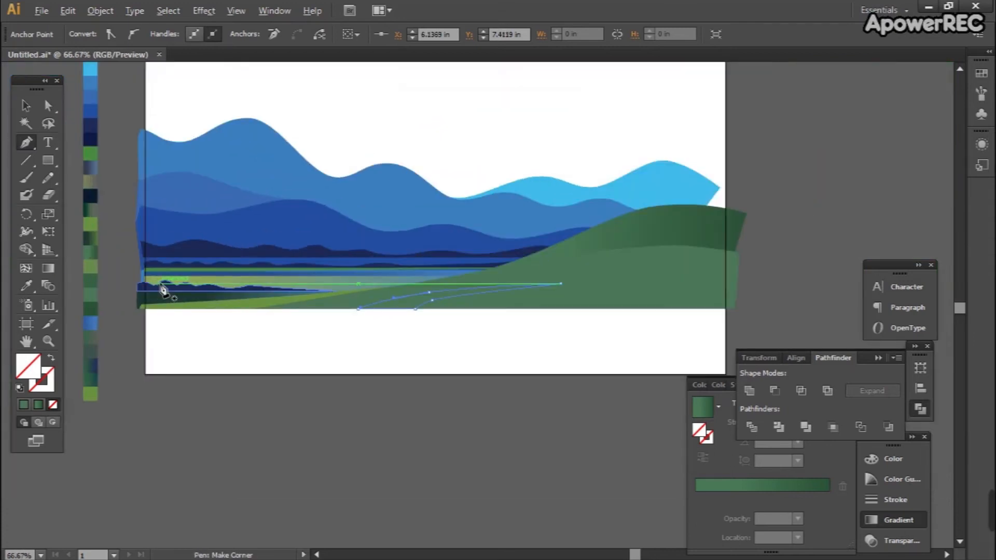
left_click(95, 272)
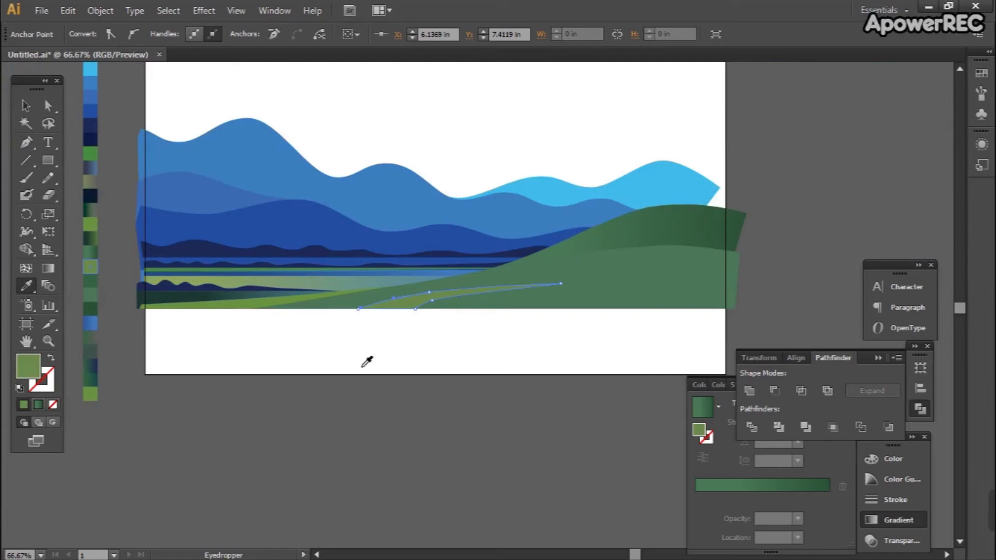
key("v")
left_click(415, 363)
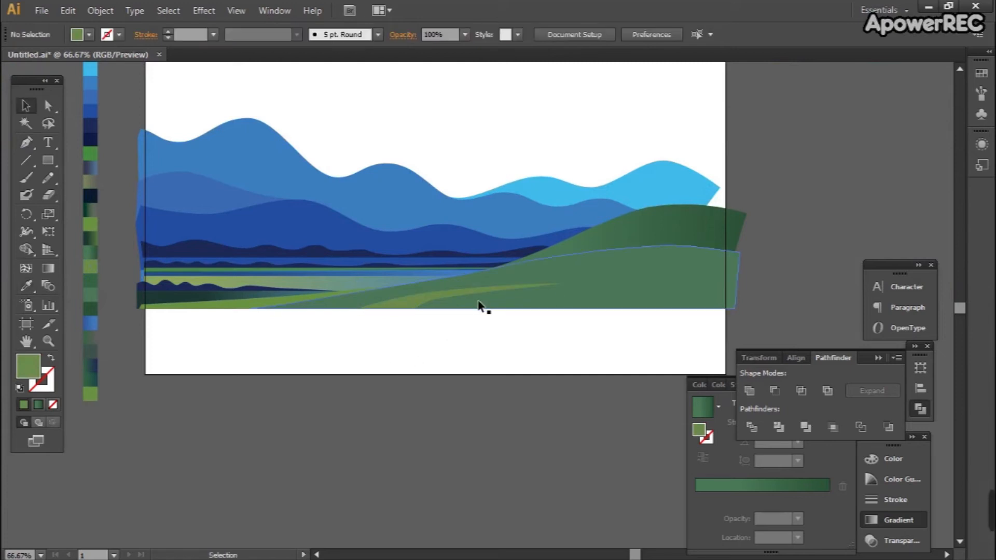
Draw a second unfilled tapered strip on the front hill, curving from the base to a point right of the olive strip
scroll(615, 307, "up", 2)
key("p")
key("slash")
left_click(314, 310)
left_click_drag(425, 287, 427, 287)
key("space")
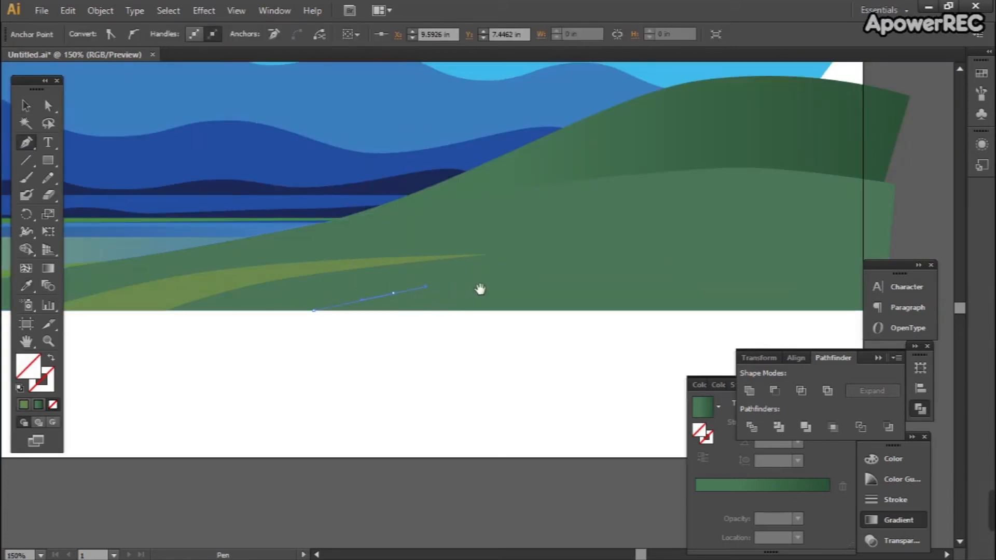
left_click_drag(490, 291, 437, 289)
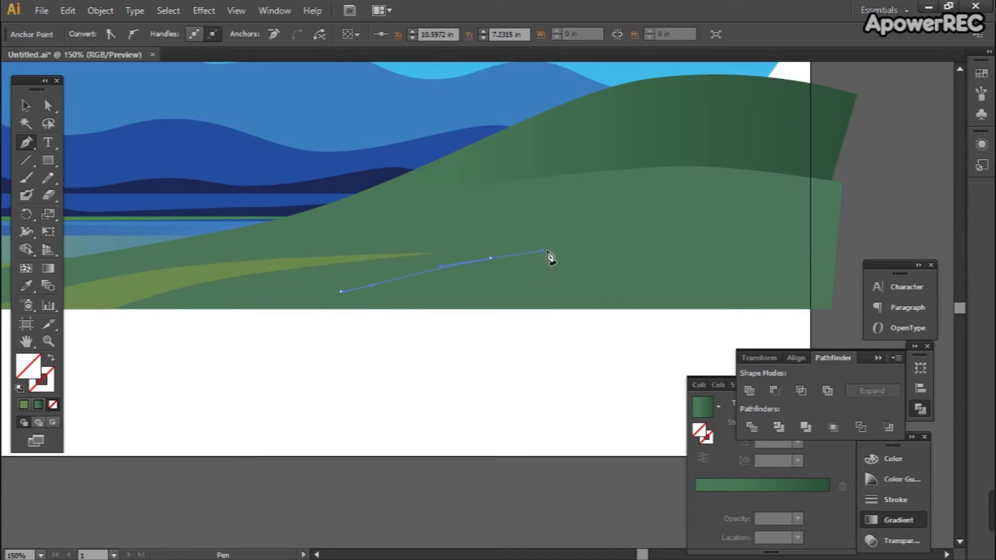
scroll(477, 324, "up", 1)
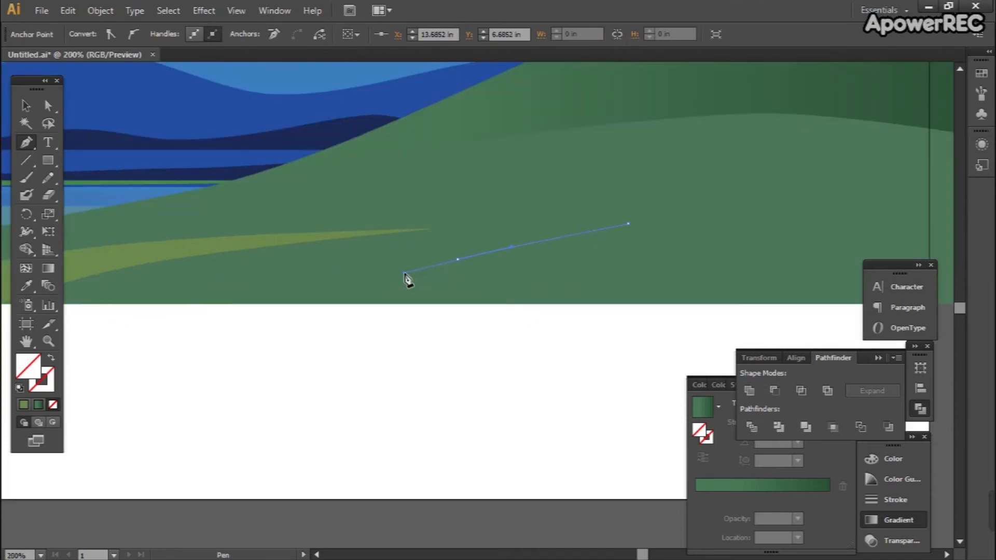
left_click(396, 304)
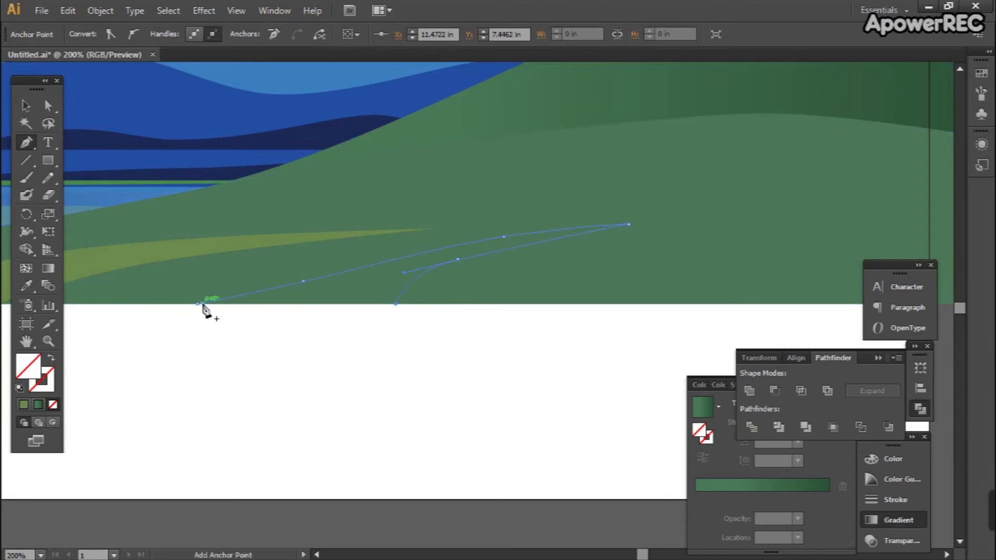
Fill the second tapered strip with white at 20% opacity and deselect it
scroll(565, 296, "down", 3)
key("i")
left_click(355, 98)
key("v")
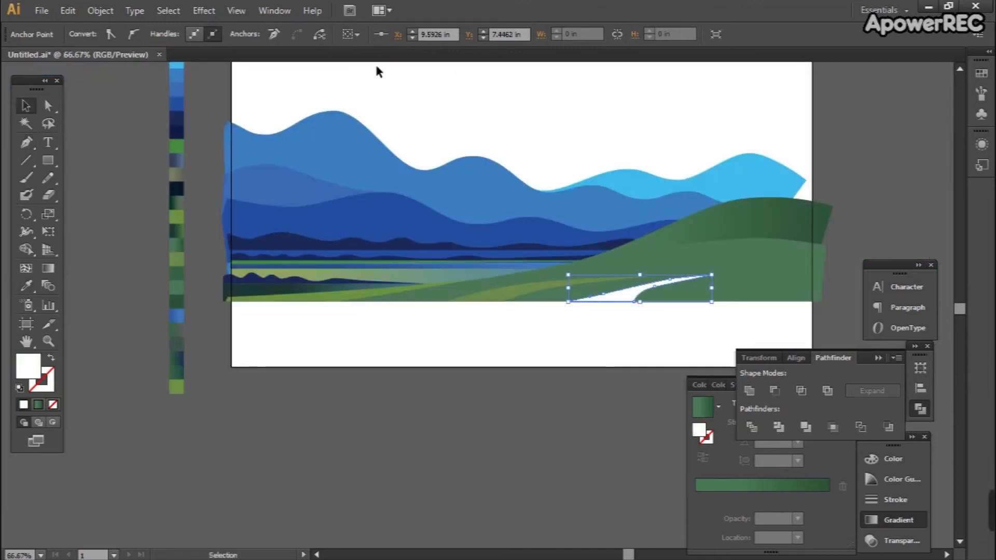
left_click(384, 84)
Reshape the pale strip by moving its base corner and upper-edge anchors left and extending its tip to the right
scroll(690, 297, "up", 3)
key("a")
left_click(437, 289)
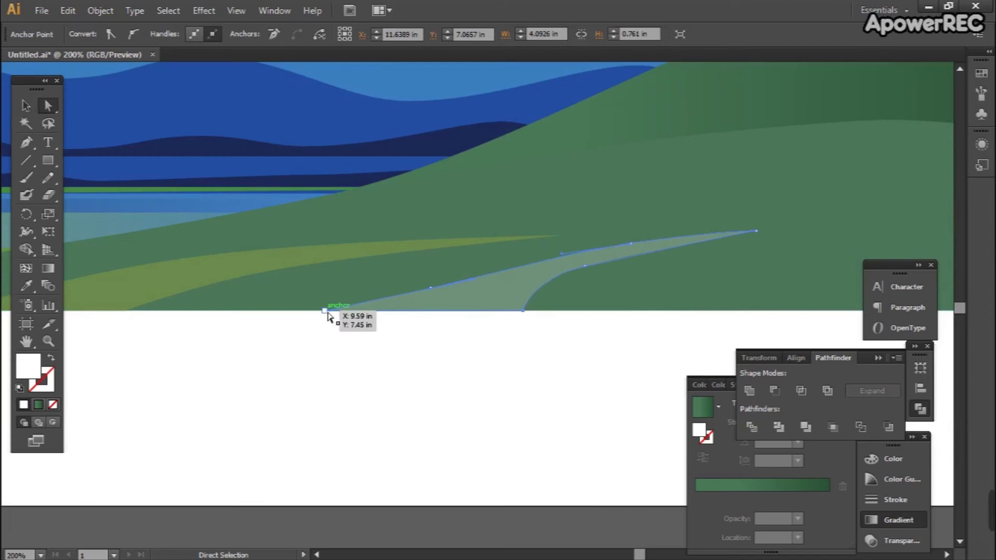
left_click_drag(327, 311, 286, 312)
left_click_drag(430, 288, 401, 294)
left_click_drag(591, 251, 591, 243)
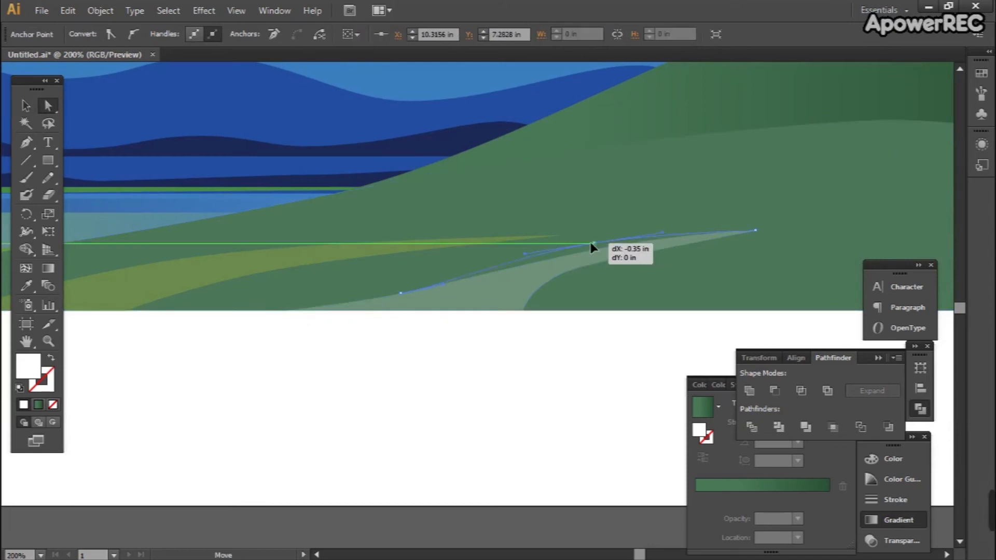
left_click(561, 237)
left_click_drag(755, 230, 873, 215)
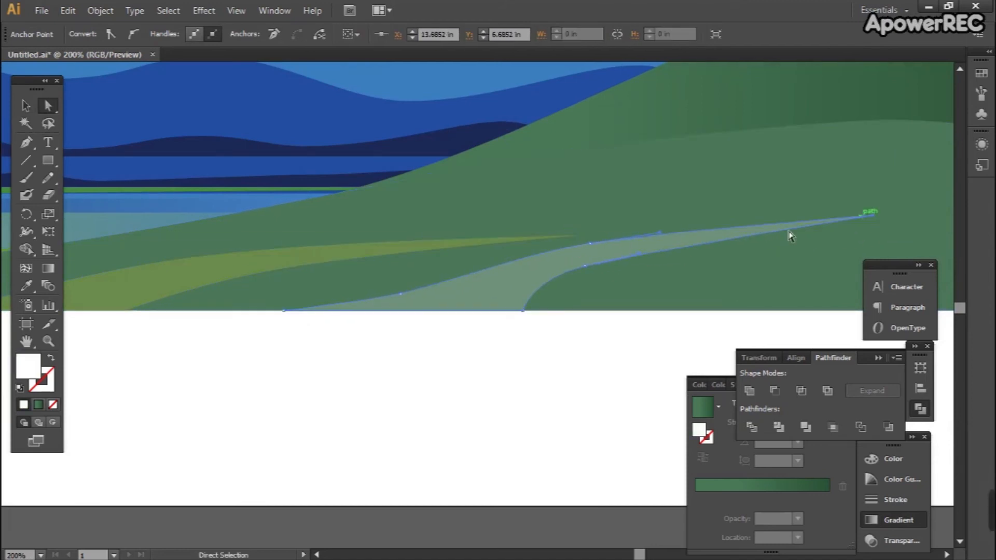
Smooth the pale strip's upper edge by adjusting the direction handle of its middle anchor
scroll(706, 249, "up", 1)
left_click_drag(666, 244, 690, 209)
left_click(533, 240)
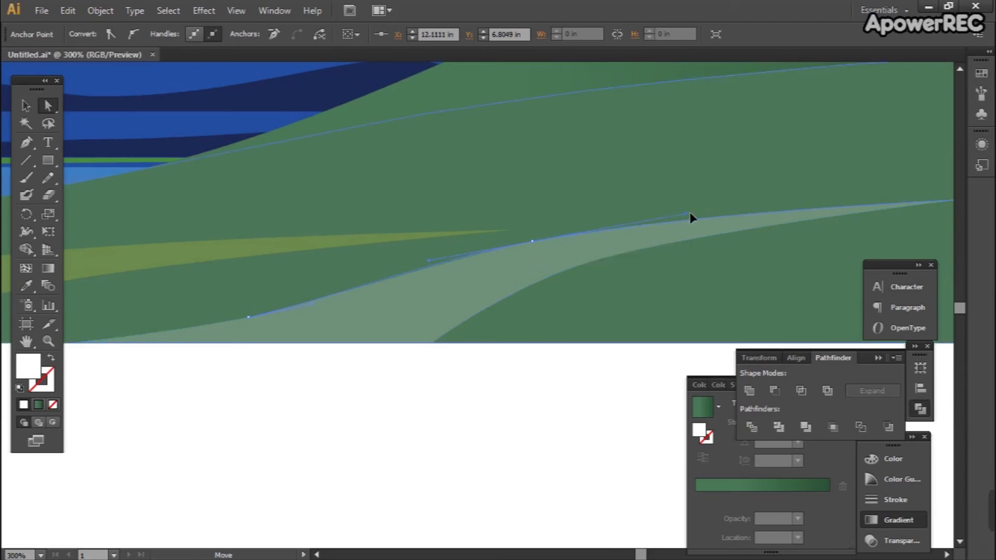
scroll(526, 268, "down", 1)
scroll(560, 289, "up", 1)
left_click(568, 252)
scroll(451, 318, "down", 2)
left_click(450, 343)
left_click_drag(450, 343, 315, 310)
Draw the upper edge of a long band from the artboard's right edge past both strips' tips, curving down to the hill's base
key("p")
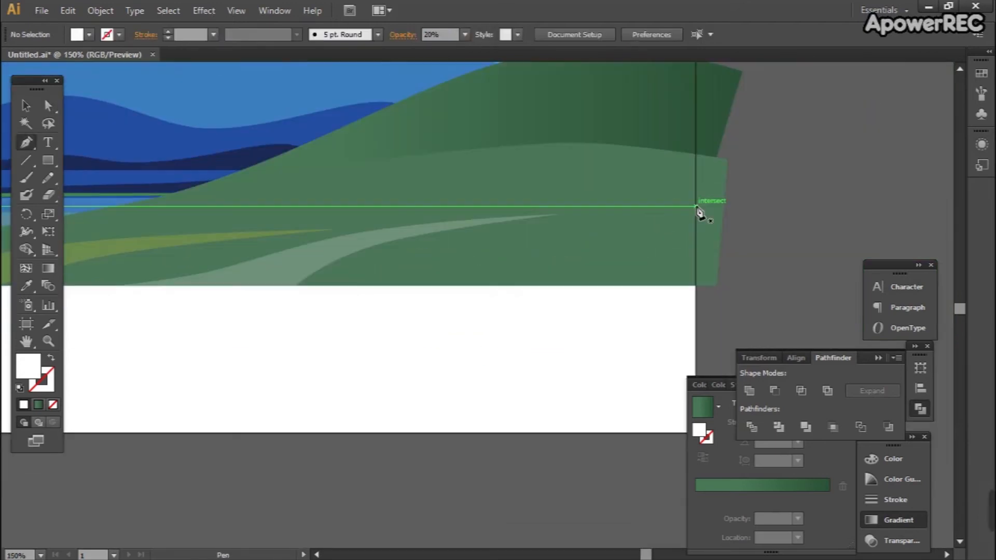
left_click(696, 206)
scroll(562, 233, "up", 1)
scroll(565, 237, "up", 1)
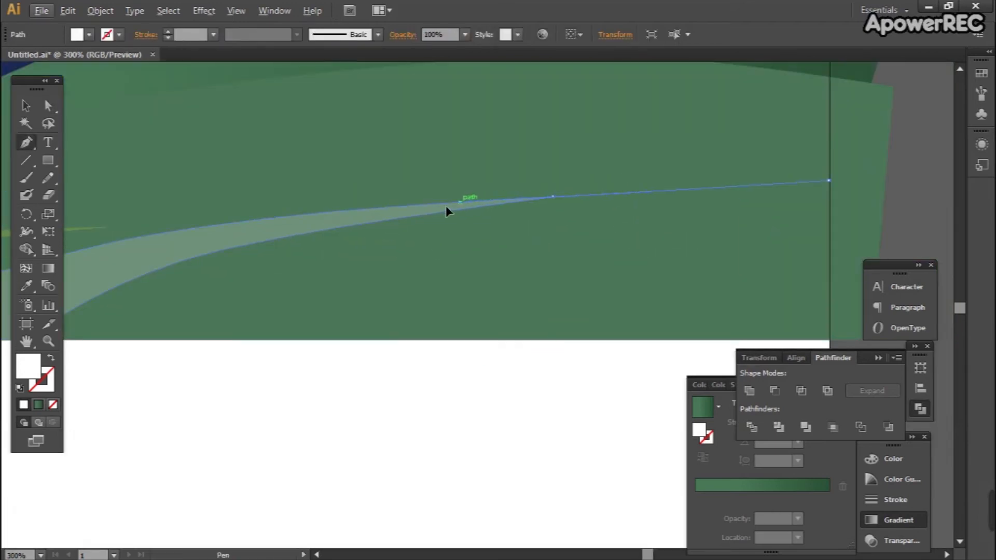
left_click(432, 209)
scroll(421, 244, "left", 3)
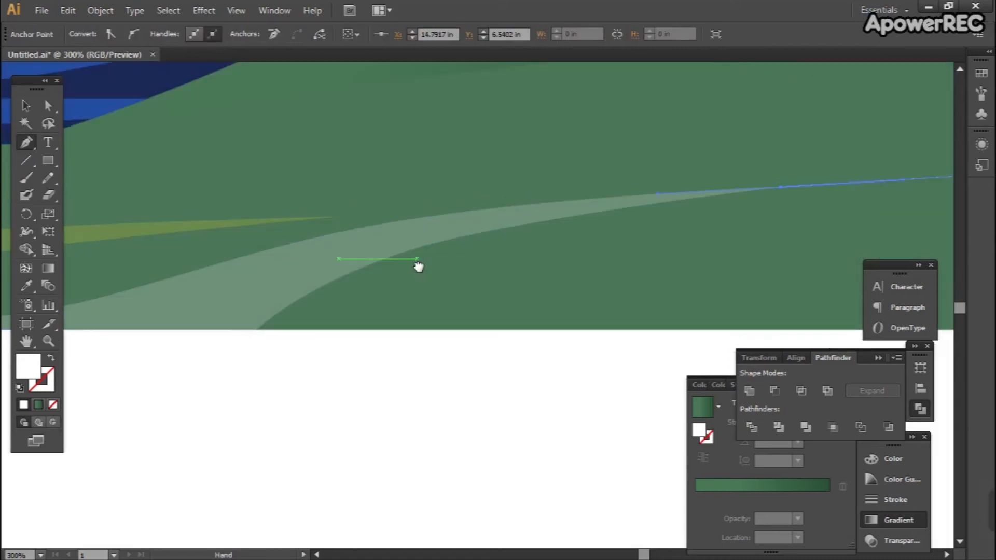
left_click_drag(418, 266, 508, 258)
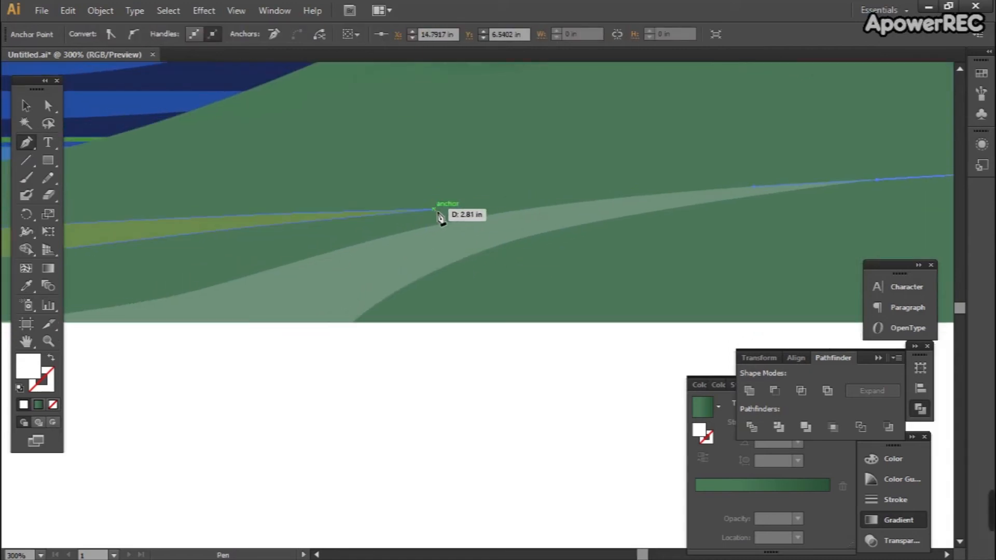
left_click_drag(326, 211, 325, 212)
left_click_drag(220, 238, 609, 201)
left_click_drag(338, 227, 502, 200)
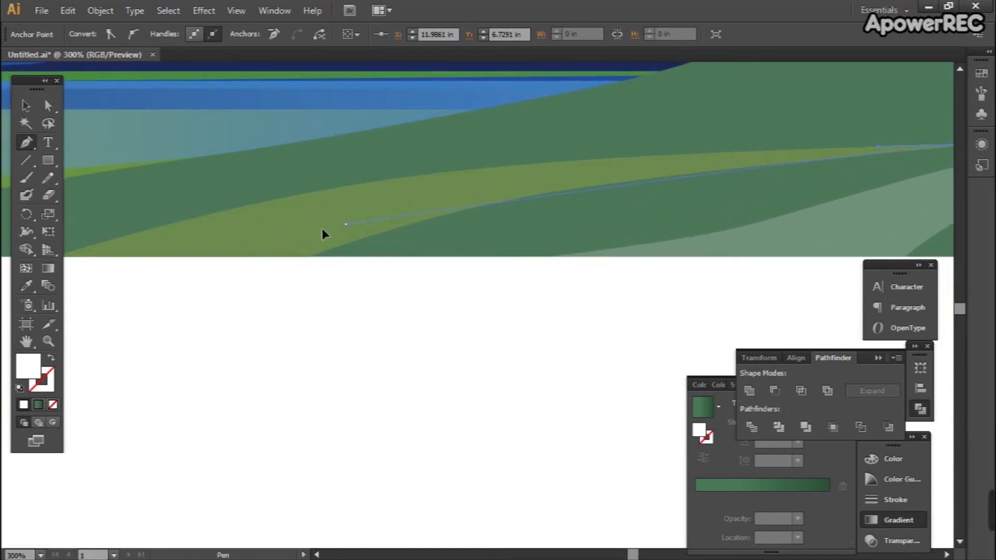
left_click_drag(229, 258, 230, 257)
left_click(209, 257)
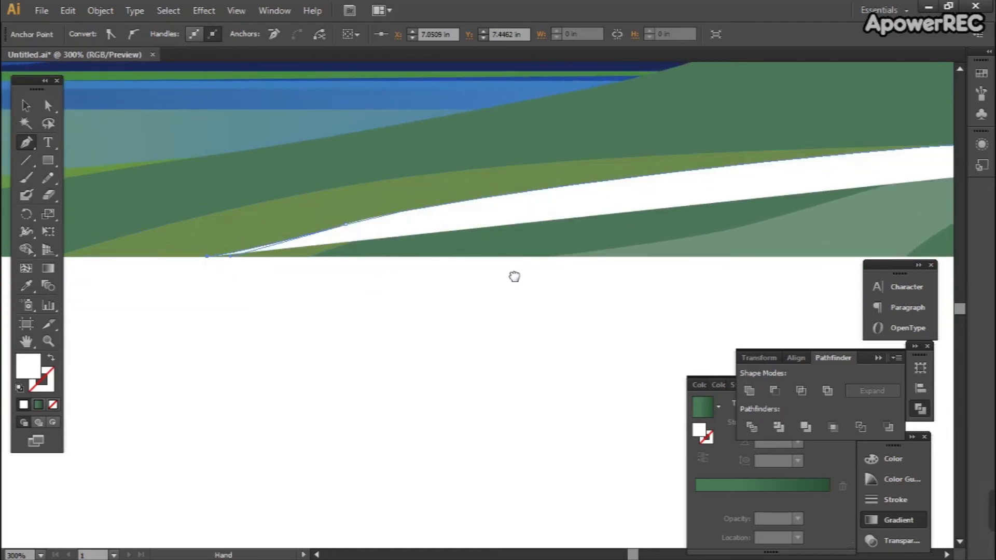
Remove the long band's fill while closing its outline along the hill's base, and colour the finished shape with the medium green swatch
left_click_drag(518, 278, 199, 246)
key("slash")
scroll(391, 269, "down", 2)
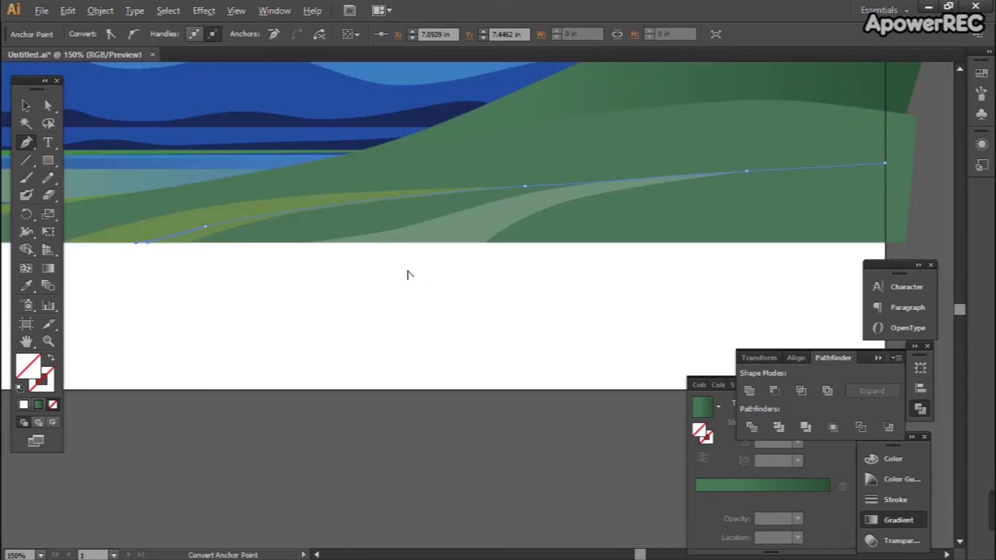
left_click(592, 242)
left_click_drag(574, 253, 481, 253)
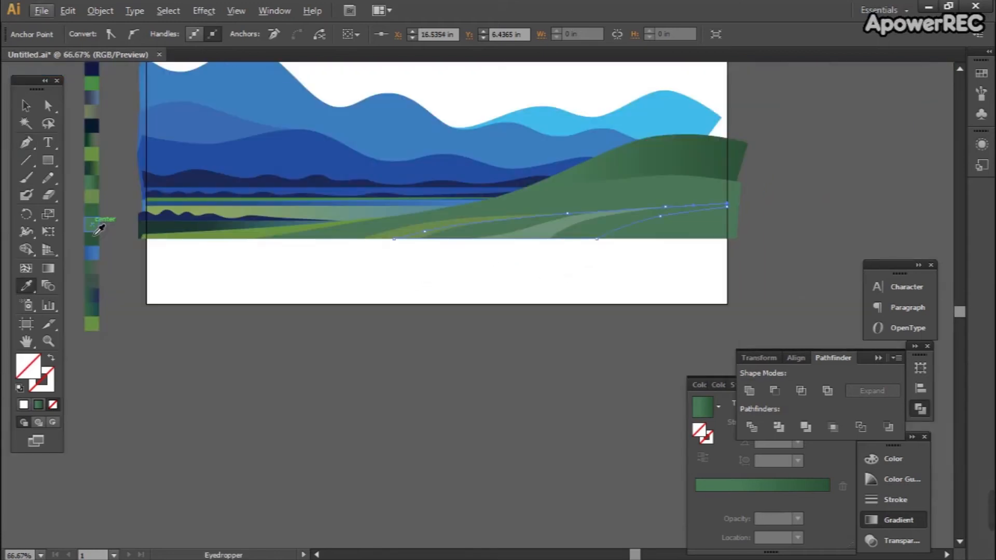
left_click(95, 228)
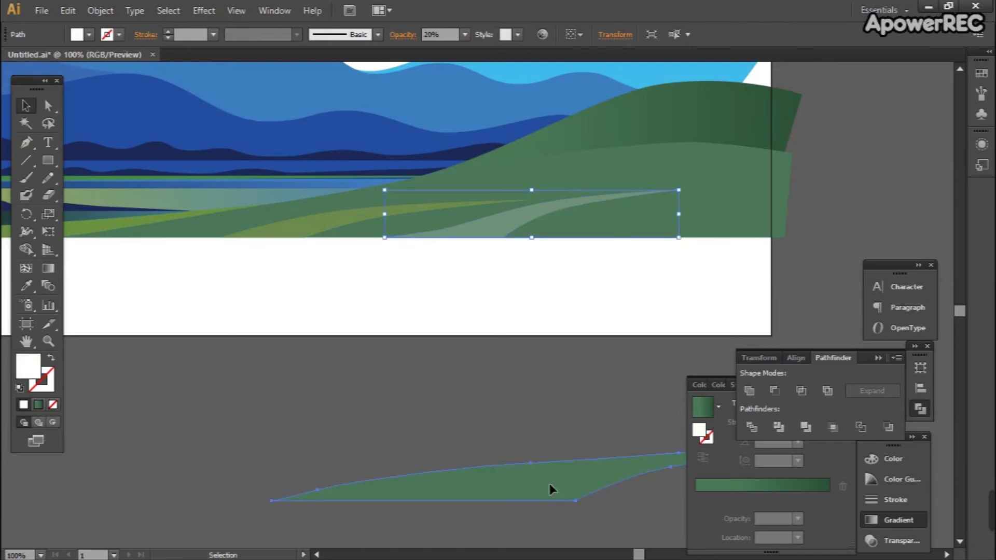
key("ctrl+z")
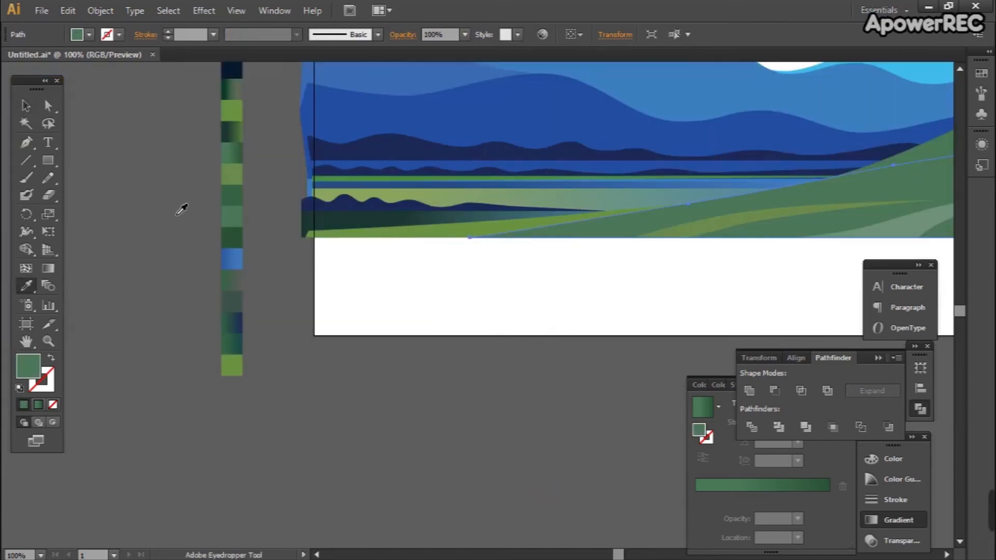
Try the green gradient, darker green and medium green swatches as the fill of the front hill
left_click(236, 162)
left_click_drag(507, 238, 351, 257)
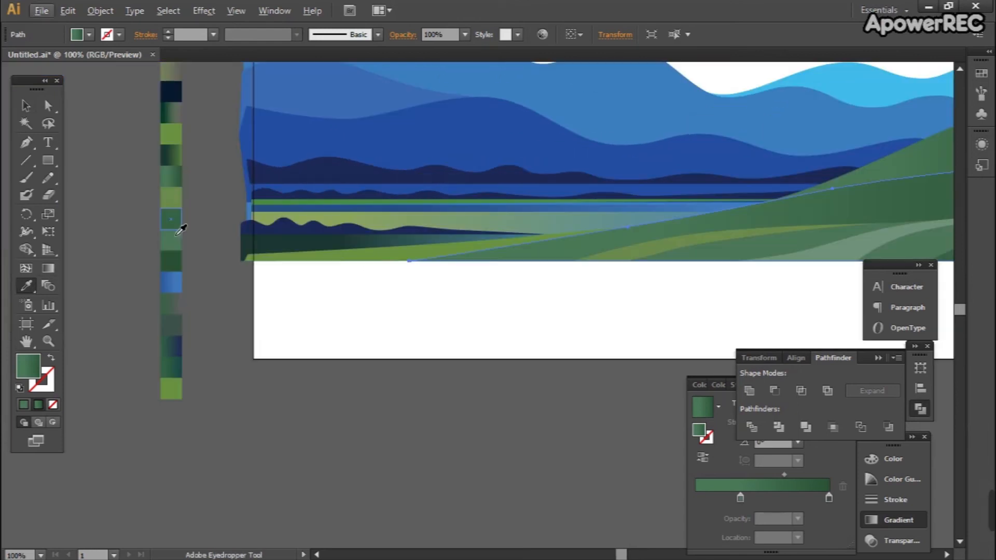
left_click(177, 231)
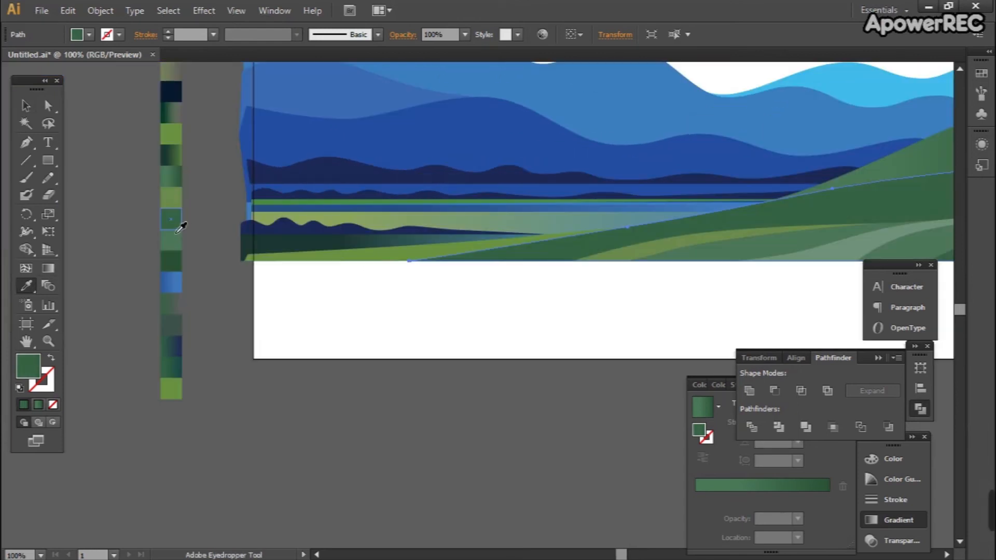
left_click(178, 249)
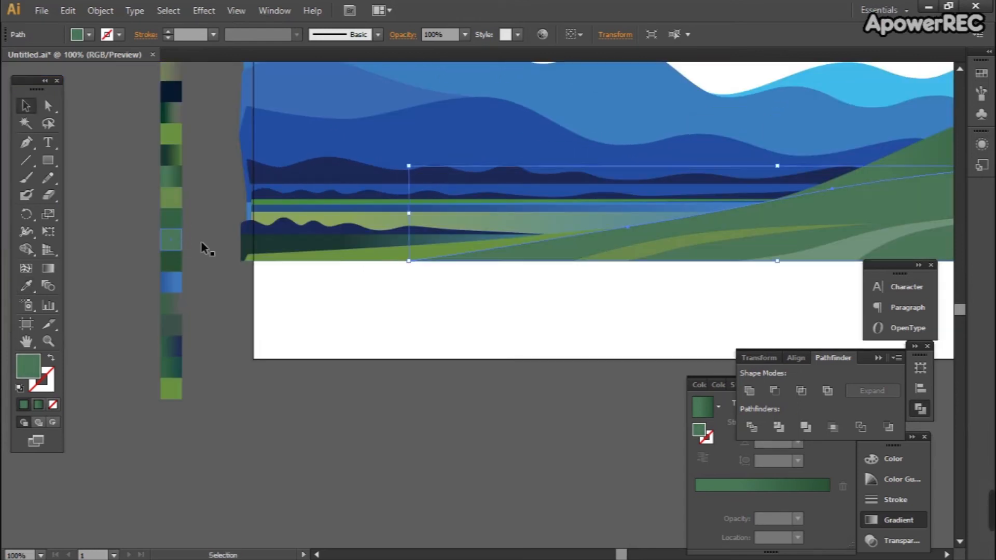
Try the dark green swatch on the long band and reapply the medium green swatch
left_click_drag(617, 327, 604, 280)
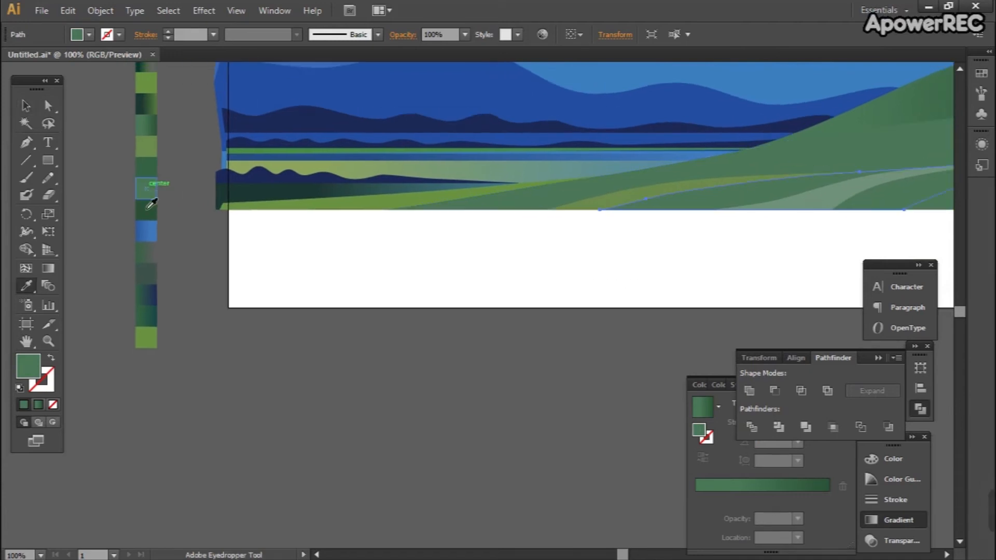
left_click(148, 212)
left_click_drag(625, 259, 430, 297)
key("ctrl+minus")
left_click(134, 259)
Fill the front hill with the medium-to-dark green gradient swatch and select the hill behind it
left_click(654, 225, "ctrl")
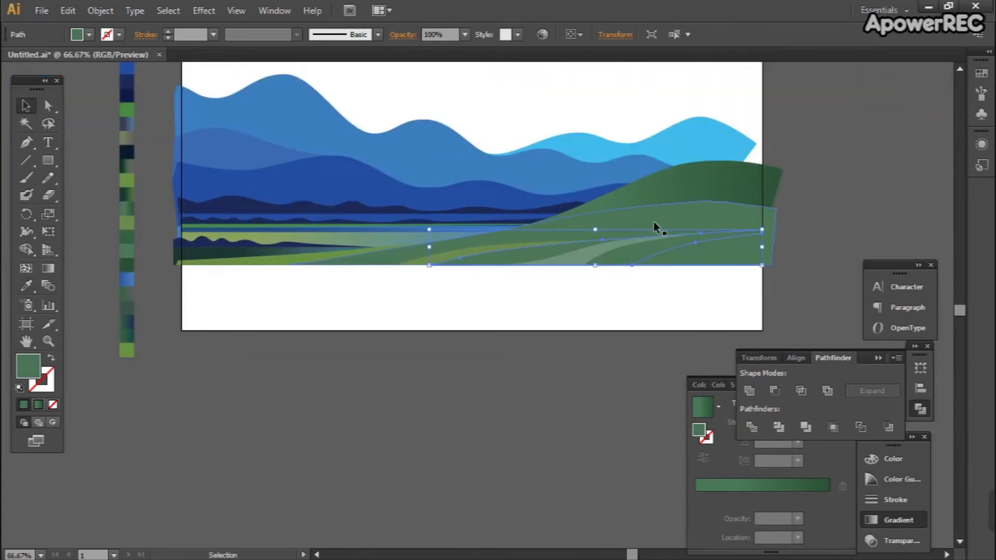
left_click(133, 216)
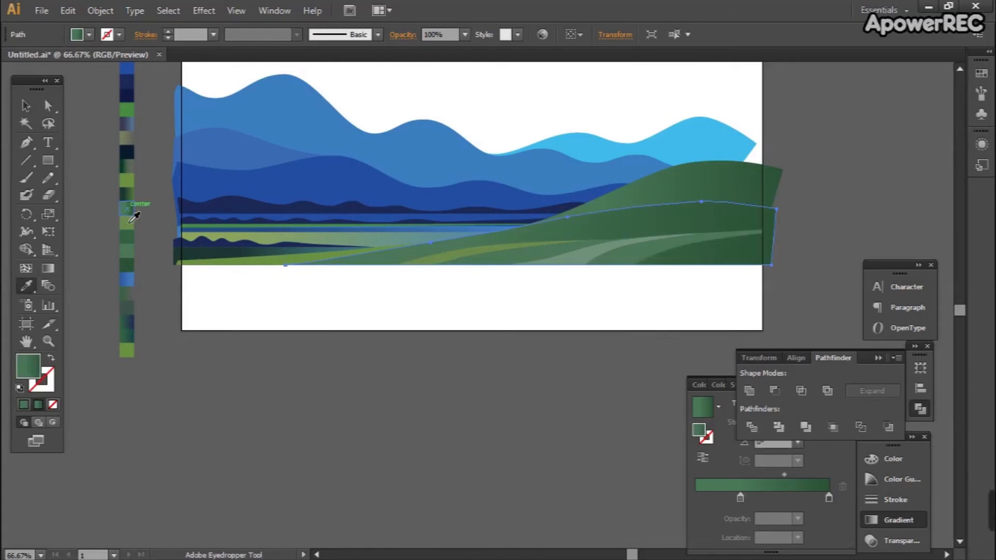
key("v")
left_click(680, 185)
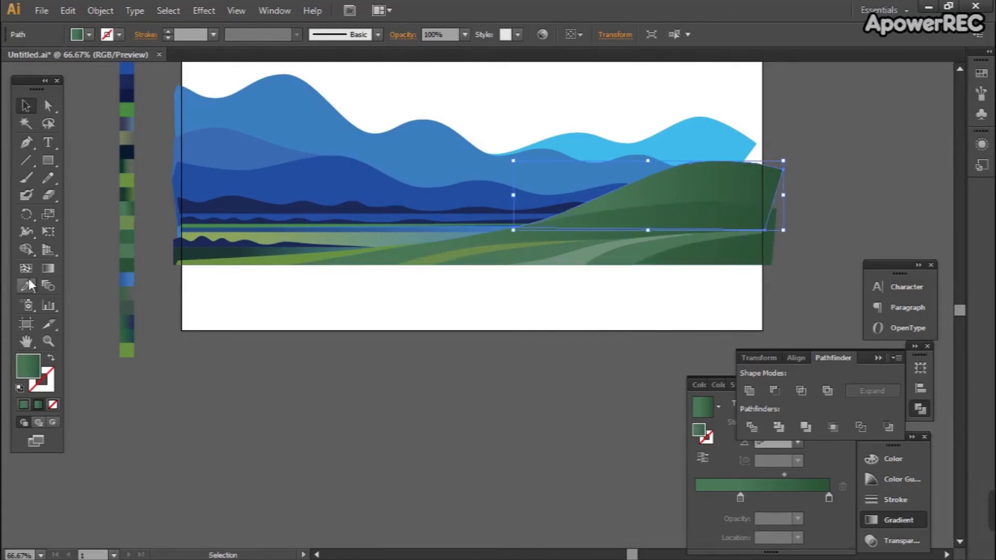
Fill the rear hill with the dark-to-light green gradient swatch and reverse the gradient so the light green faces the mountains
left_click(27, 285)
left_click(129, 201)
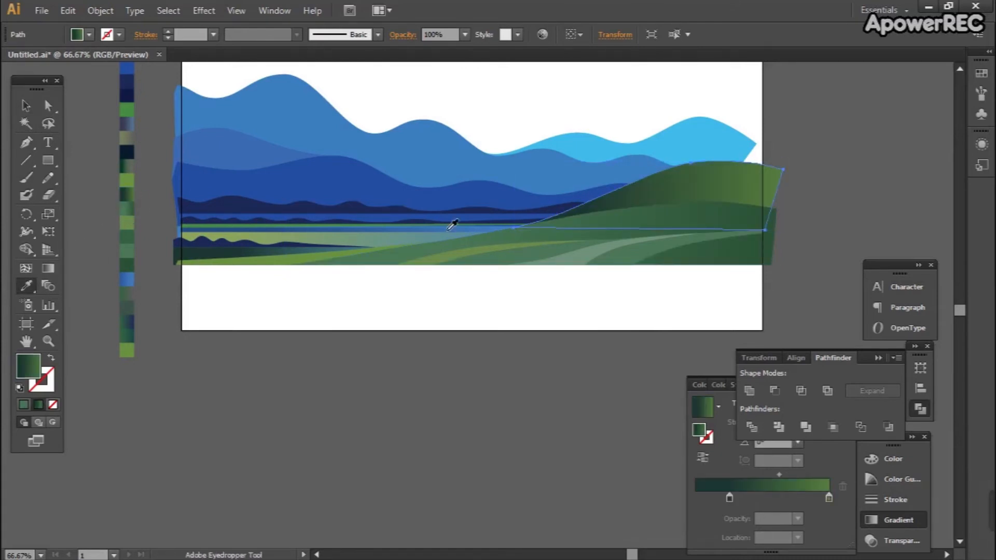
key("g")
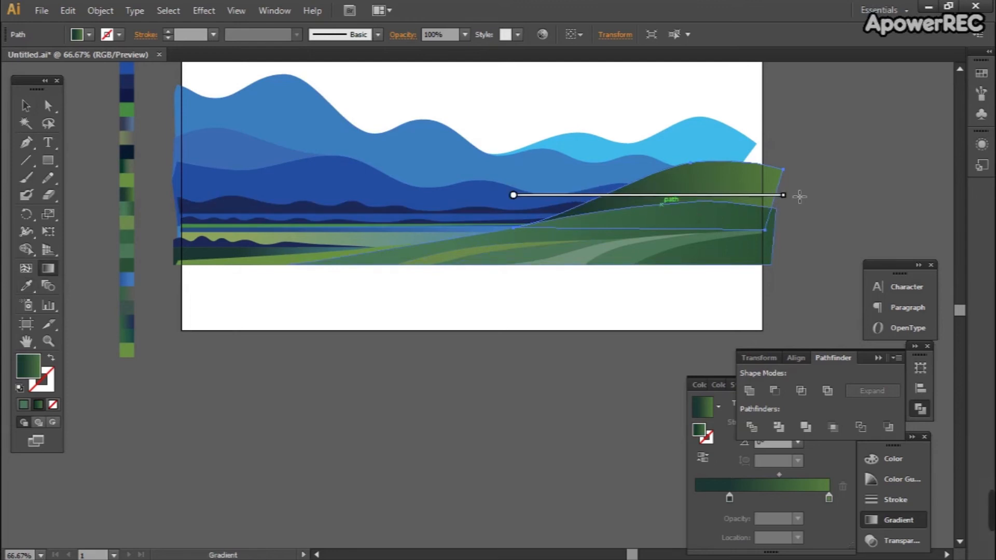
left_click_drag(787, 185, 572, 185)
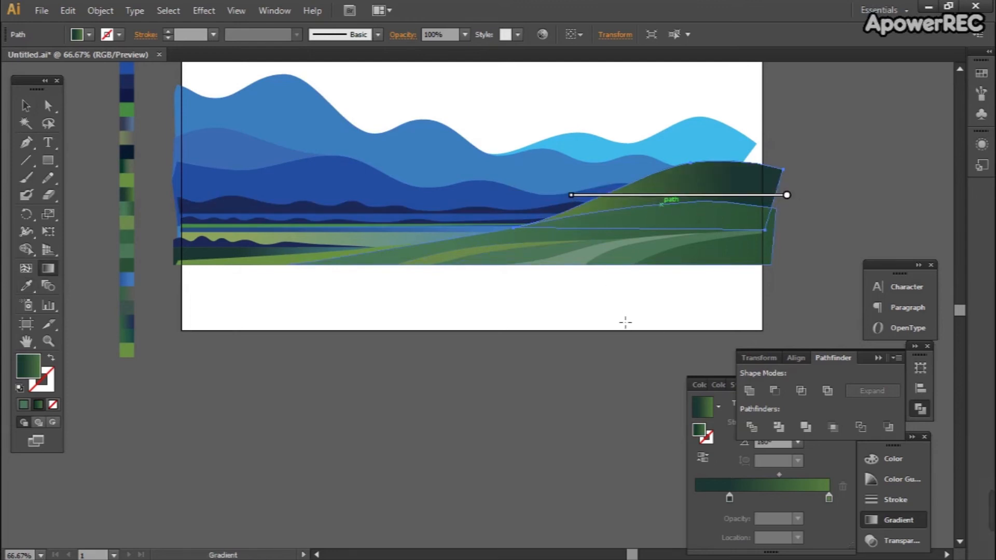
Change the rear hill's gradient to radial and rework its position and spread so the dark green centre lies beneath the hill
key("a")
scroll(640, 242, "up", 3)
left_click(528, 228)
left_click_drag(528, 228, 568, 205)
scroll(572, 225, "right", 5)
key("minus")
left_click(568, 207)
key("s")
key("a")
left_click_drag(342, 219, 507, 204)
left_click_drag(324, 232, 654, 198)
left_click(173, 254)
key("minus")
left_click(172, 253)
key("a")
left_click_drag(527, 192, 385, 207)
scroll(388, 220, "down", 2)
left_click(332, 275)
left_click(252, 236)
left_click(263, 237)
scroll(426, 234, "up", 4)
left_click_drag(467, 215, 474, 191)
left_click_drag(311, 259, 598, 201)
scroll(598, 201, "down", 2)
left_click(457, 276)
left_click_drag(277, 211, 362, 216)
scroll(692, 178, "up", 2)
left_click_drag(590, 184, 577, 201)
scroll(652, 181, "down", 1)
left_click(425, 348)
scroll(347, 283, "down", 2)
scroll(456, 247, "up", 4)
left_click(593, 189)
scroll(593, 190, "down", 3)
left_click(519, 218)
left_click_drag(305, 320, 275, 325)
left_click(436, 304)
left_click_drag(667, 203, 671, 203)
left_click_drag(374, 271, 531, 275)
left_click_drag(483, 253, 396, 239)
scroll(425, 282, "up", 3)
left_click_drag(441, 205, 503, 198)
left_click(245, 216)
left_click_drag(457, 176, 555, 162)
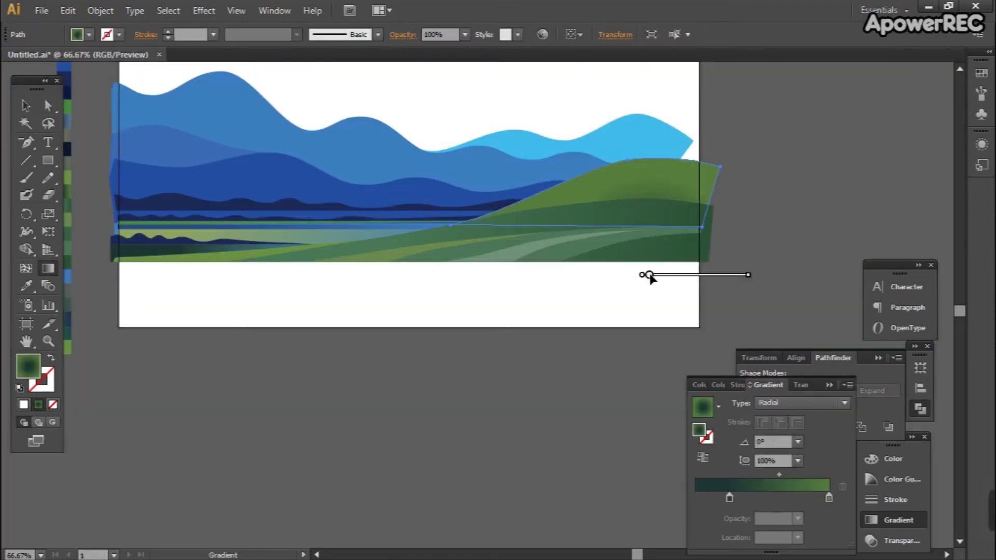
Lower the radial gradient's centre beneath the rear hill, widen its spread, and place the stops at 51.08% and 83.33%
left_click_drag(645, 275, 645, 258)
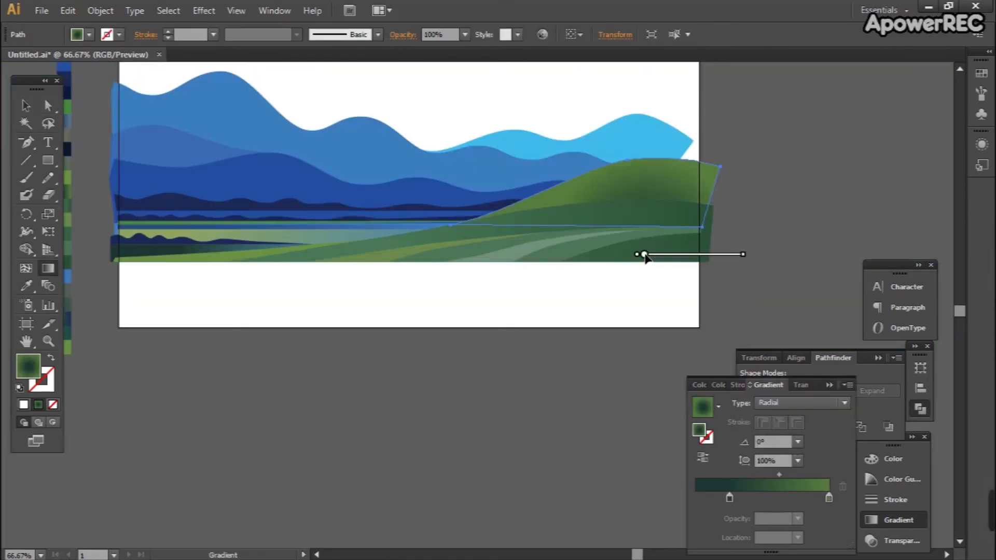
left_click_drag(743, 254, 798, 254)
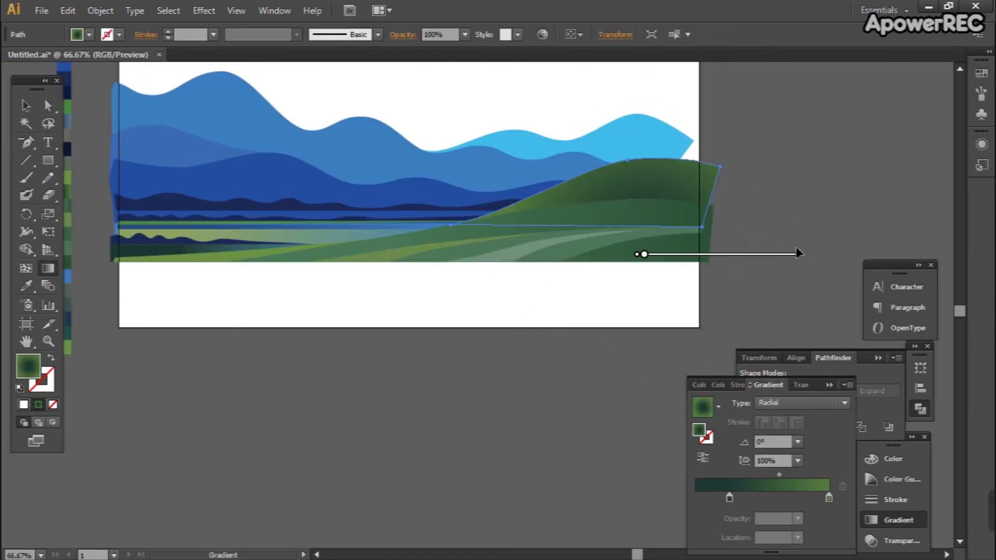
left_click_drag(730, 499, 764, 498)
left_click_drag(798, 254, 896, 254)
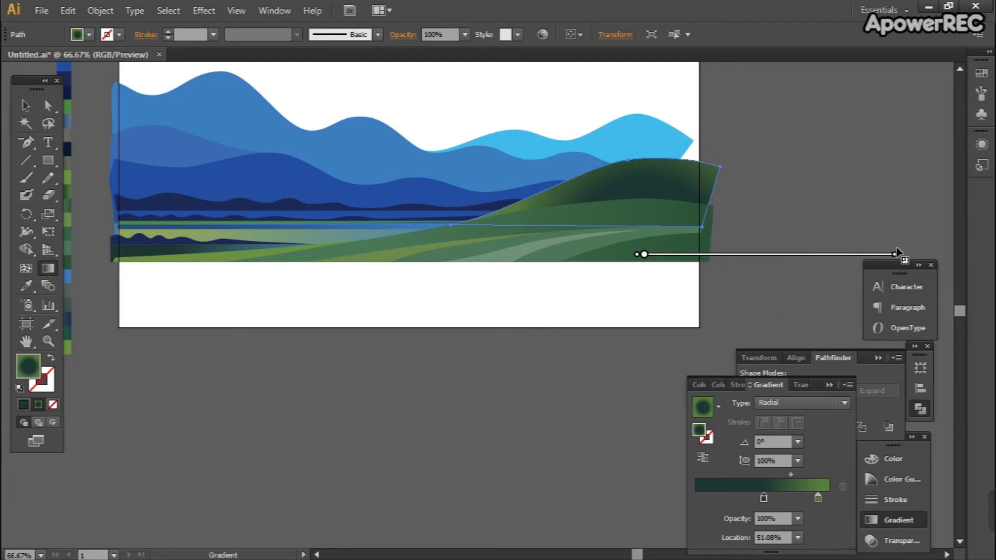
left_click_drag(646, 258, 645, 342)
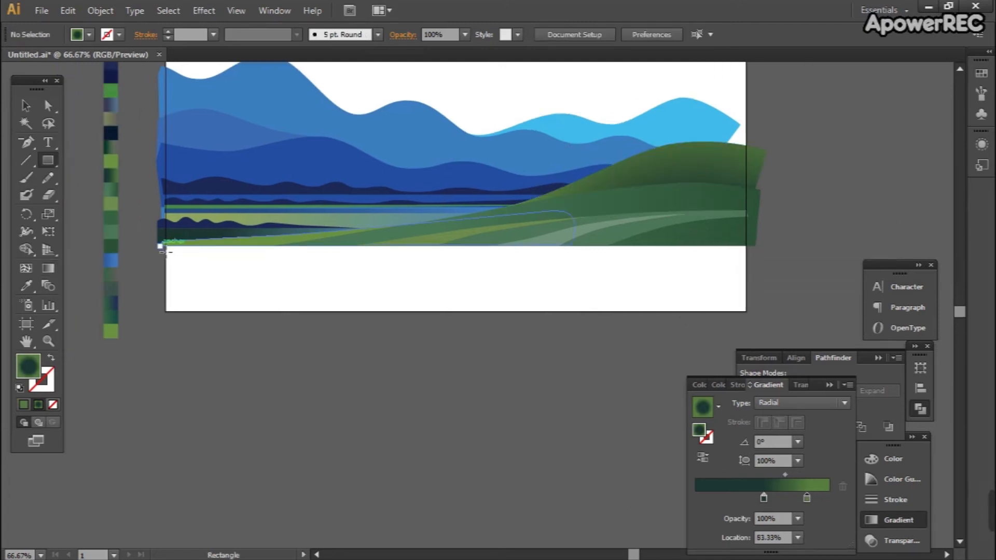
Draw a water rectangle below the hills across the artboard and fill it with the blue gradient swatch running vertically
left_click_drag(161, 246, 755, 322)
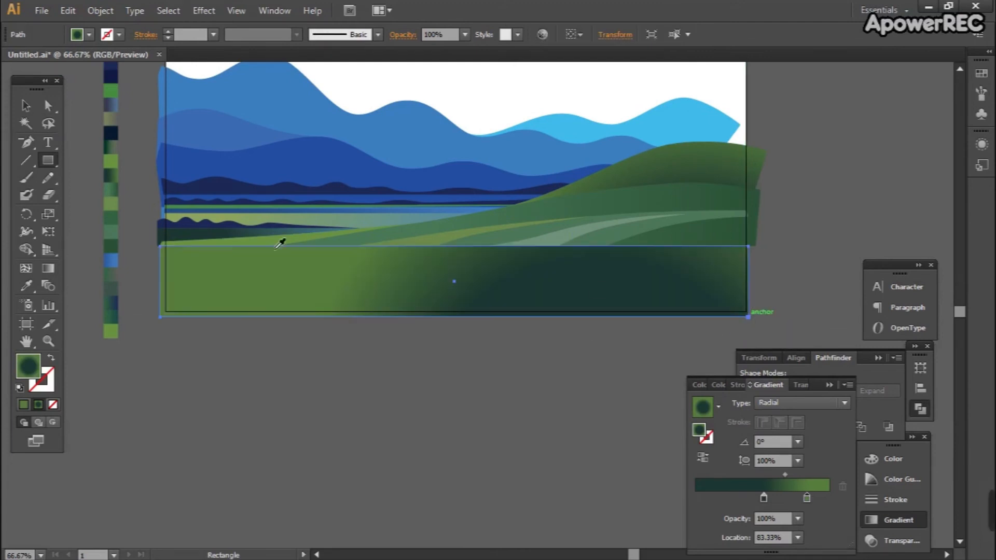
key("i")
left_click(111, 260)
key("g")
left_click_drag(416, 245, 424, 322)
key("v")
left_click(470, 359)
Add a thin horizontal strip across the upper water and copy the hill stripe's white fill at 20% opacity onto it
scroll(469, 359, "up", 1)
key("m")
left_click_drag(156, 267, 761, 273)
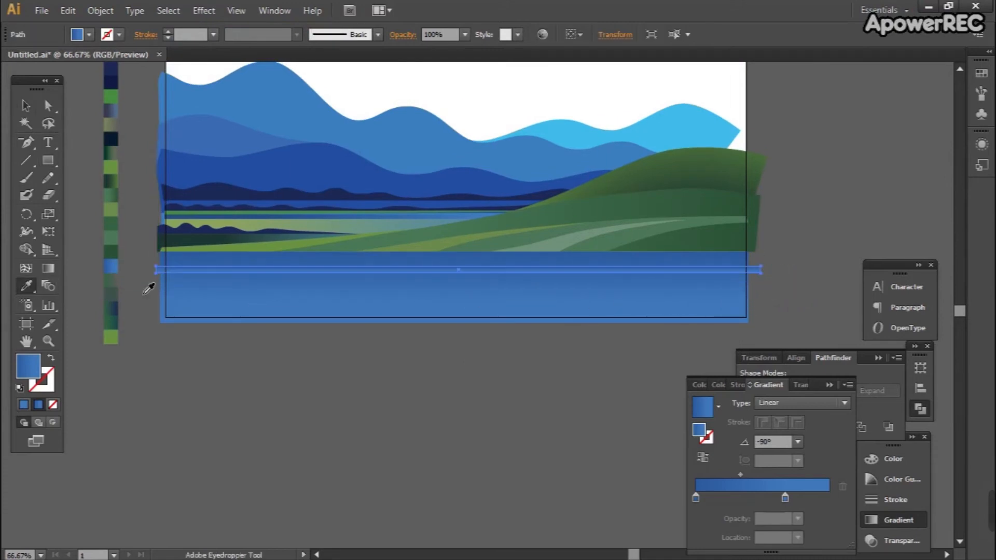
left_click(564, 250)
key("v")
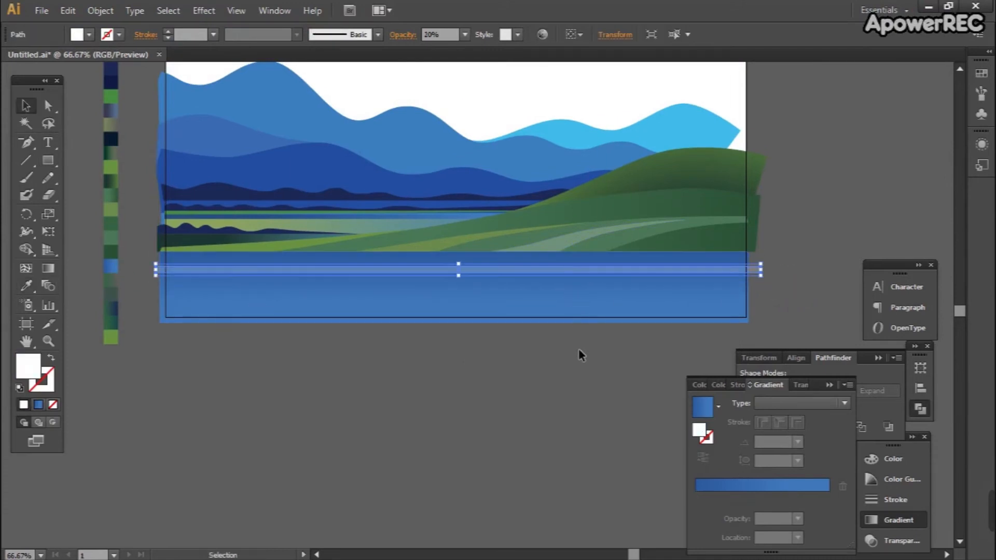
left_click(579, 351)
Draw a white ellipse below the artboard and intersect it with an overlapping copy to form a pointed lens shape
key("l")
mouse_move(339, 344)
left_mouse_down()
mouse_move(433, 407)
mouse_move(331, 392)
left_mouse_up()
left_click_drag(222, 362, 495, 399)
left_click(802, 392)
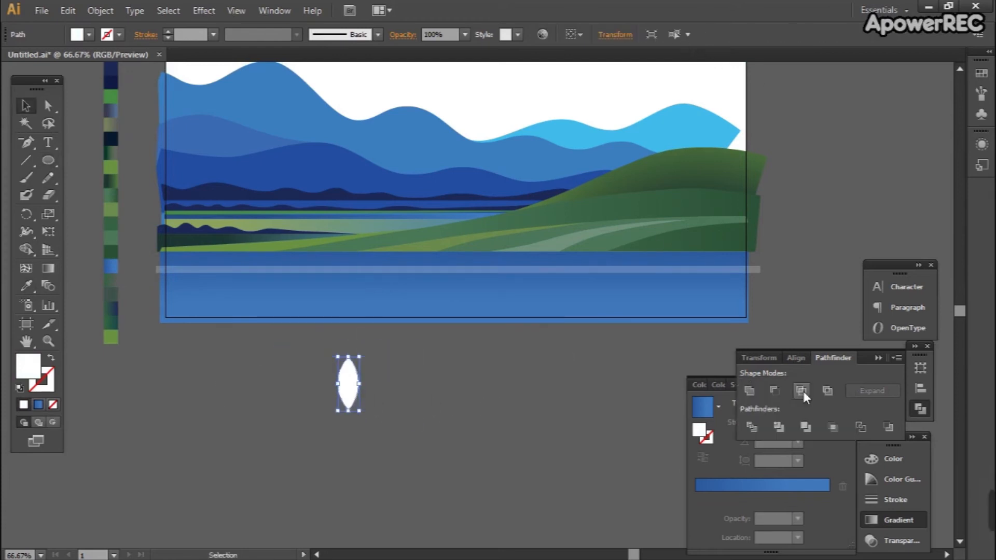
Turn the lens shape into a long, thin horizontal ripple and place it over the water
left_click_drag(372, 417, 516, 366)
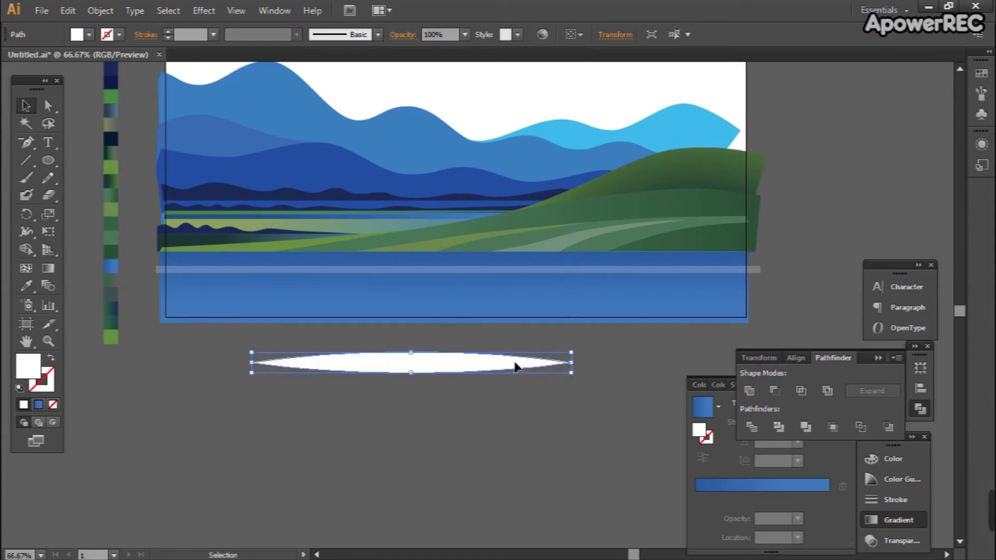
left_click_drag(572, 353, 377, 370)
left_click(358, 378)
scroll(188, 341, "up", 2)
left_click_drag(451, 412, 267, 271)
Give the ripple the translucent white appearance at 20% opacity and position ripples across the water
key("i")
left_click(341, 183)
key("v")
left_click_drag(679, 237, 729, 232)
left_click(631, 319)
left_click_drag(417, 262, 273, 265)
left_click(407, 353)
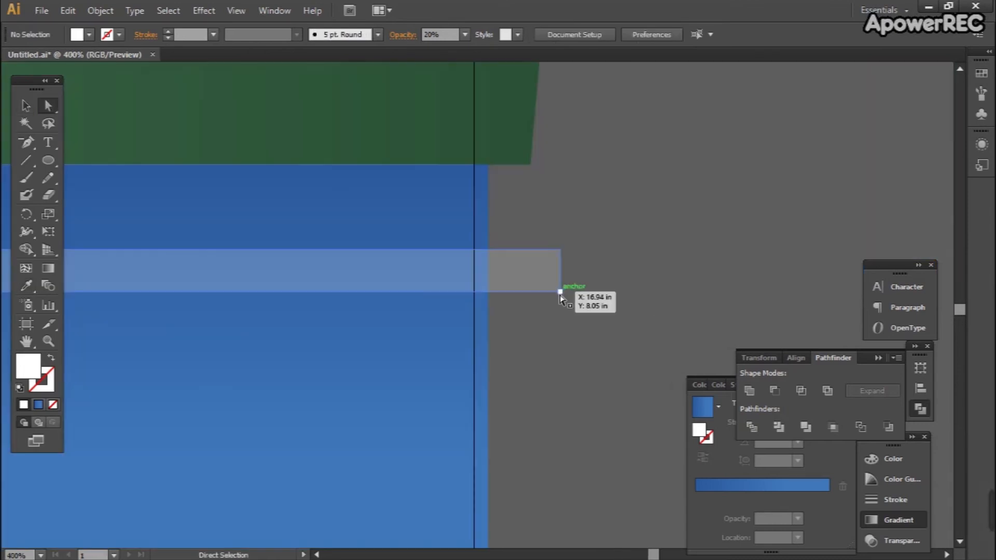
Narrow the pale strip's right end by moving its corner points inward, and reposition a ripple along the lower-left water
left_click_drag(562, 291, 521, 277)
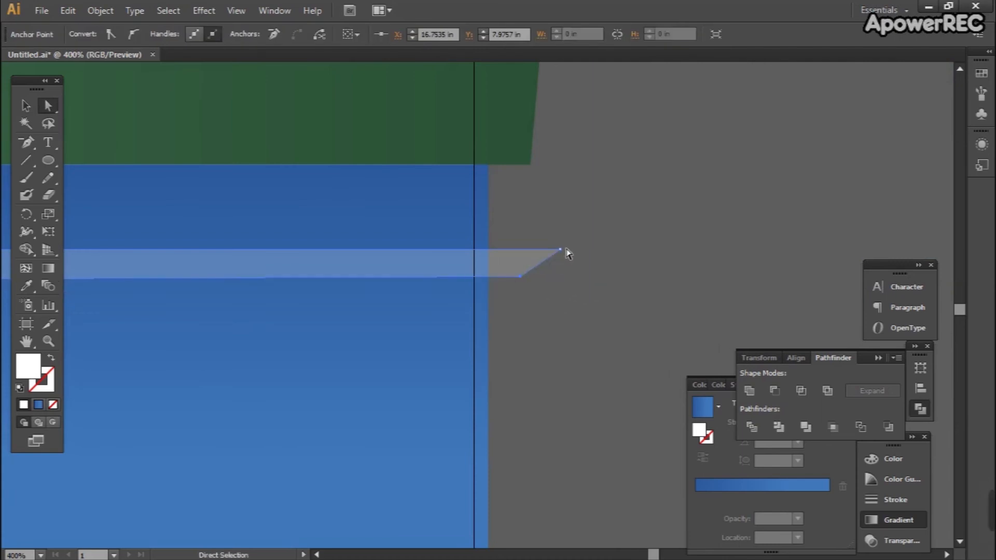
left_click_drag(560, 251, 521, 265)
left_click(588, 251)
scroll(618, 274, "down", 6)
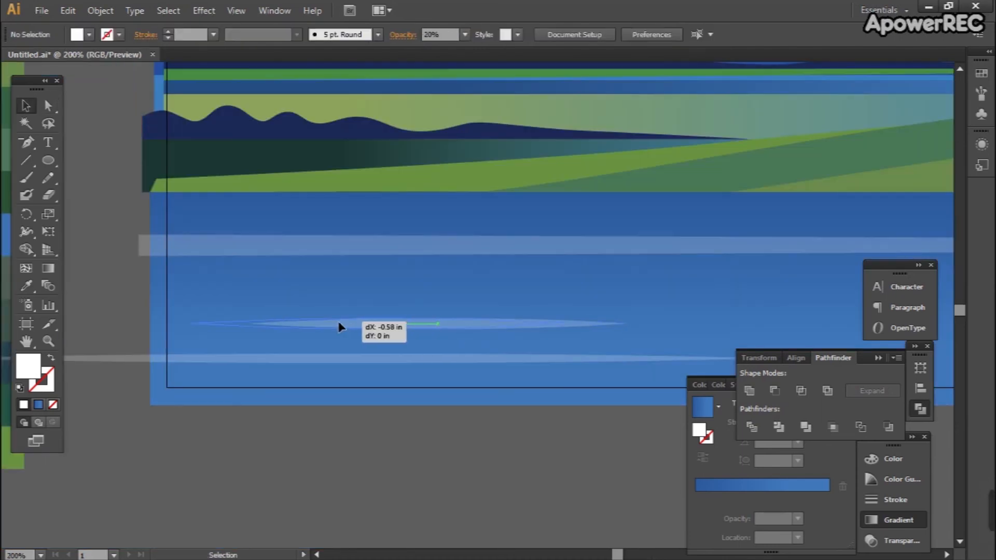
left_click_drag(338, 326, 350, 371)
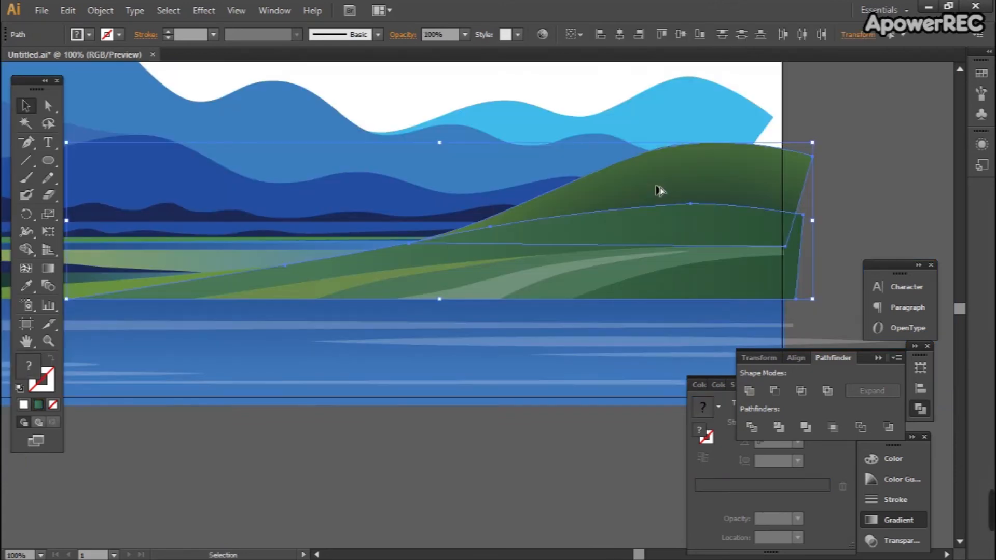
Duplicate the two green hills, unite the copies, and flip the shape vertically over the water as a reflection
key("ctrl+v")
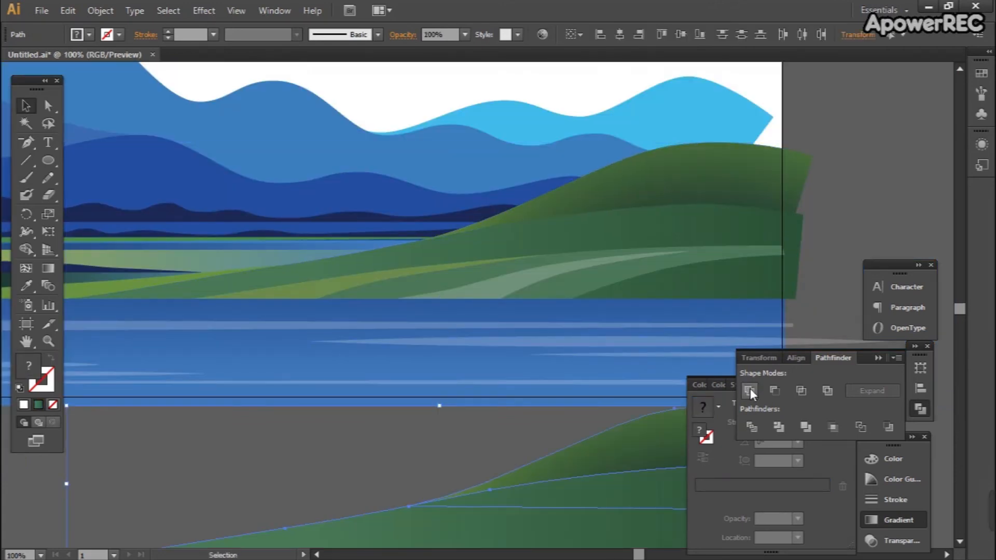
left_click_drag(569, 416, 532, 285)
left_click_drag(405, 270, 431, 496)
left_click_drag(460, 433, 507, 231)
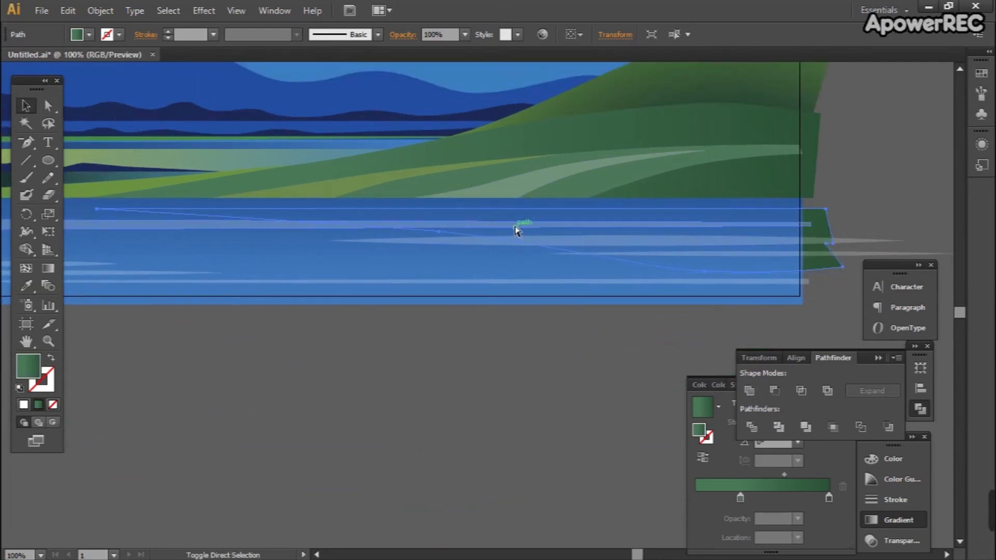
Bring the hill reflection to the front and align its straight edge with the base of the hills
key("ctrl+shift+]")
left_click_drag(282, 231, 416, 260)
scroll(272, 232, "up", 3)
scroll(272, 234, "up", 2)
left_click_drag(261, 246, 260, 183)
Colour the hill reflection solid dark green and set its opacity to 50%
left_click(412, 155, "shift")
left_click(414, 156)
left_click(599, 35)
scroll(358, 150, "down", 7)
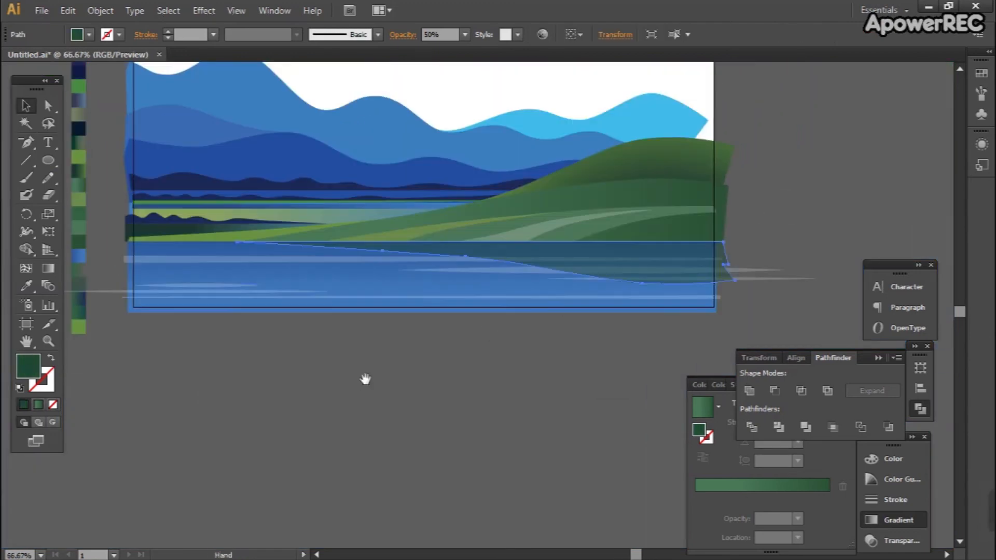
Stretch the hill reflection downward to about 1.38 in tall
scroll(595, 273, "up", 1)
left_click_drag(179, 267, 178, 282)
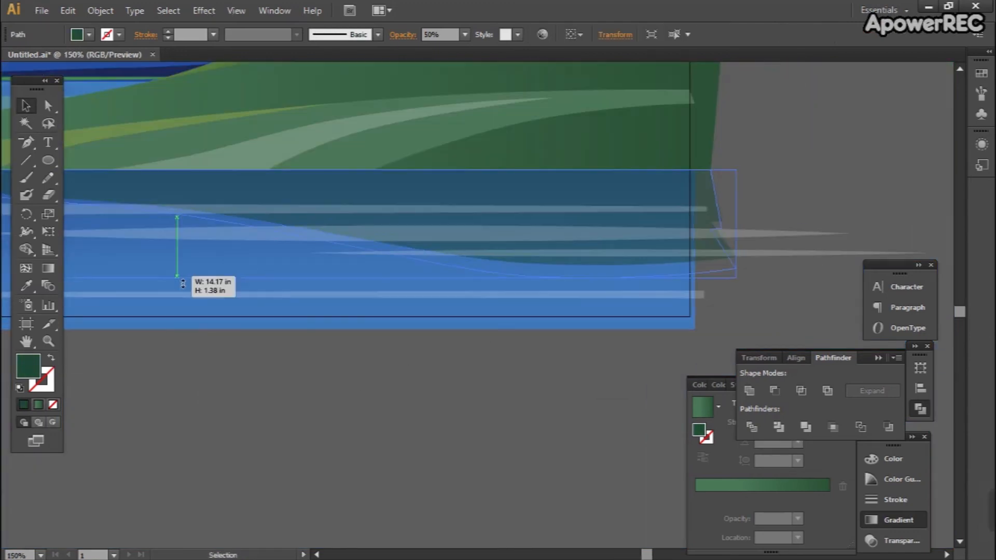
scroll(597, 278, "down", 2)
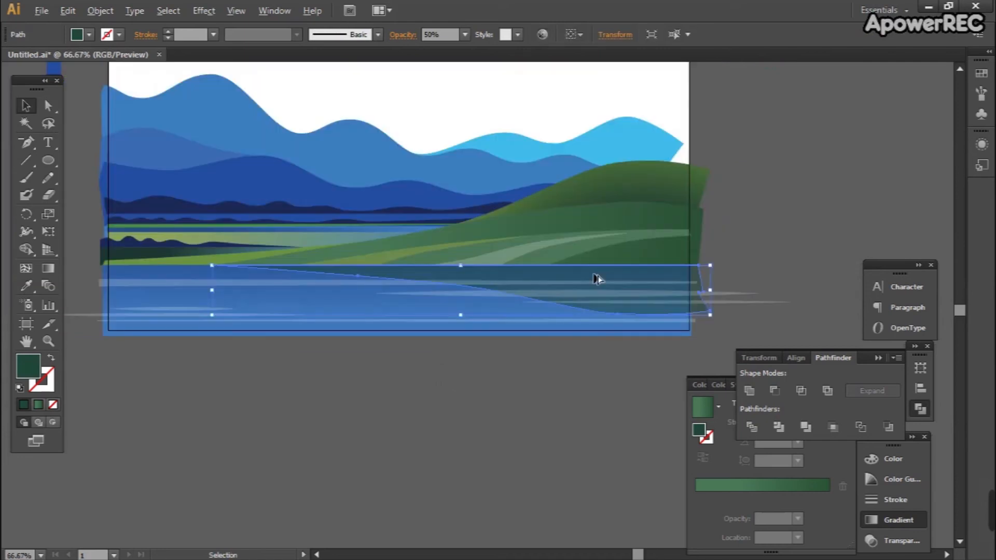
Fill the reflection with the green-to-transparent gradient swatch and run it vertically so it fades downward from the shoreline
left_click_drag(381, 351, 502, 367)
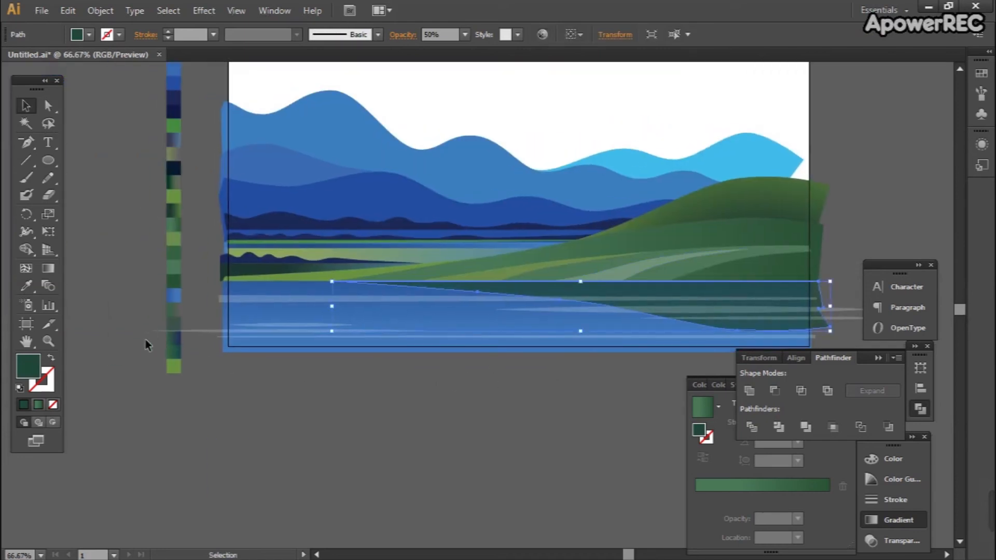
left_click(27, 287)
left_click(175, 316)
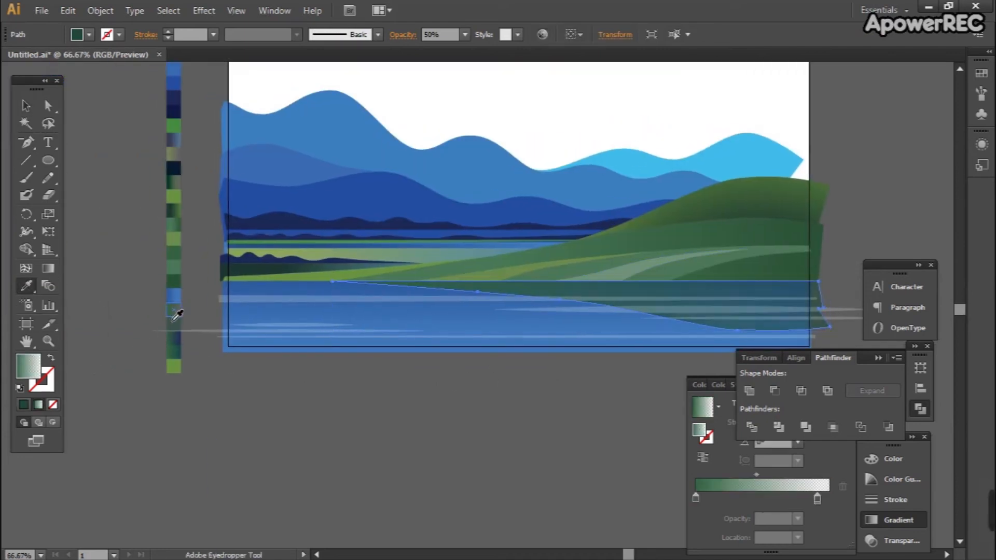
key("g")
scroll(672, 284, "up", 2)
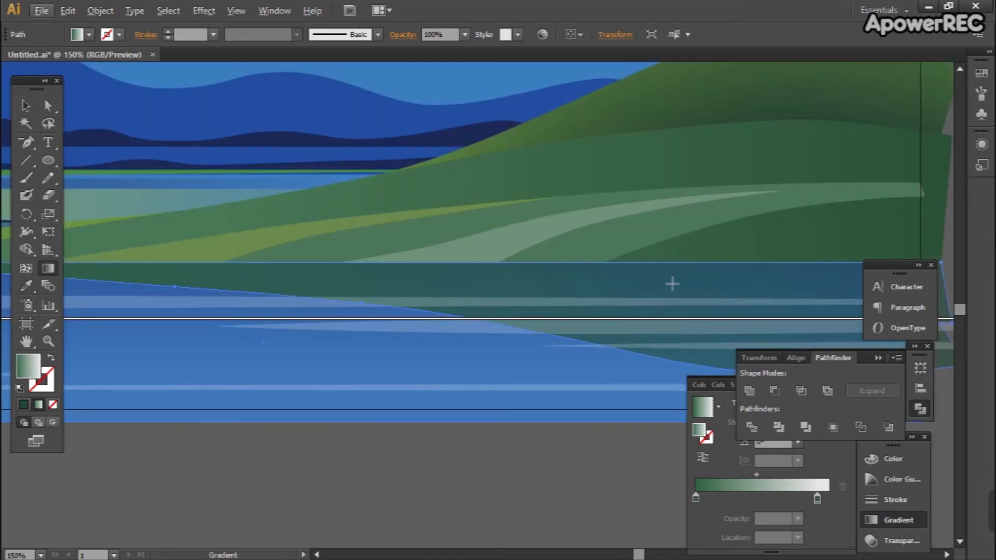
left_click_drag(668, 264, 667, 297)
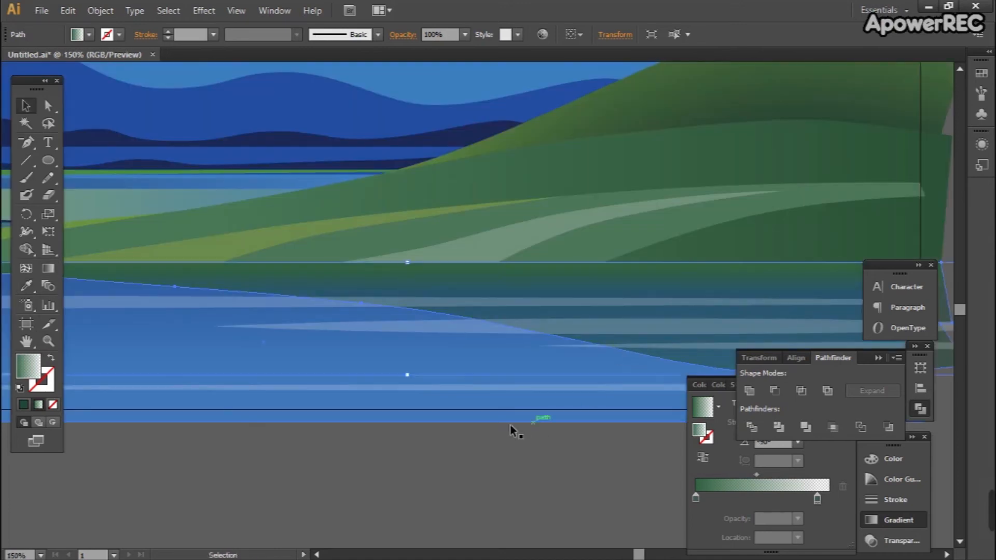
Lower the light blue mountain's right peak and tuck its right end behind the green hill
left_click(290, 249)
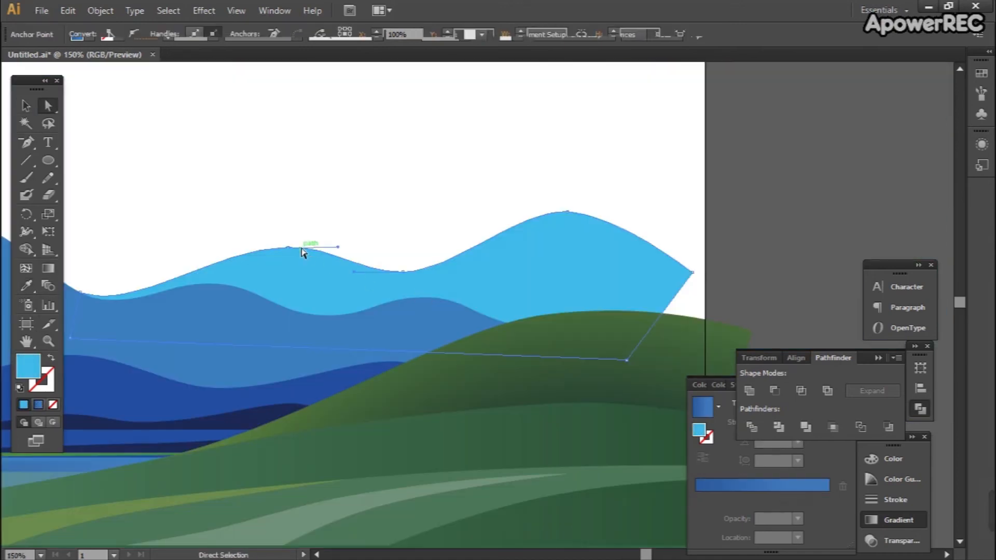
left_click_drag(290, 256, 364, 262)
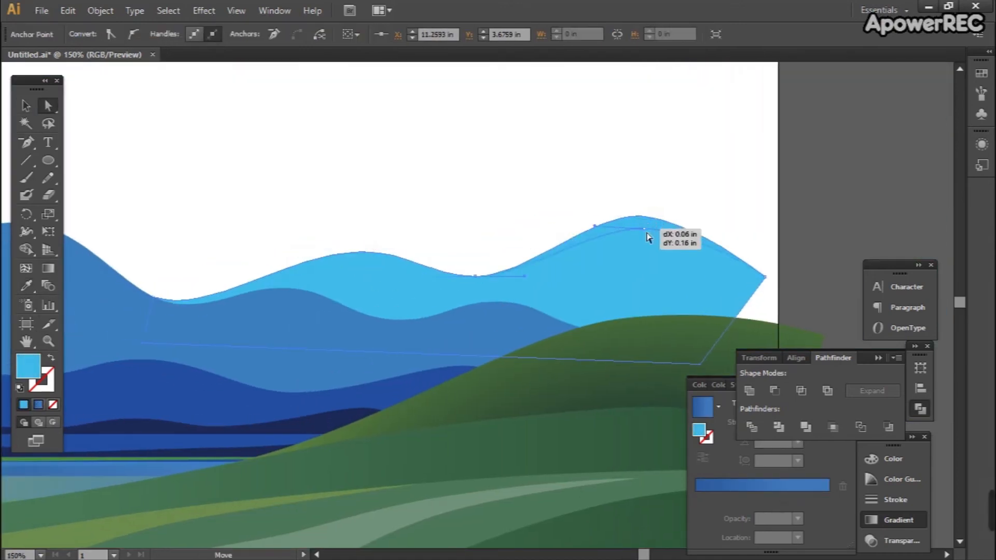
left_click_drag(647, 237, 633, 314)
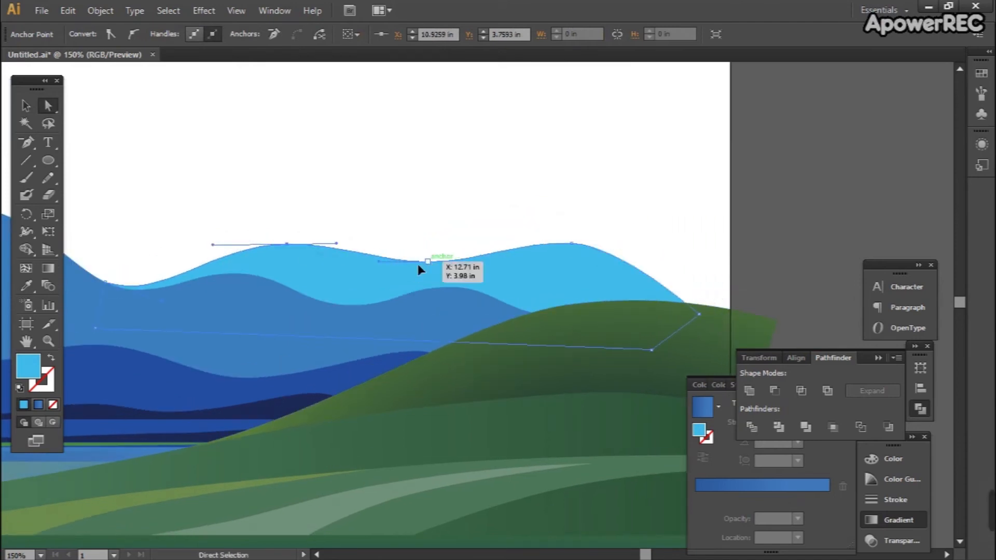
left_click(572, 243)
left_click_drag(576, 249, 629, 247)
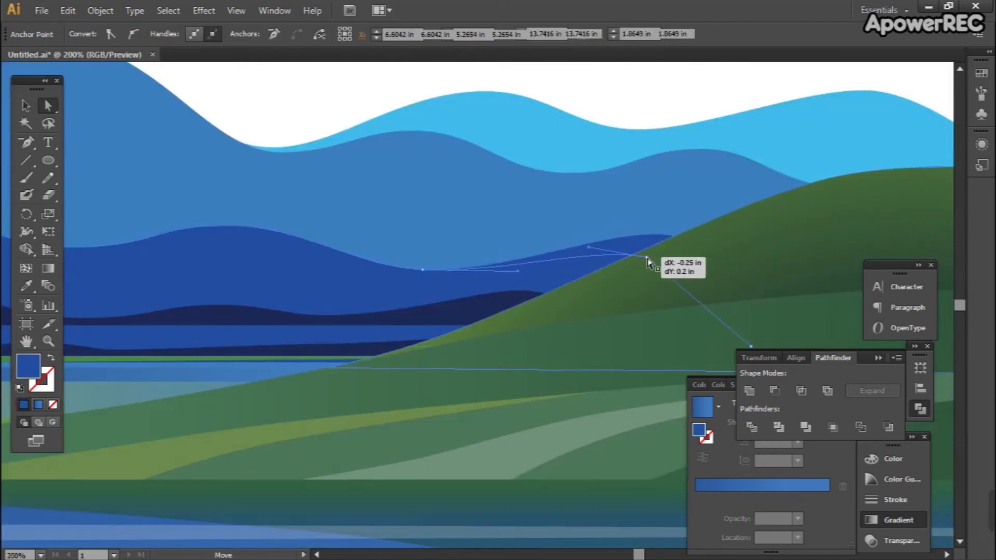
Flatten the right side of the royal blue ridge and reshape the crests of the navy ridge below it
left_click(423, 270)
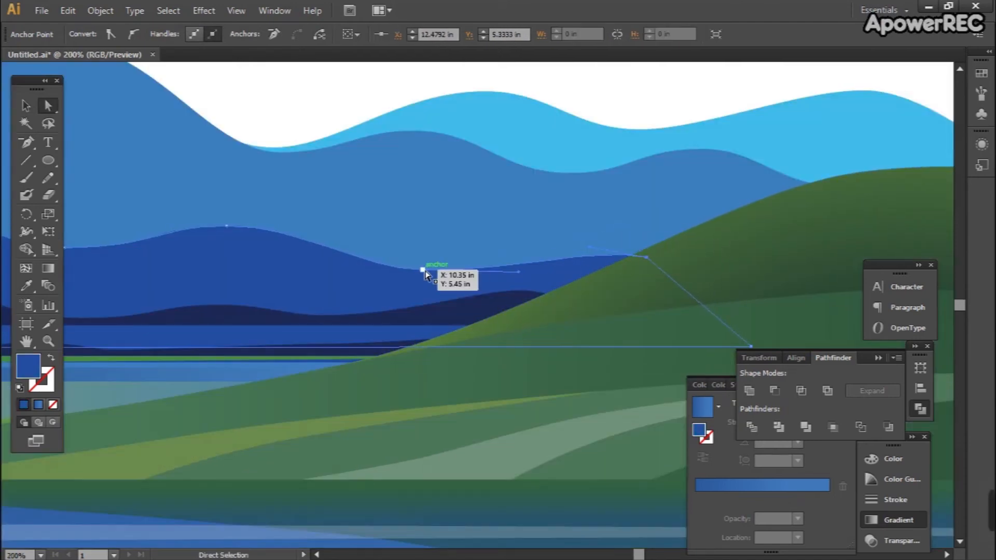
left_click(441, 309)
left_click_drag(514, 290, 458, 294)
left_click_drag(323, 315, 301, 314)
left_click(434, 292)
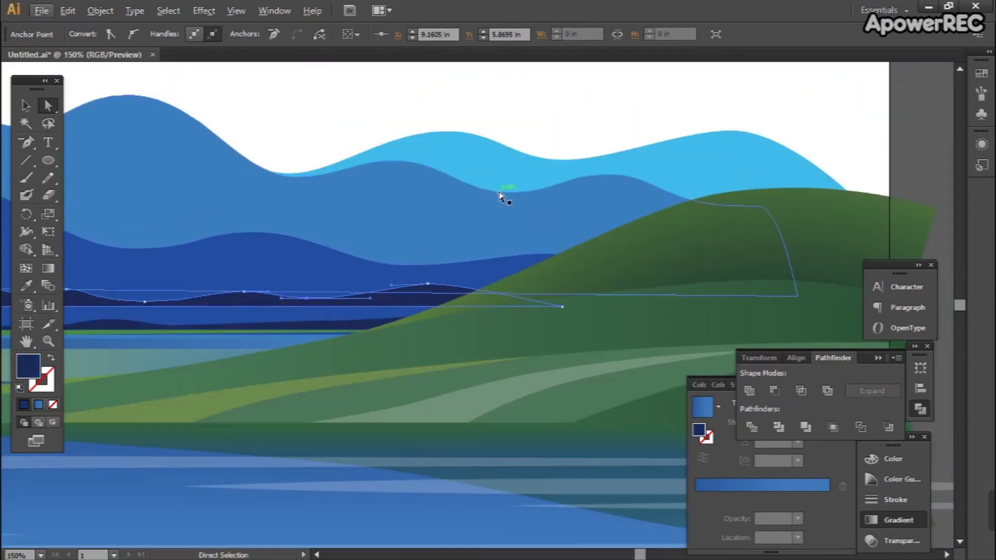
Lower the medium blue mountain's right valley, its neighbouring crests and the end point behind the green hill
left_click(514, 196)
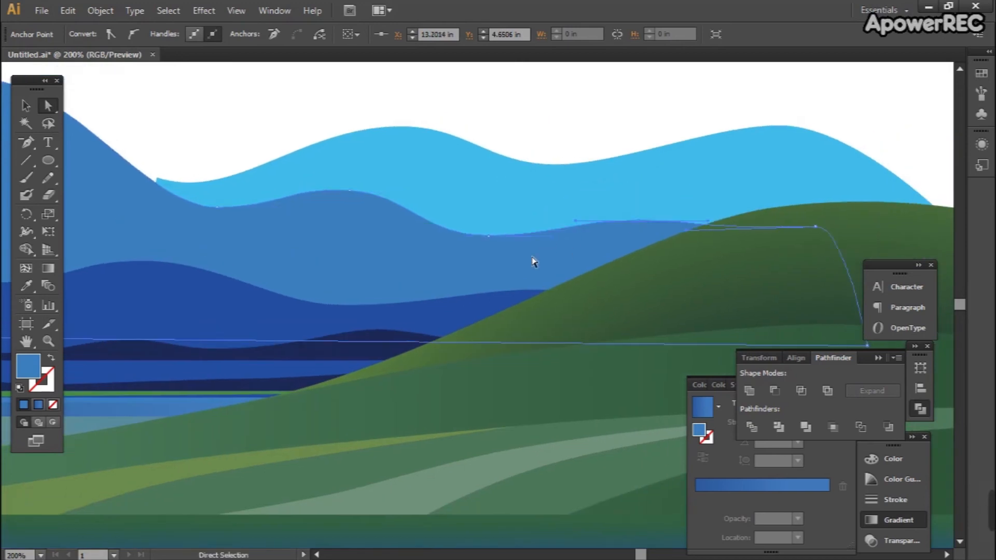
left_click_drag(497, 249, 507, 257)
left_click_drag(633, 223, 633, 228)
left_click_drag(816, 227, 817, 244)
left_click_drag(350, 191, 350, 197)
Tuck the light blue mountain's left end behind the medium blue one, lower its left crest, and refine the adjoining medium blue valley
left_click_drag(157, 179, 165, 188)
left_click_drag(399, 126, 402, 151)
left_click(263, 210)
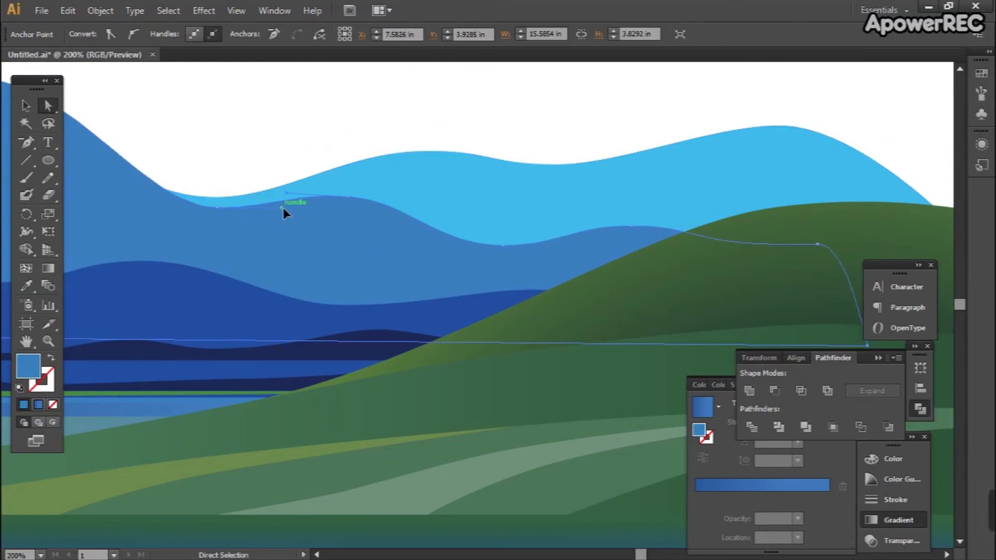
left_click(222, 209)
Lower the light blue mountain's valley, the crest beside it and the right peak above the green hill
left_click(577, 163)
left_click_drag(559, 165, 571, 187)
left_click_drag(672, 172, 487, 167)
left_click_drag(592, 124, 612, 153)
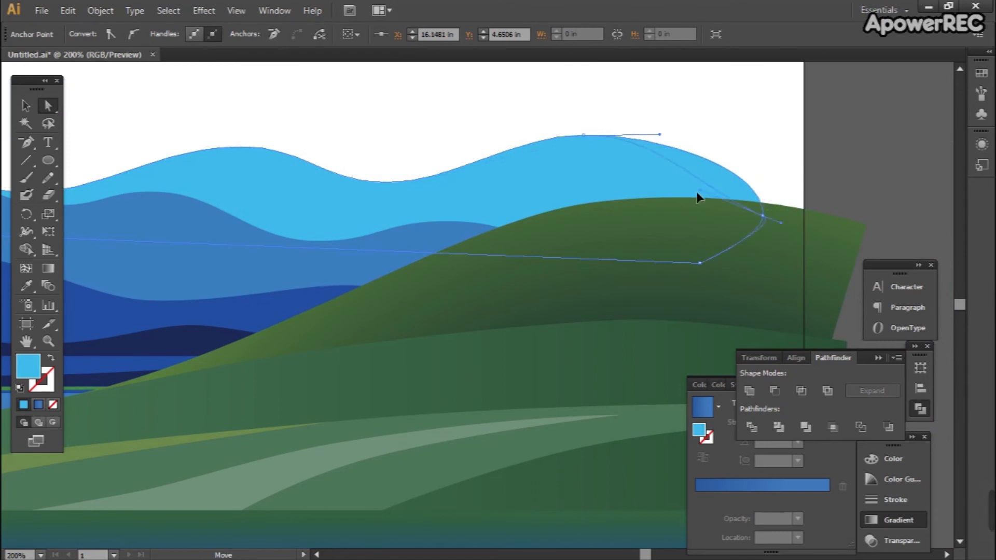
left_click_drag(239, 154, 239, 158)
left_click_drag(386, 182, 390, 186)
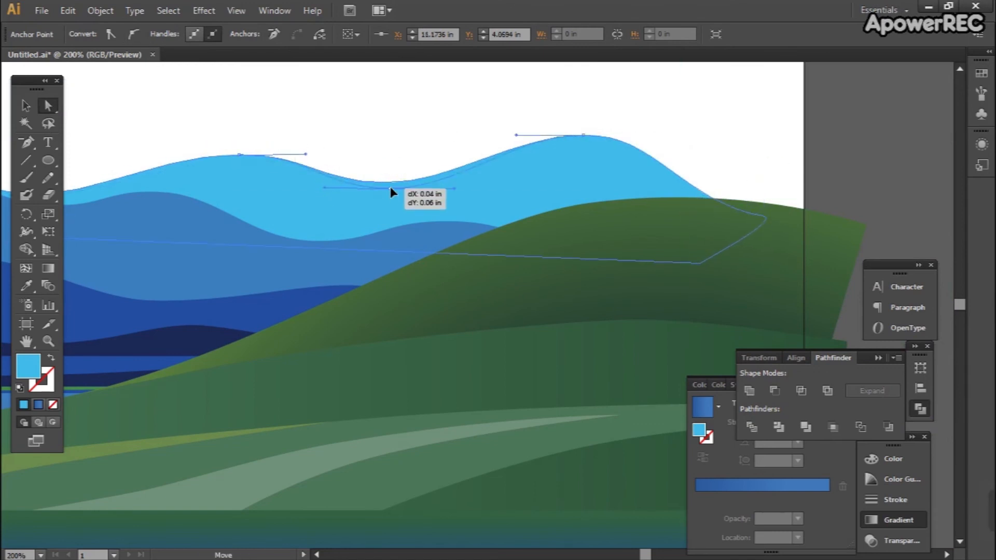
left_click_drag(578, 144, 565, 151)
Draw a sky rectangle across the upper artboard, send it to the back and run its blue gradient vertically, darkest at the top edge
key("ctrl+0")
key("m")
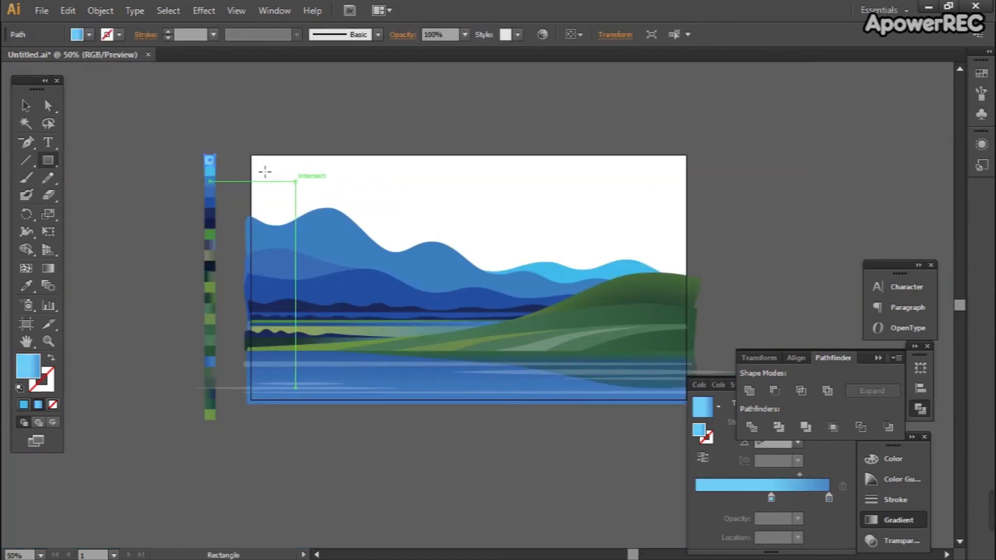
left_click_drag(246, 155, 688, 289)
key("ctrl+shift+bracketleft")
key("g")
left_click_drag(459, 151, 478, 282)
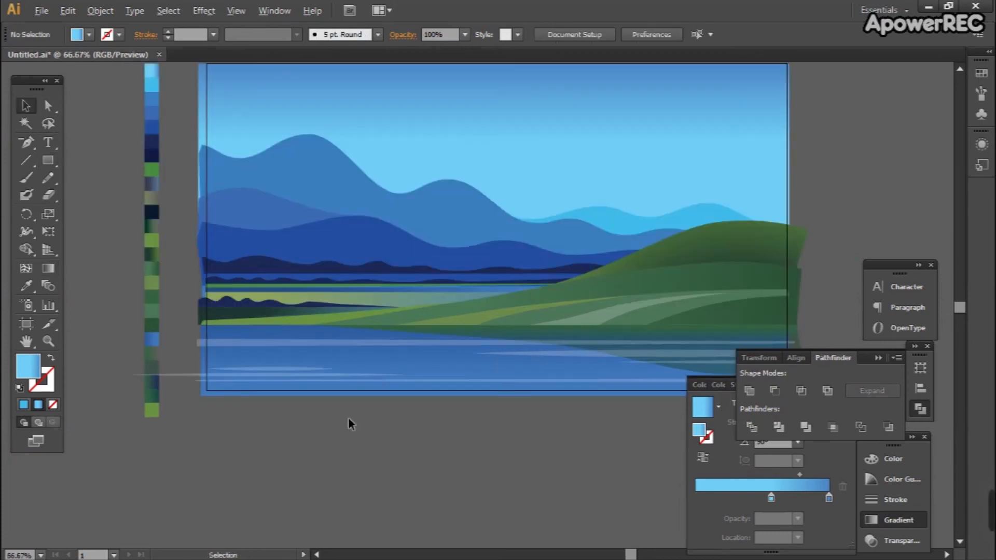
Draw a short, pointed green grass blade at the lower left edge of the water with the Pen tool
left_click_drag(343, 443, 333, 409)
scroll(214, 355, "up", 3)
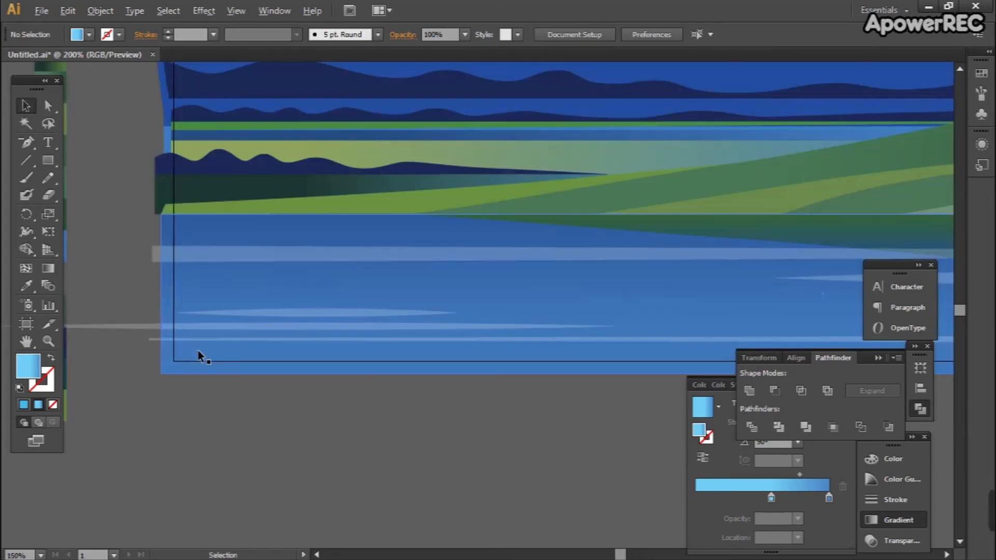
left_click_drag(367, 438, 366, 478)
key("p")
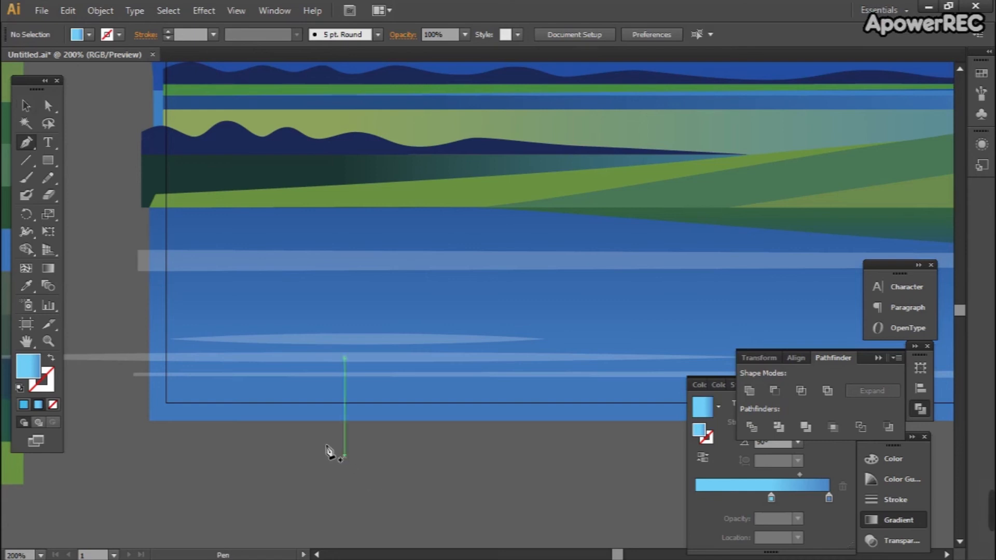
scroll(239, 382, "up", 1)
scroll(239, 382, "down", 1)
scroll(239, 382, "up", 1)
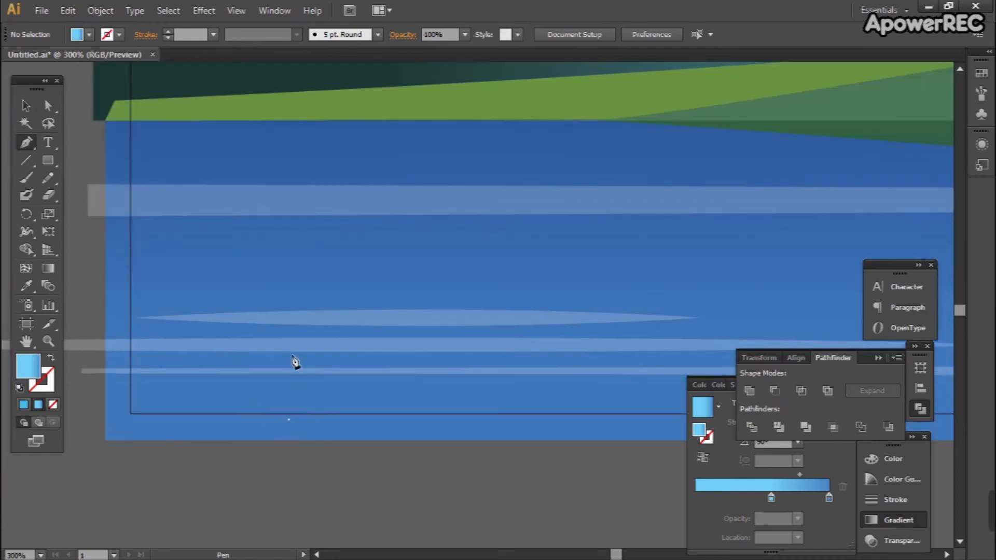
left_click(279, 300)
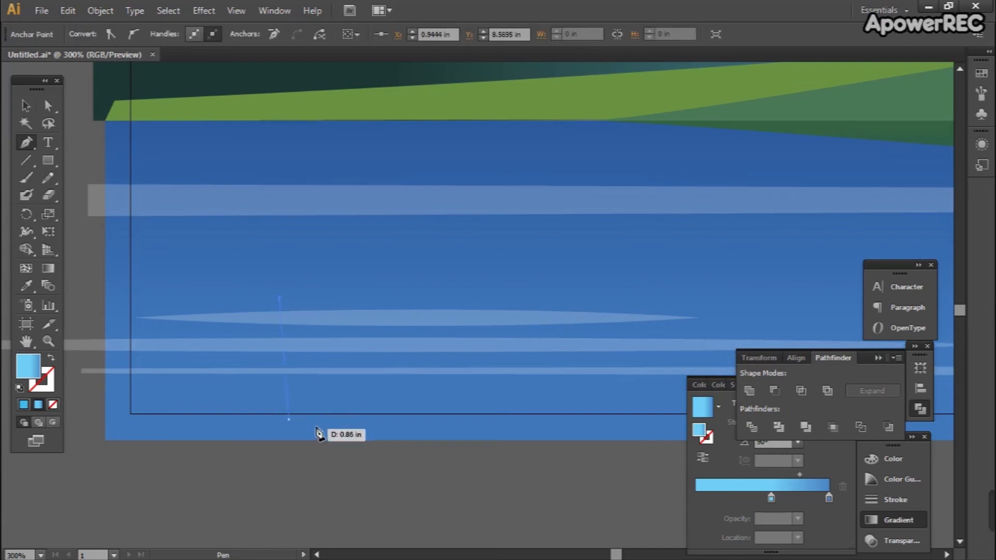
left_click(317, 418)
left_click(291, 420)
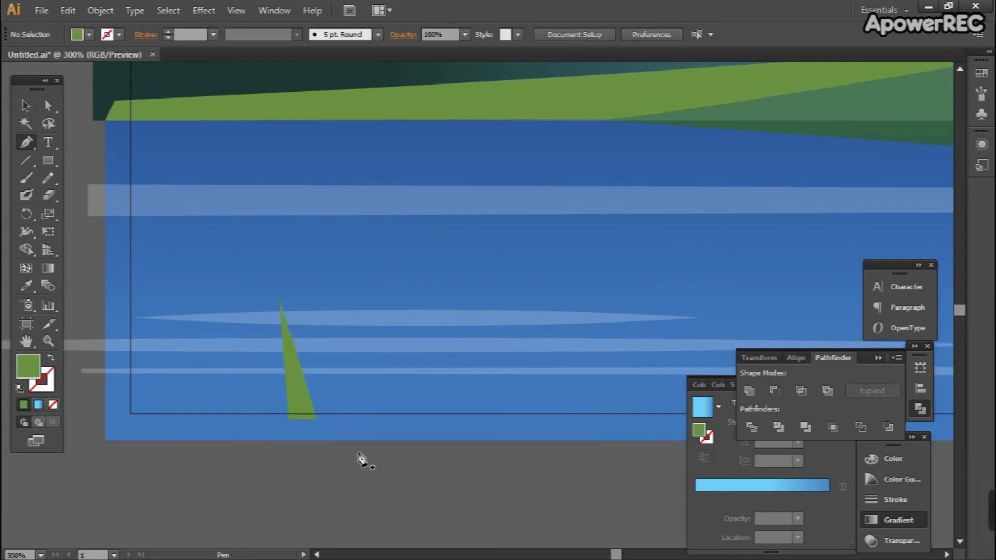
Draw a taller curved grass blade leaning left, just right of the short green one
left_click(324, 420)
left_click_drag(349, 449, 357, 507)
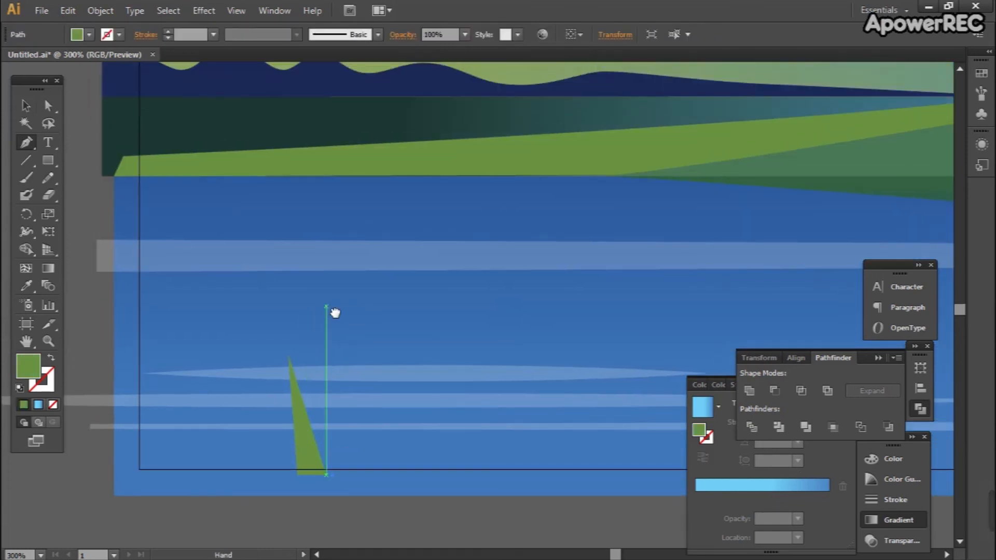
left_click_drag(331, 309, 341, 340)
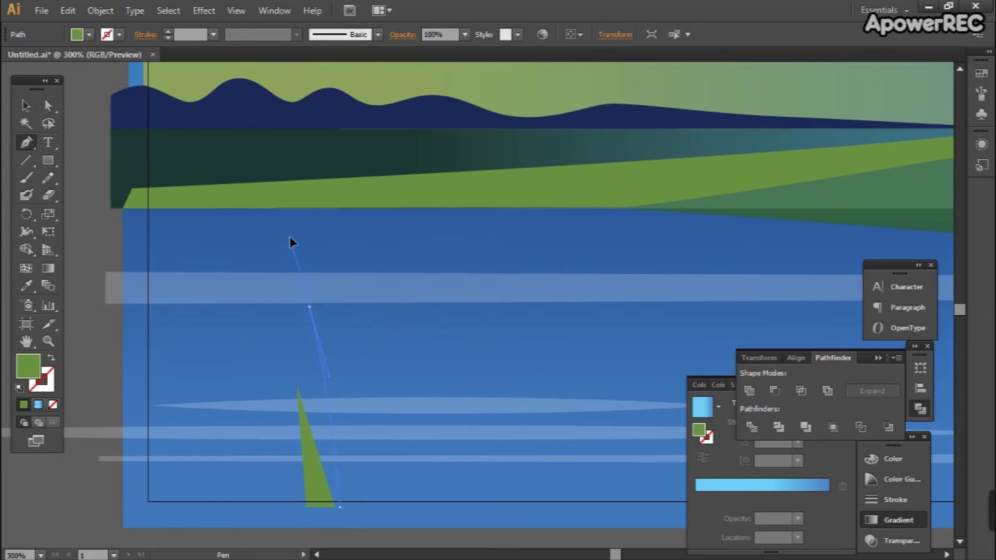
left_click(255, 215)
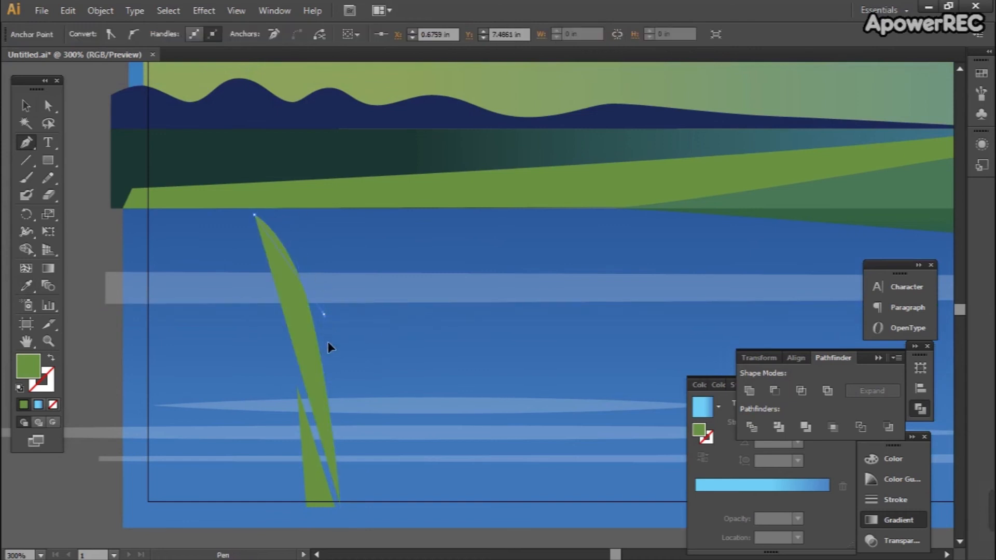
left_click_drag(340, 380, 345, 390)
left_click_drag(366, 436, 368, 385)
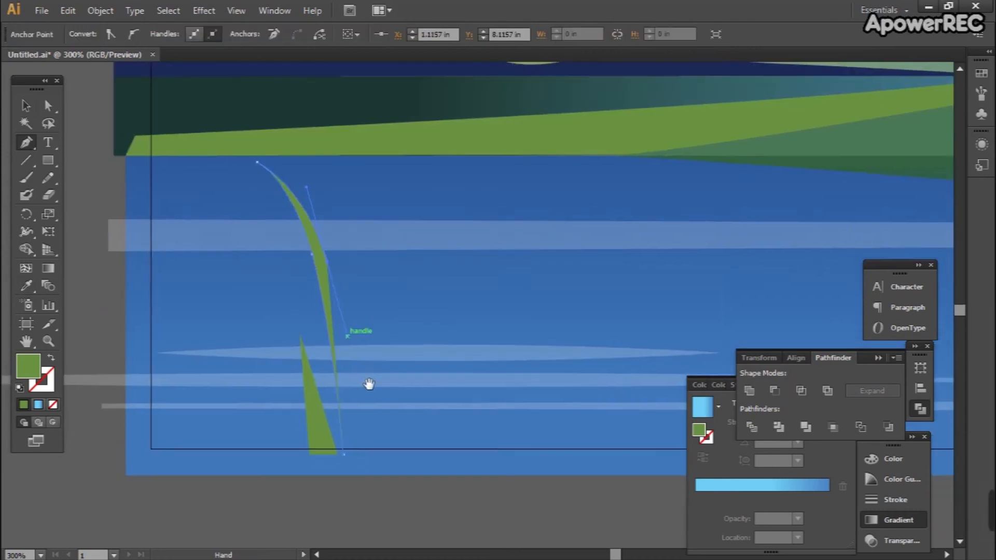
left_click(369, 455)
Fill the tall curved blade with the dark green-to-teal gradient from the colour strip beside the artboard
key("ctrl+minus")
key("ctrl+minus")
key("i")
left_click(201, 464)
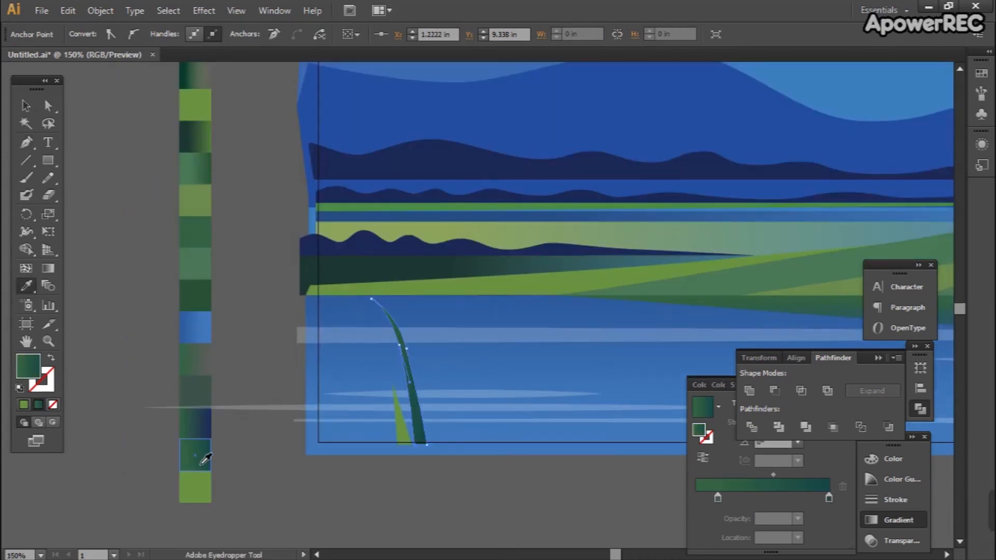
key("v")
left_click(363, 493)
Draw a second curved grass blade bending to the right, beside the tall left-leaning blade
key("p")
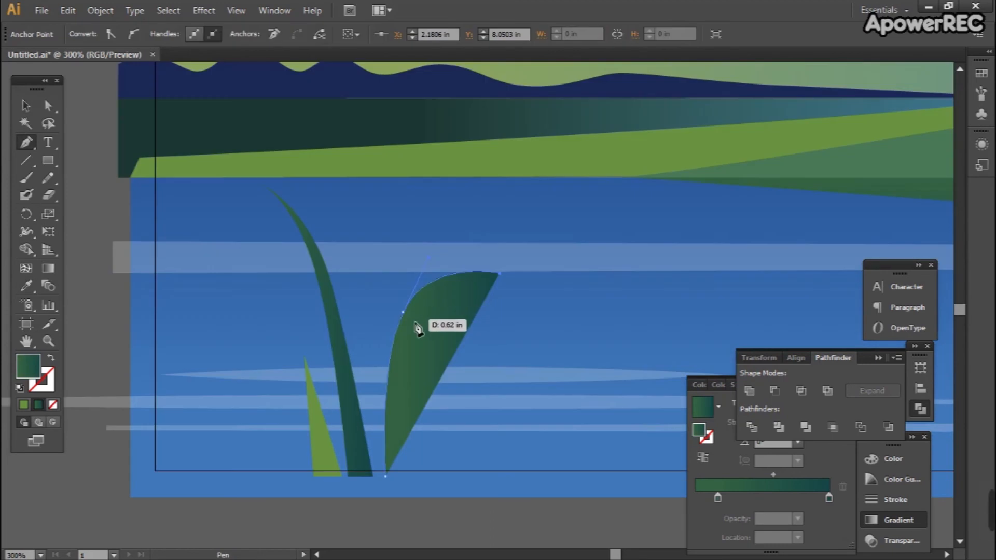
left_click_drag(418, 328, 404, 366)
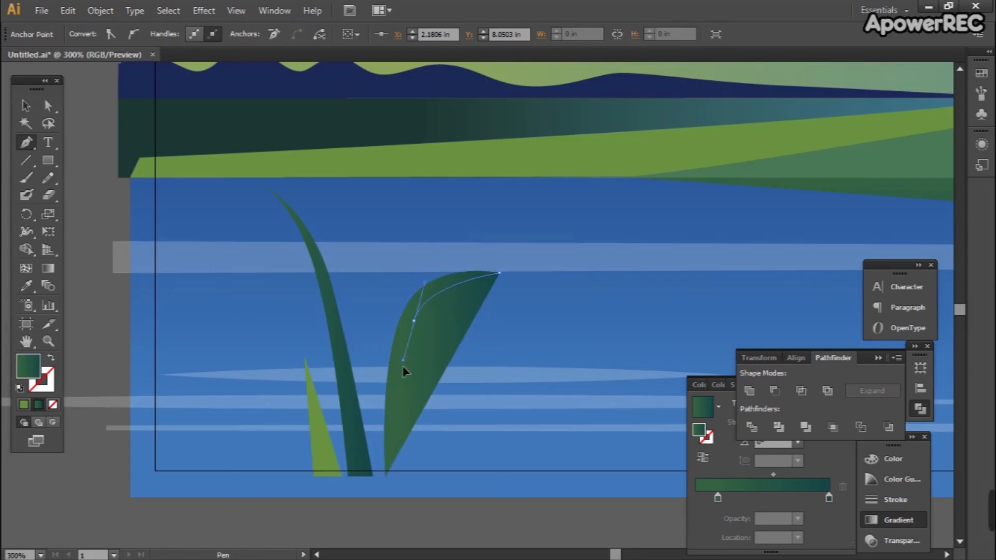
left_click_drag(386, 476, 401, 428)
left_click(401, 478)
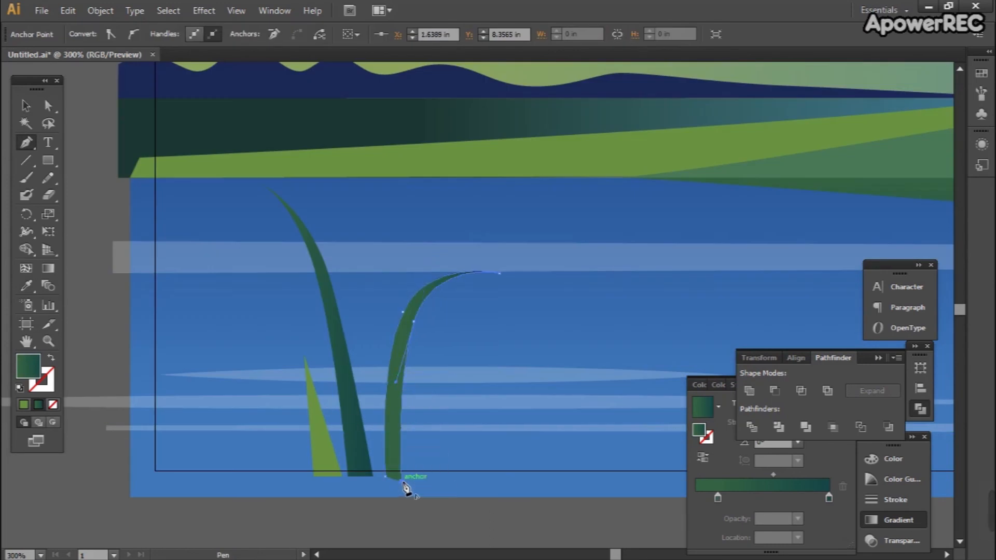
key("ctrl+minus")
key("ctrl+minus")
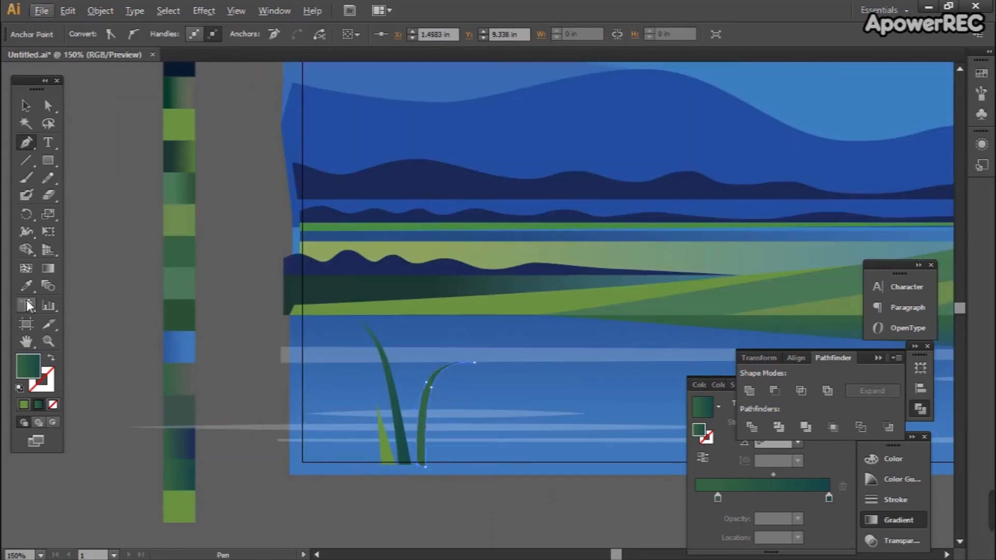
Fill the right-bending blade with the green-to-navy gradient, running vertically from green tip to navy base
left_click(187, 459)
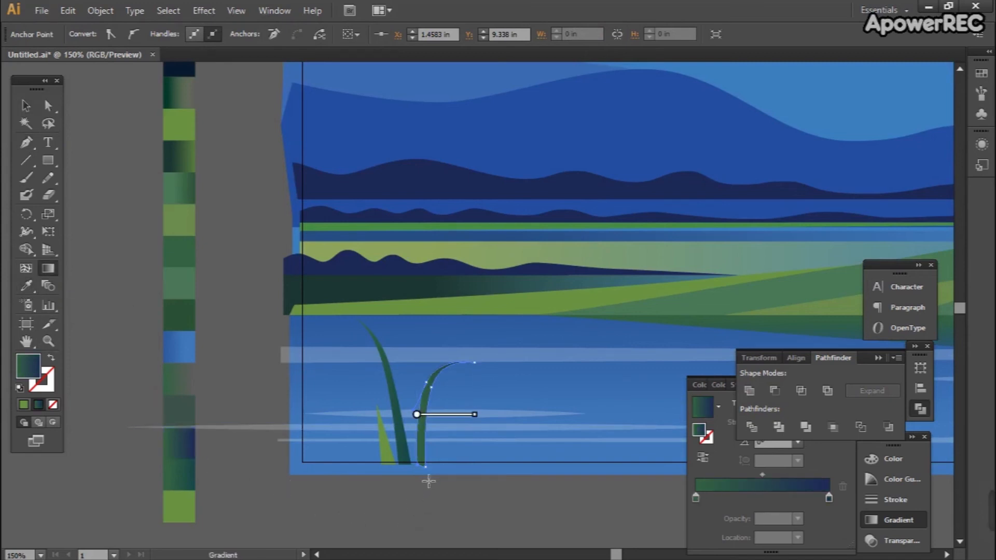
left_click_drag(446, 359, 445, 463)
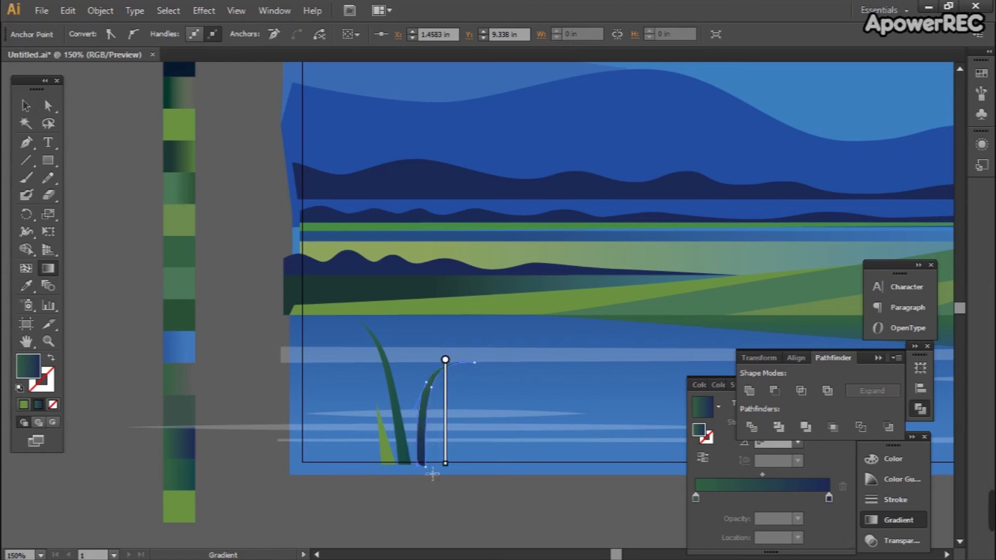
key("v")
left_click(323, 483)
key("ctrl+minus")
Duplicate the small green blade next to the mound, stretch the copy's tip higher and fill it with the green-to-navy gradient
left_click_drag(561, 482, 353, 475)
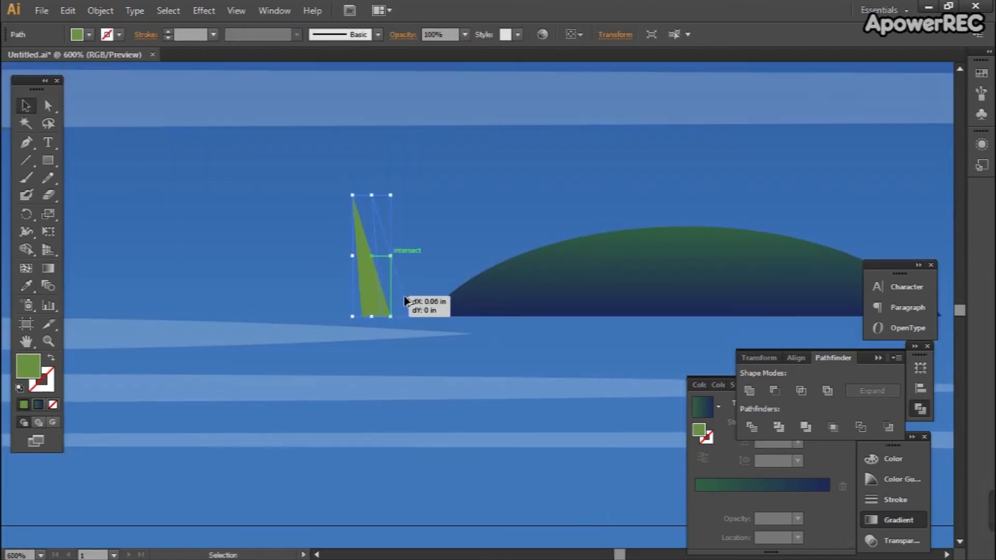
left_click_drag(391, 296, 416, 302)
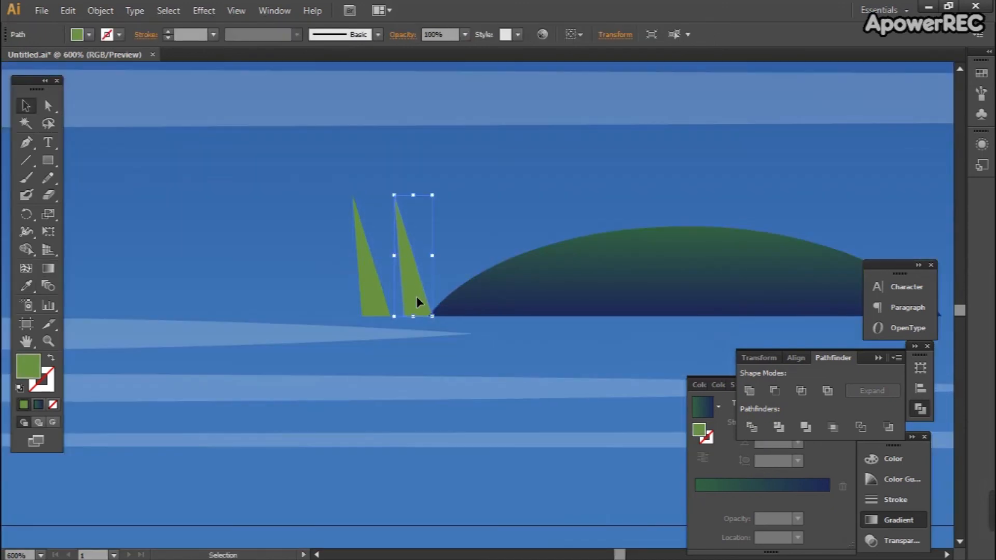
key("a")
left_click_drag(394, 196, 433, 130)
scroll(447, 286, "down", 1)
key("i")
left_click(534, 294)
Draw a small pointed green-to-navy blade between the tall blade and the mound
key("p")
scroll(446, 299, "up", 2)
left_click(438, 307)
left_click(467, 185)
left_click(467, 303)
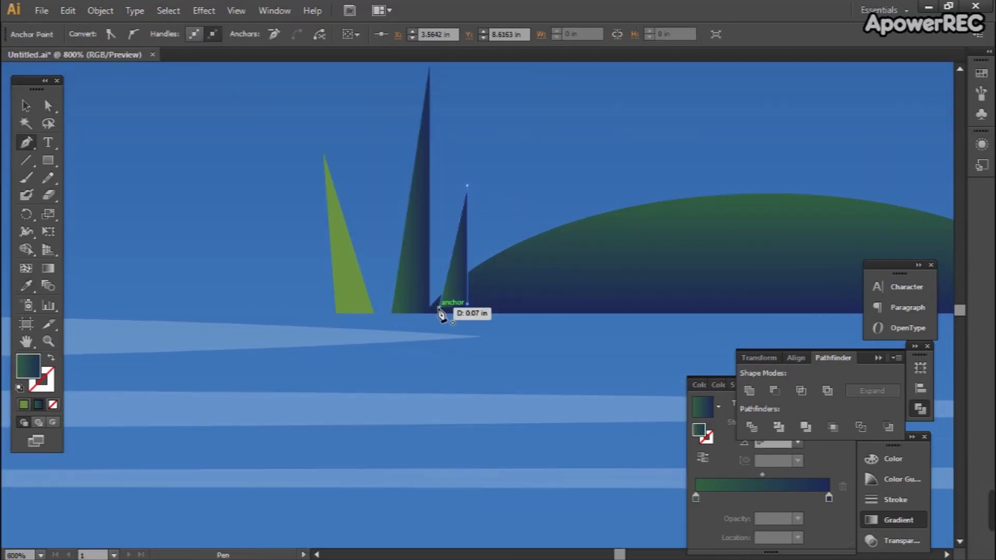
scroll(541, 299, "down", 2)
Bring the mound to the front, then copy the dark blade left of the small green one and tilt its tip left
key("v")
left_click(540, 299)
key("ctrl+shift+]")
left_click(495, 375)
left_click_drag(452, 511, 545, 526)
left_click_drag(479, 301, 370, 303)
left_click_drag(380, 195, 351, 198)
Copy the first green blade and the curved blade right of the mound, heighten the straight one and give it the green-to-navy gradient
left_click_drag(333, 355, 693, 355)
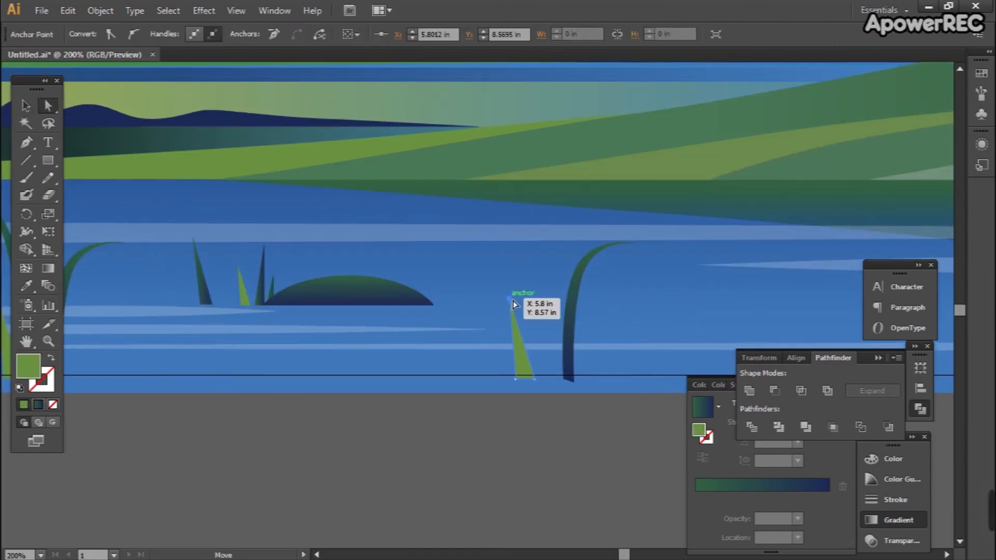
left_click_drag(517, 298, 515, 241)
left_click_drag(554, 365, 534, 415)
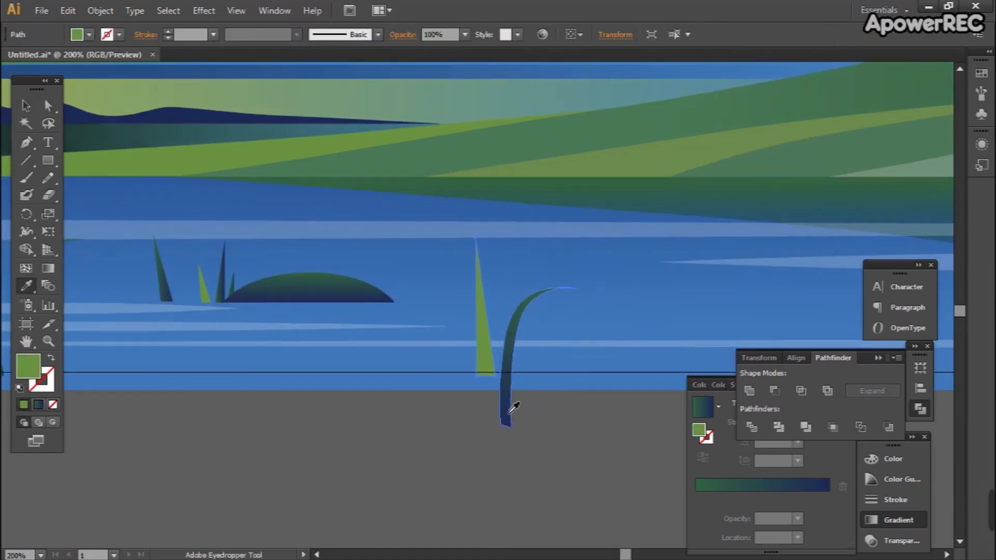
left_click(511, 411)
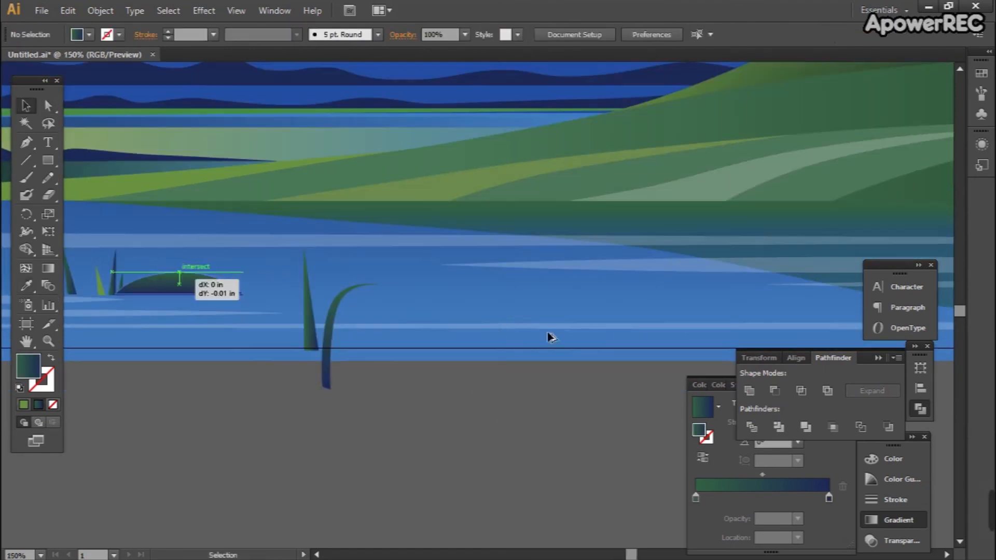
Place two copies of the mound side by side along the lower right edge of the artboard
left_click_drag(183, 275, 635, 328)
left_click_drag(644, 381, 455, 365)
left_click(466, 434)
left_click_drag(467, 427, 333, 418)
left_click_drag(335, 376, 496, 373)
left_click_drag(551, 359, 596, 338)
scroll(505, 378, "up", 1)
left_click_drag(501, 380, 838, 309)
scroll(525, 379, "down", 1)
Copy the dark and light green blades into the gap between the two lower-right mounds and reshape their tips
left_click(113, 261)
left_click(101, 265, "shift")
left_click_drag(101, 265, 643, 303)
scroll(735, 325, "up", 2)
left_click(707, 352)
key("a")
left_click_drag(648, 195, 631, 170)
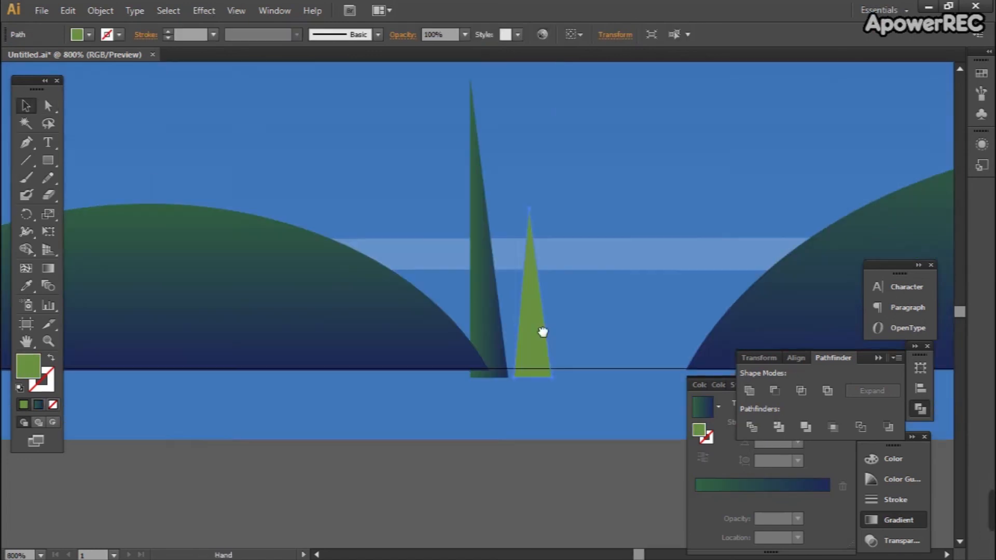
left_click_drag(543, 332, 543, 342)
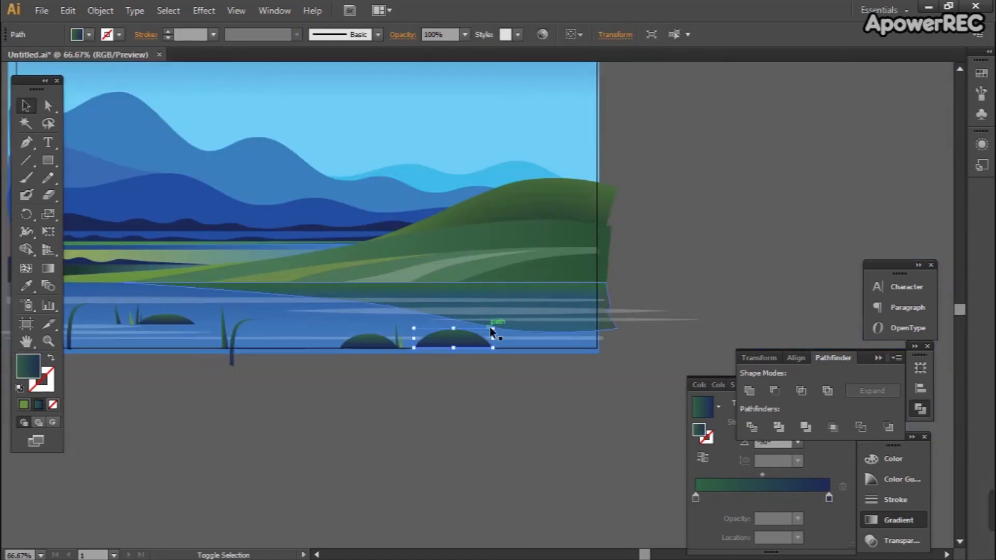
Adjust the size and spacing of the lower-right mounds and the blades between them along the bottom edge
left_click_drag(493, 327, 512, 340)
scroll(480, 347, "up", 2)
left_click_drag(261, 341, 362, 345)
left_click_drag(256, 293, 227, 281)
Draw a closed, wavy-topped cloud with a flat base in the sky's upper left corner
scroll(339, 336, "up", 2)
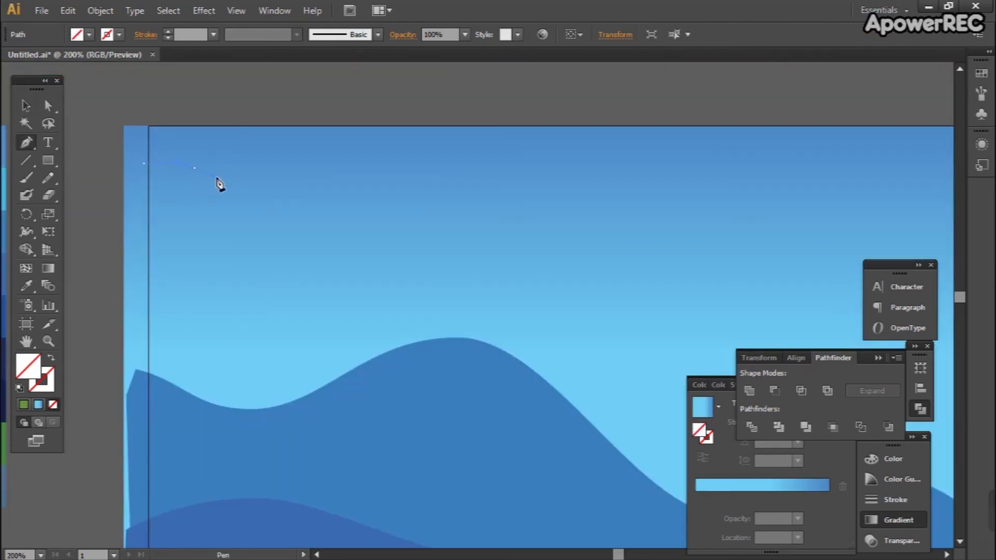
left_click_drag(257, 189, 415, 196)
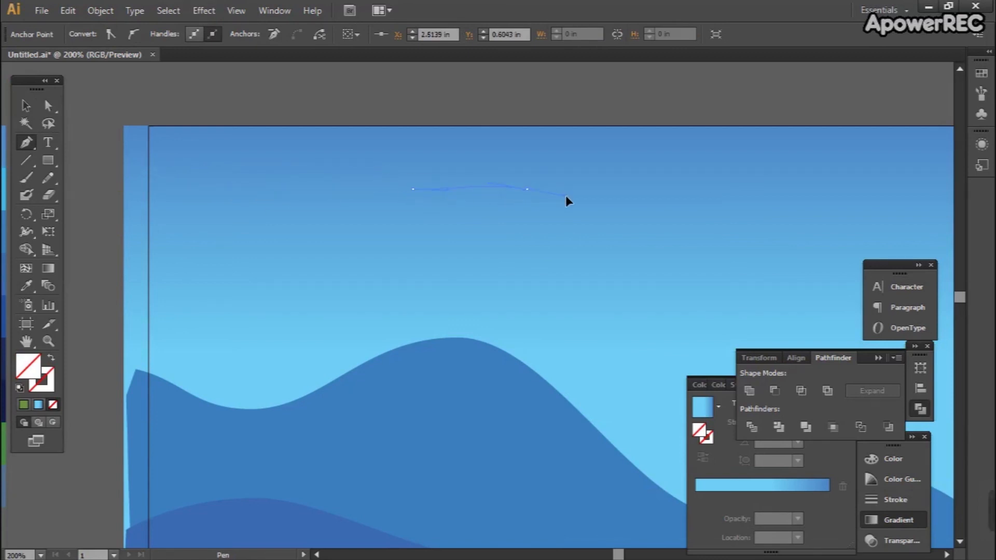
left_click(581, 213)
left_click(144, 214)
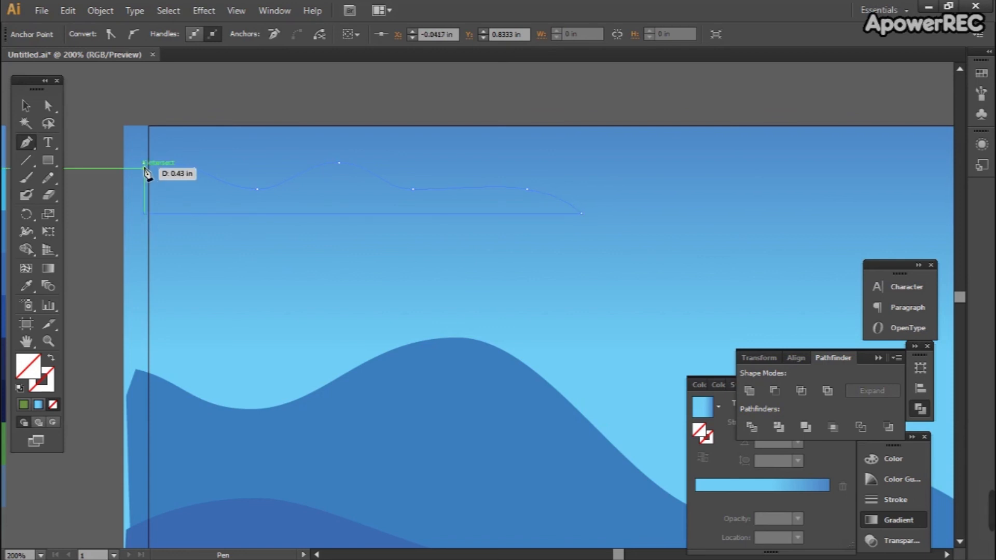
left_click(144, 163)
Fill the cloud with the translucent white of the water streaks and shift it slightly left past the artboard edge
key("i")
scroll(253, 171, "down", 3)
left_click(640, 415)
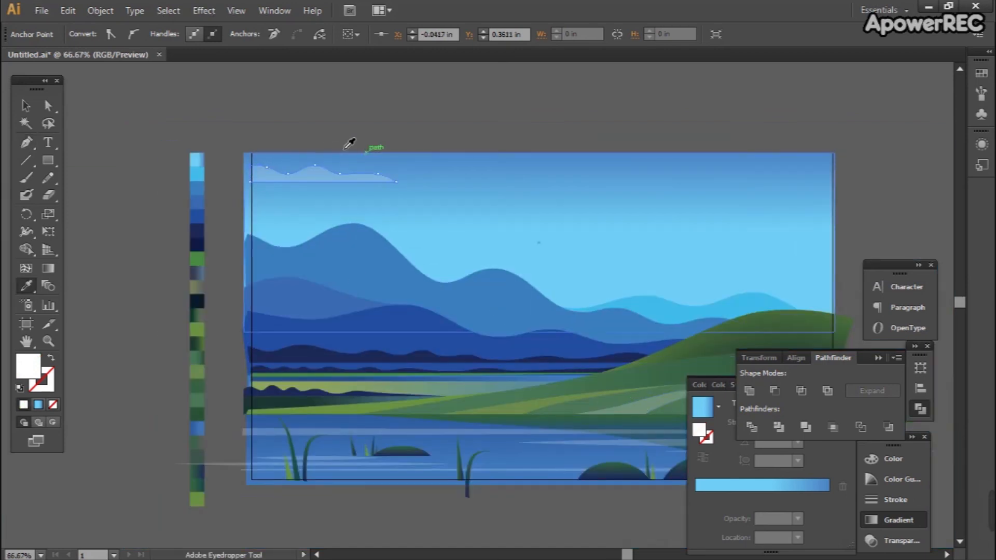
key("v")
scroll(306, 155, "up", 2)
left_click_drag(508, 217, 614, 242)
left_click_drag(441, 221, 426, 226)
Reshape the cloud's left crests and the valley between them into smoother waves
key("a")
scroll(178, 173, "up", 2)
left_click_drag(149, 195, 149, 184)
left_click_drag(356, 243, 333, 237)
left_click_drag(237, 205, 196, 192)
left_click_drag(332, 236, 308, 225)
left_click_drag(530, 194, 477, 191)
Lower the cloud's right valley and last crest so its right end tapers to a thin point
key("space")
left_click_drag(551, 213, 372, 196)
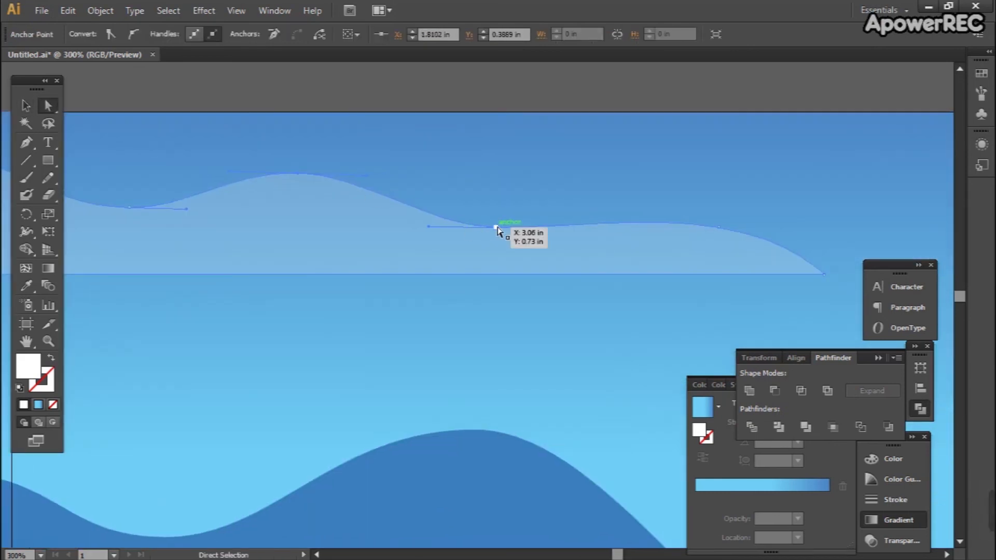
left_click_drag(496, 227, 480, 234)
left_click_drag(720, 227, 660, 236)
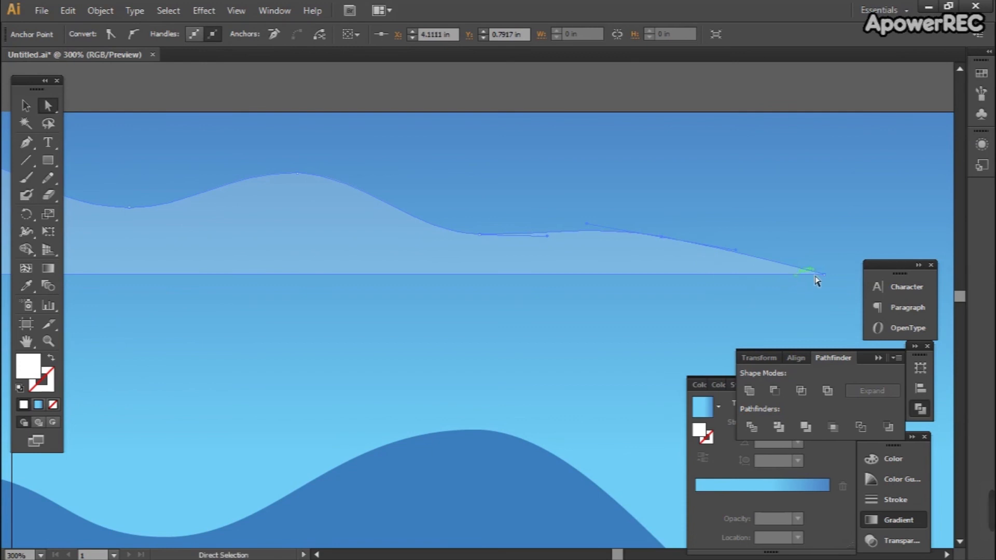
scroll(484, 218, "down", 1)
left_click(461, 140)
scroll(460, 141, "down", 2)
key("space")
left_click_drag(344, 195, 290, 222)
key("v")
key("p")
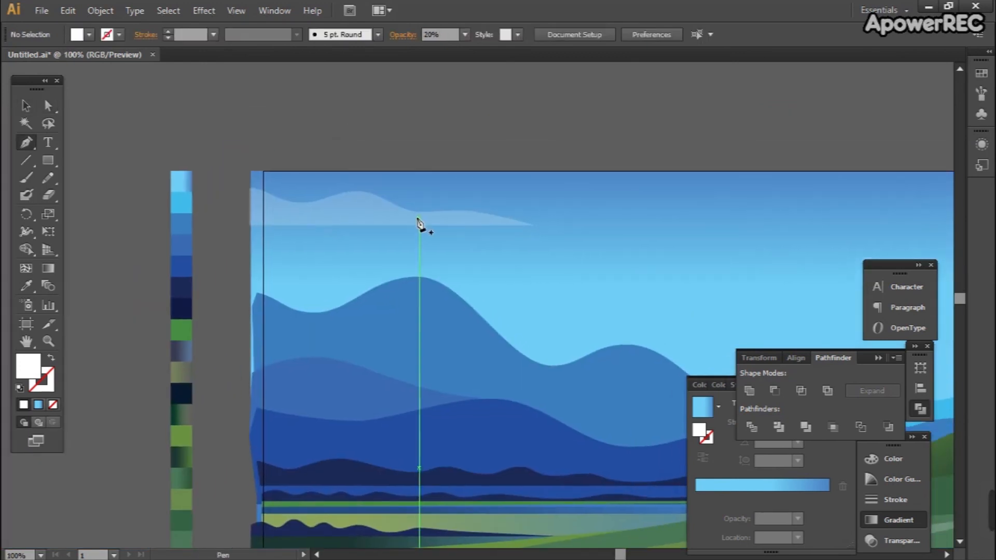
Draw a closed, low wavy cloud over the right slope of the tall back mountain and fill it with the upper cloud's translucent white
key("slash")
scroll(359, 325, "up", 1)
left_click(343, 314)
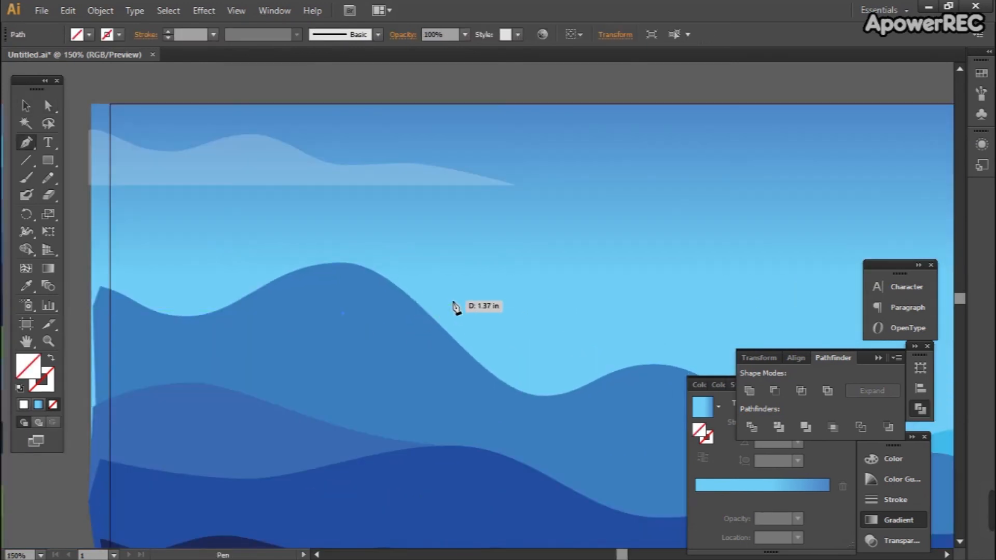
left_click_drag(481, 288, 495, 290)
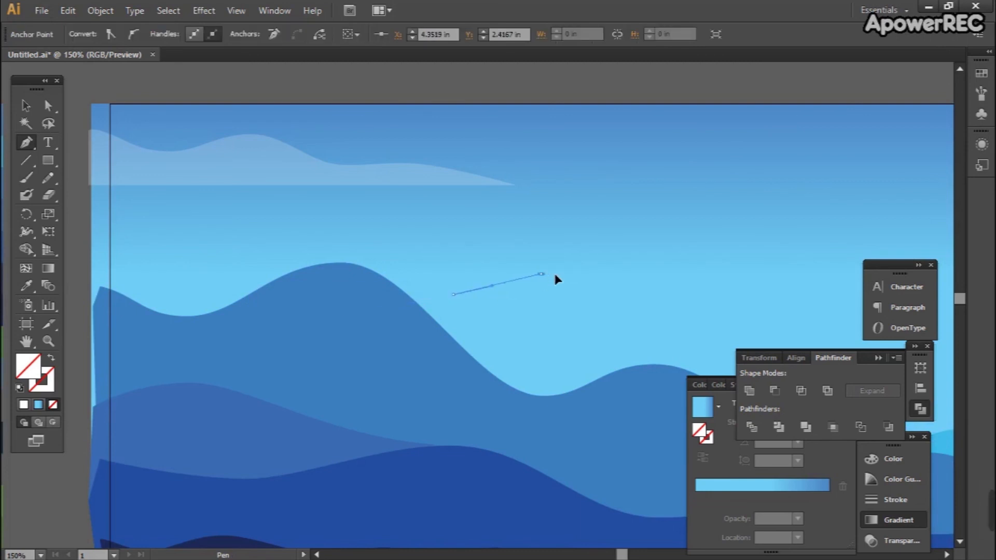
left_click_drag(596, 289, 531, 284)
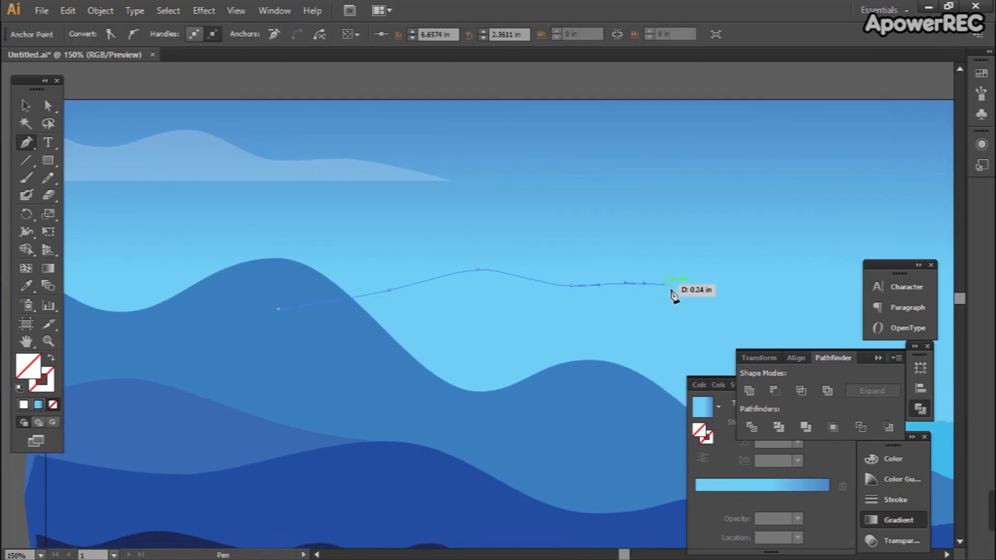
left_click(279, 310)
key("i")
left_click(345, 179)
Reshape the valley and right crest of the middle cloud into a gentler wave
key("a")
left_click(571, 287)
left_click_drag(571, 281, 576, 295)
key("ctrl+z")
left_click(573, 288)
scroll(649, 290, "up", 1)
left_click_drag(643, 285, 643, 298)
scroll(670, 298, "up", 1)
left_click_drag(292, 246, 583, 222)
left_click_drag(410, 247, 412, 253)
left_click(425, 237)
scroll(428, 242, "down", 4)
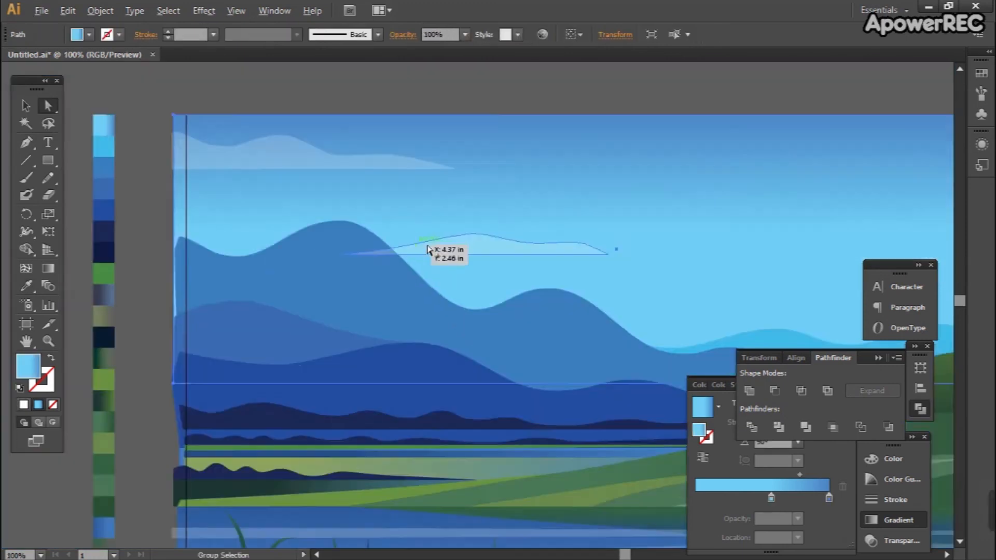
left_click(402, 125)
Draw a small two-crested cloud over the mid-blue mountain at the left artboard edge and fill it with the same translucent white
scroll(275, 297, "up", 4)
key("p")
left_click_drag(223, 306, 242, 305)
left_click_drag(331, 259, 361, 256)
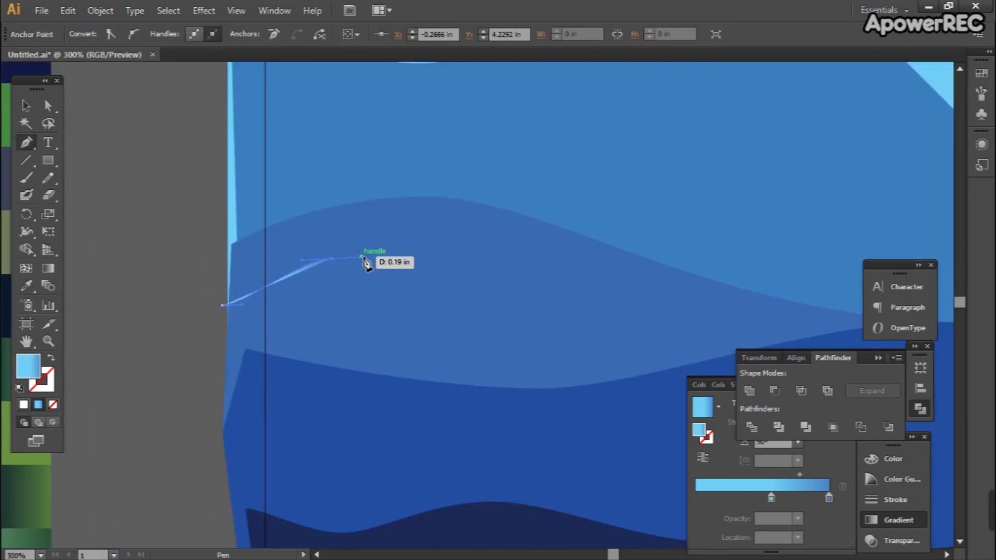
key("/")
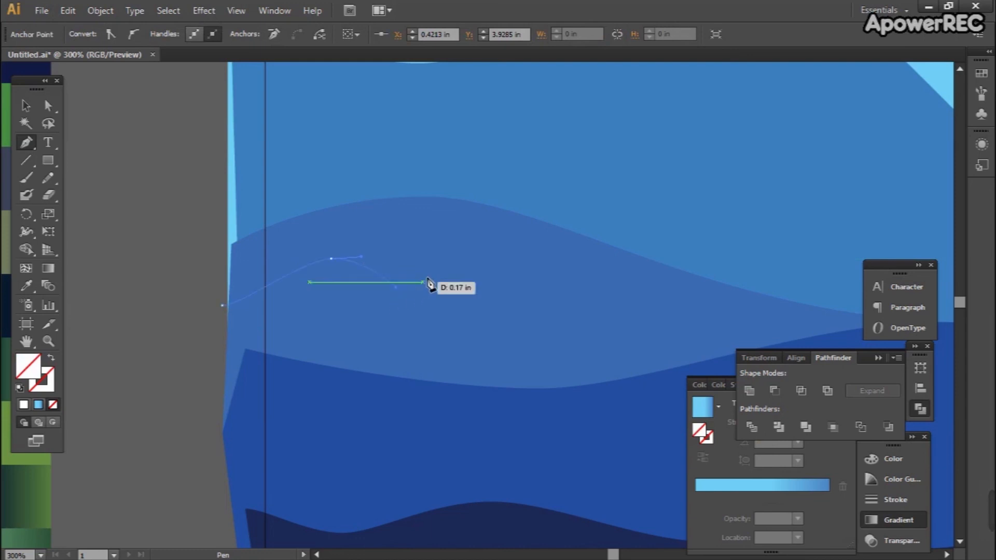
left_click_drag(457, 275, 455, 276)
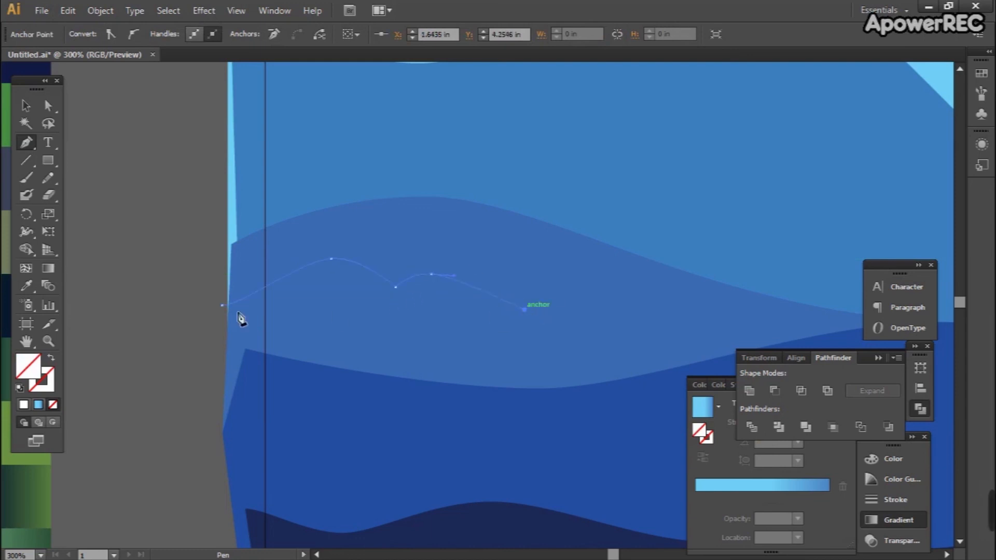
left_click_drag(206, 315, 221, 308)
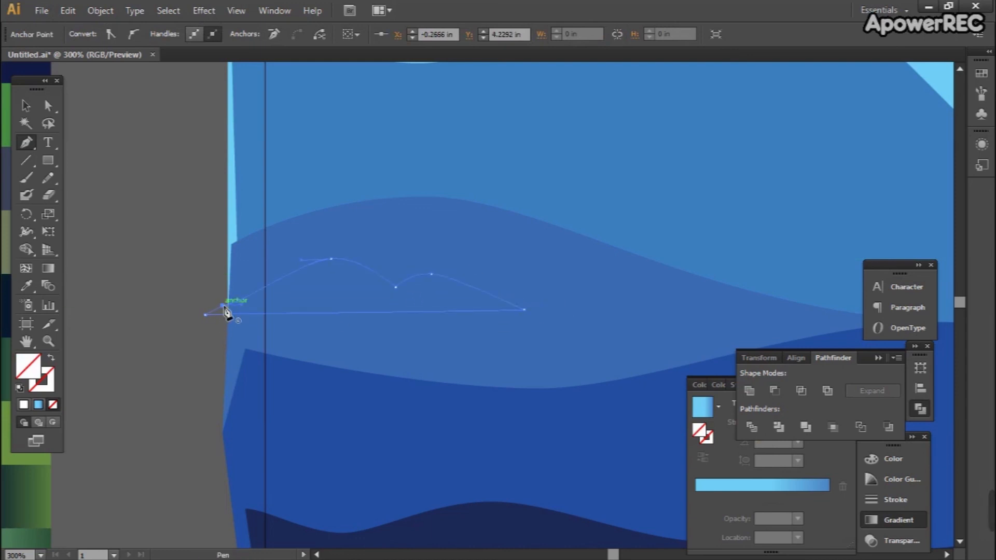
key("i")
key("ctrl+minus")
left_click(751, 152)
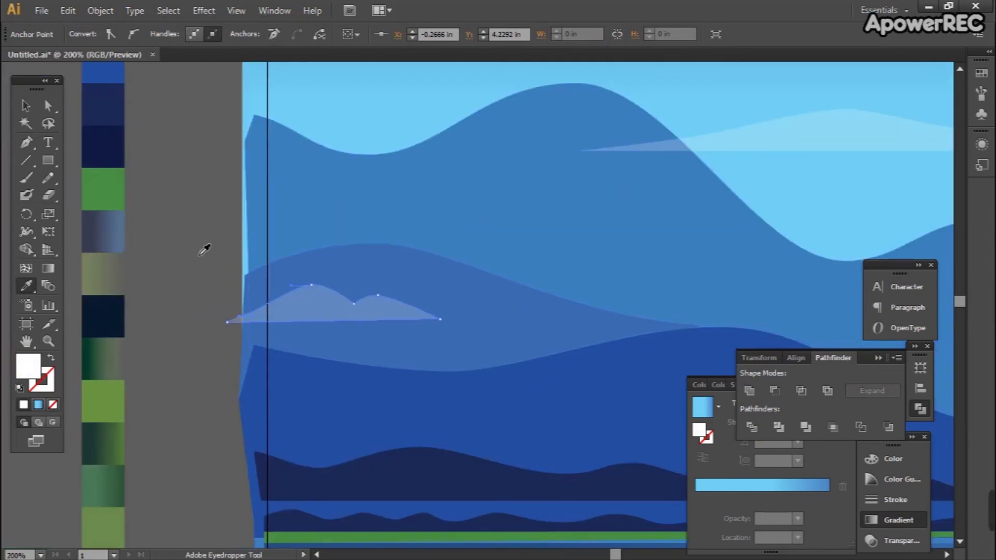
Level the small cloud's base, lower its valley and right crest, and smooth its left crest
key("v")
left_click(202, 254)
left_click(303, 312)
scroll(448, 321, "up", 2)
key("a")
left_click_drag(441, 304, 469, 322)
left_click_drag(324, 322, 388, 331)
left_click_drag(395, 277, 397, 289)
left_click_drag(344, 294, 347, 308)
left_click_drag(252, 256, 253, 264)
left_click_drag(297, 262, 298, 263)
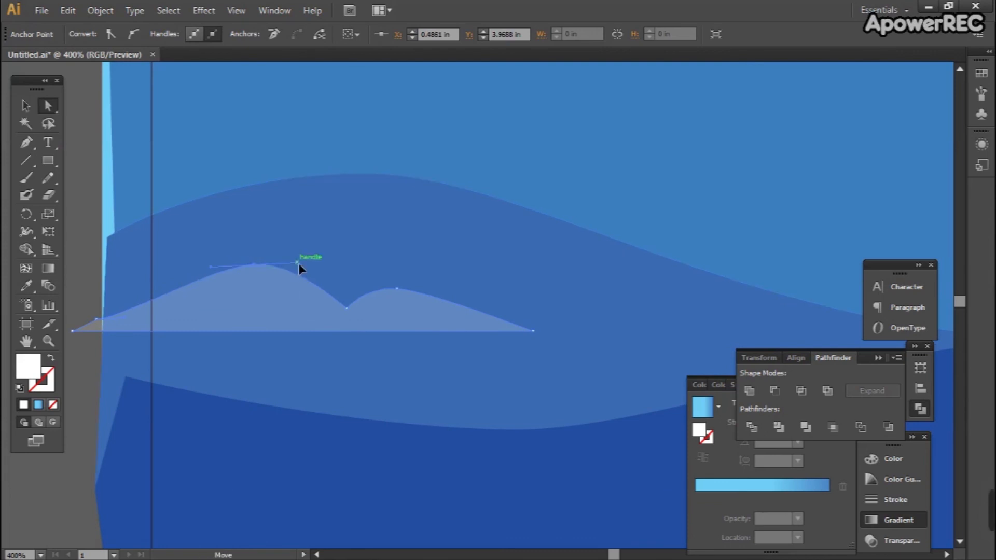
scroll(255, 269, "down", 6)
Place a copy of the middle cloud across the artboard's right edge and mirror it horizontally
key("v")
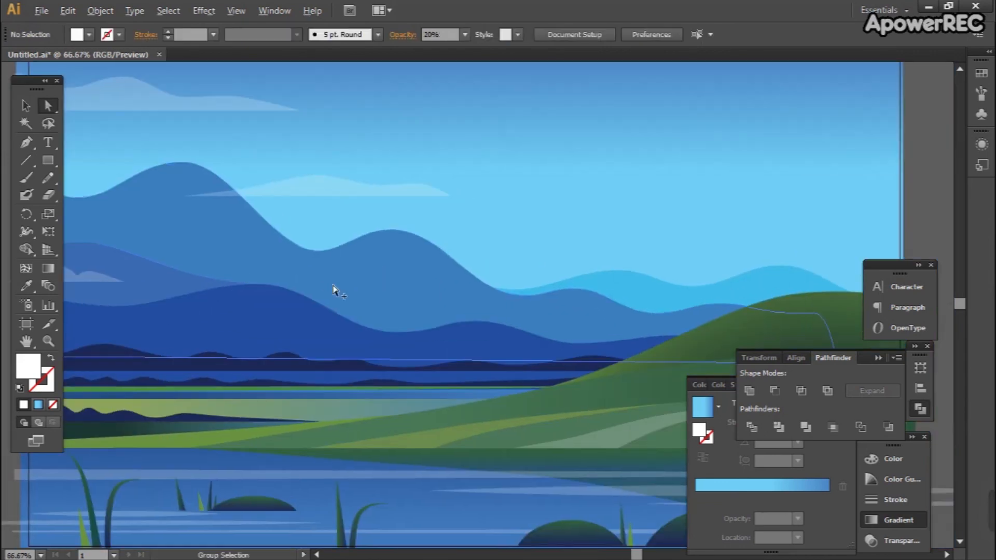
left_click(508, 256)
scroll(513, 254, "up", 2)
right_click(518, 254)
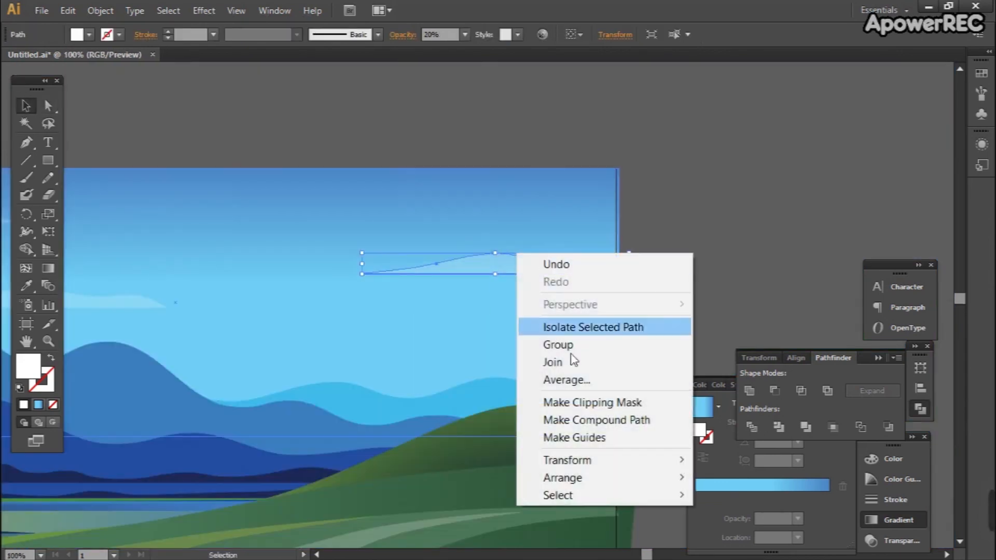
mouse_move(602, 456)
left_click(736, 380)
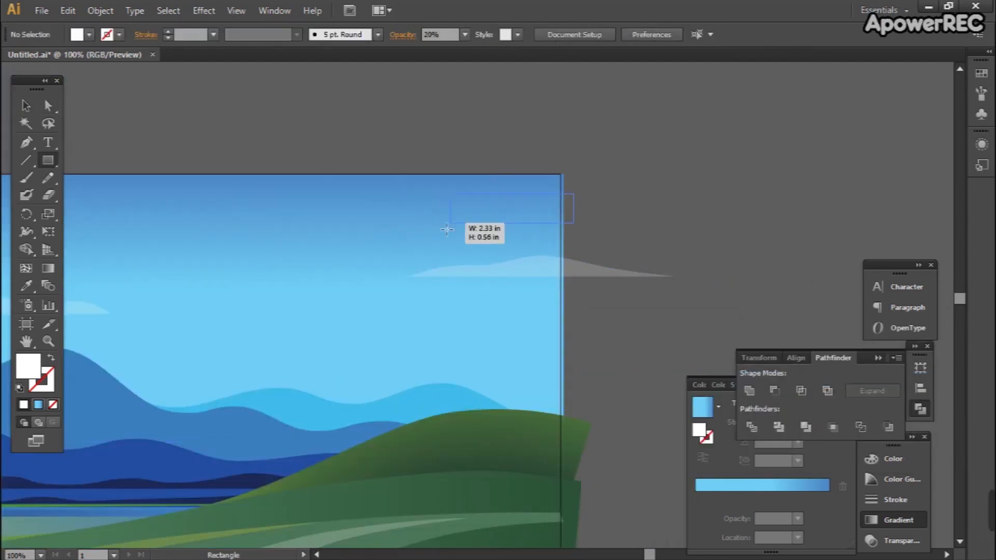
Draw a white bar across the sky's right edge, taper it to a thin wedge pointing left, and give it the clouds' translucent white
left_click_drag(454, 217, 343, 228)
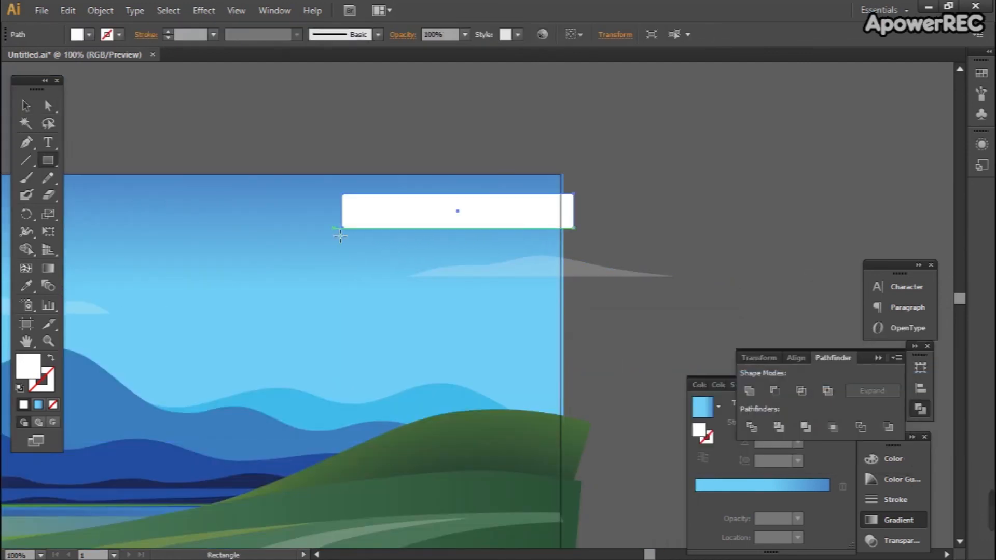
key("p")
left_click(345, 231)
key("a")
left_click_drag(332, 198, 155, 210)
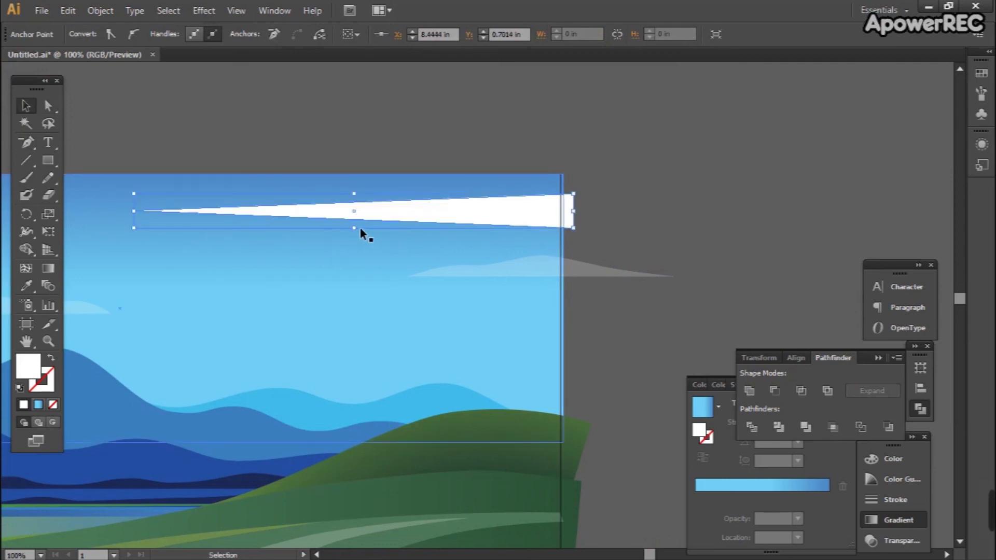
left_click_drag(357, 234, 356, 207)
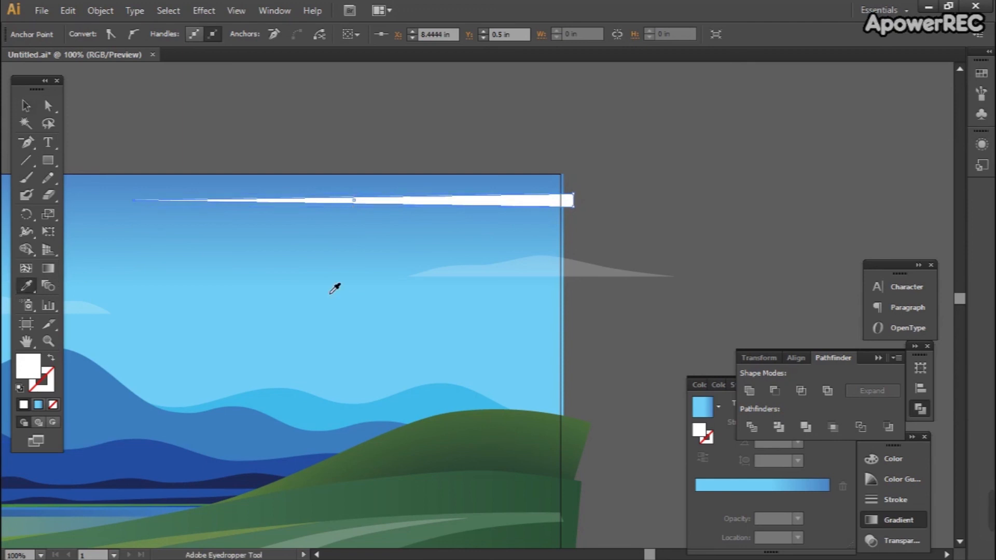
left_click(599, 277)
Bring the right-edge cloud up and the tapered streak down closer to each other, and adjust the cloud's left end
key("v")
left_click_drag(595, 276, 605, 250)
scroll(559, 210, "up", 2)
left_click_drag(580, 195, 574, 227)
left_click(652, 211)
key("a")
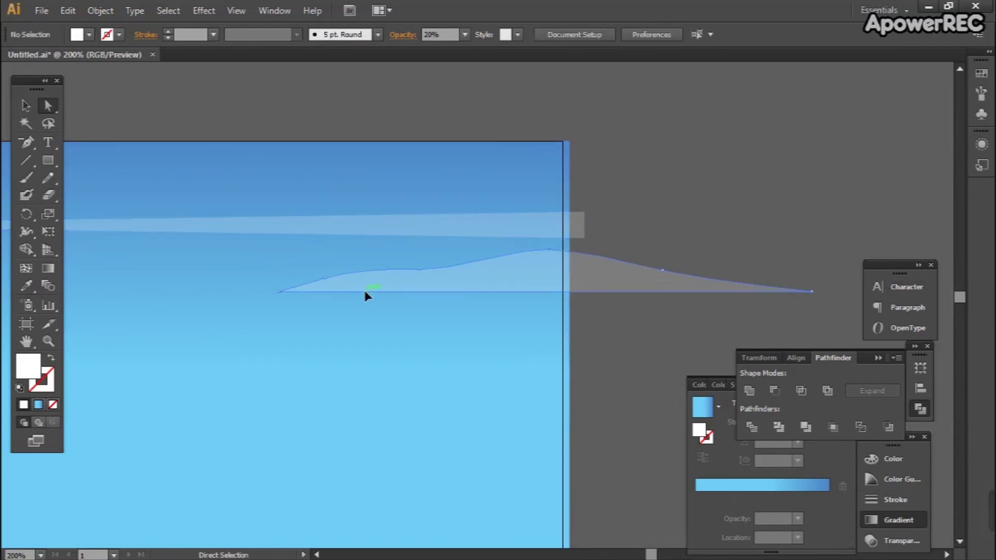
left_click(366, 295)
left_click_drag(249, 294, 229, 294)
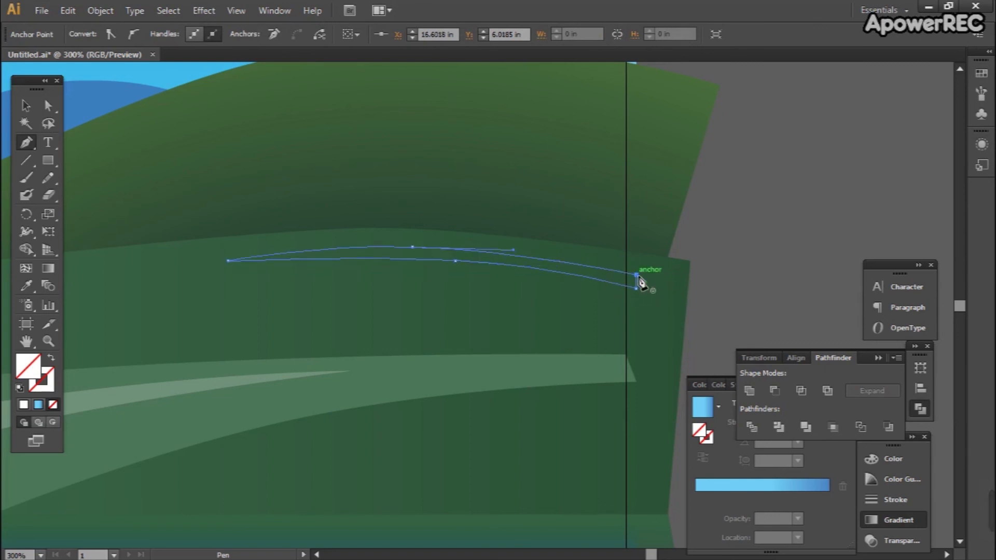
Fill the thin curved stripe near the dark green hill's crest with the lighter stripe green and raise its upper right corner
left_click(596, 366)
key("a")
left_click(654, 278)
left_click_drag(636, 275, 637, 267)
scroll(470, 243, "up", 1)
scroll(527, 267, "down", 1)
key("v")
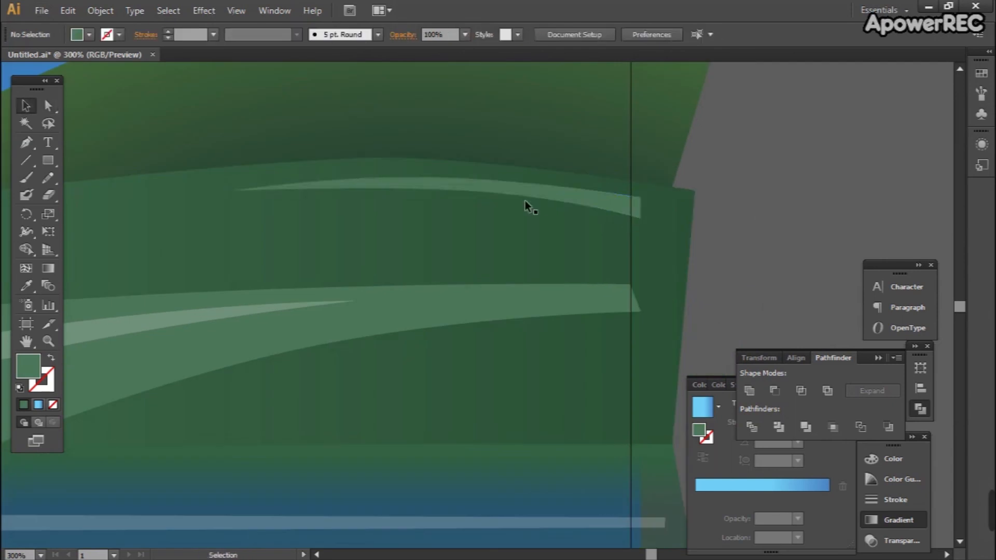
Scale the crest stripe down from its left end and refine the curve of its edges
left_click_drag(236, 224, 269, 179)
scroll(322, 209, "up", 1)
key("a")
key("ctrl+shift+a")
left_click(508, 197)
scroll(519, 205, "up", 1)
scroll(444, 220, "up", 1)
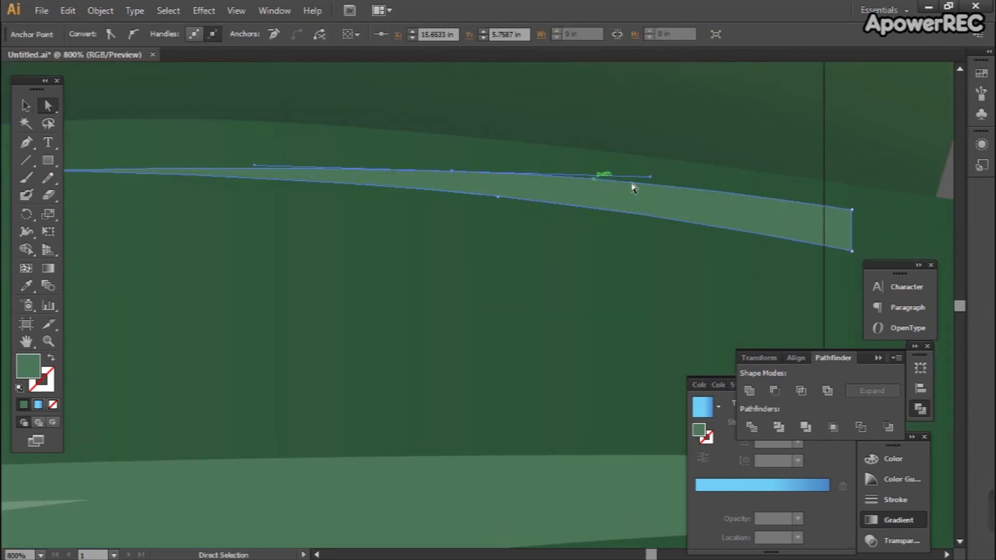
scroll(622, 199, "down", 2)
key("ctrl+shift+a")
Draw a second, longer light green curved stripe just below the crest stripe, tapering to a point on the left
key("p")
left_click_drag(697, 265, 685, 244)
scroll(723, 213, "down", 1)
left_click(722, 212)
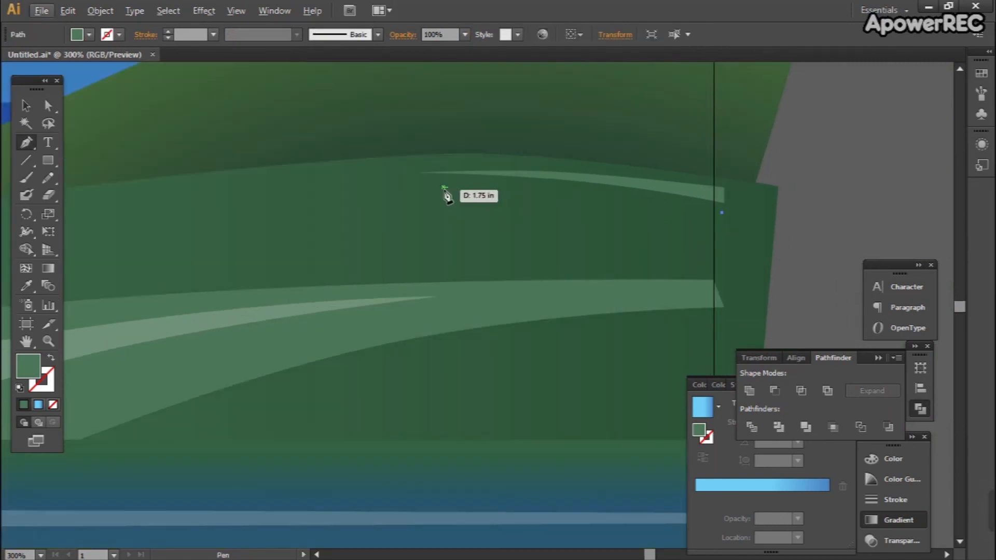
left_click_drag(333, 189, 329, 190)
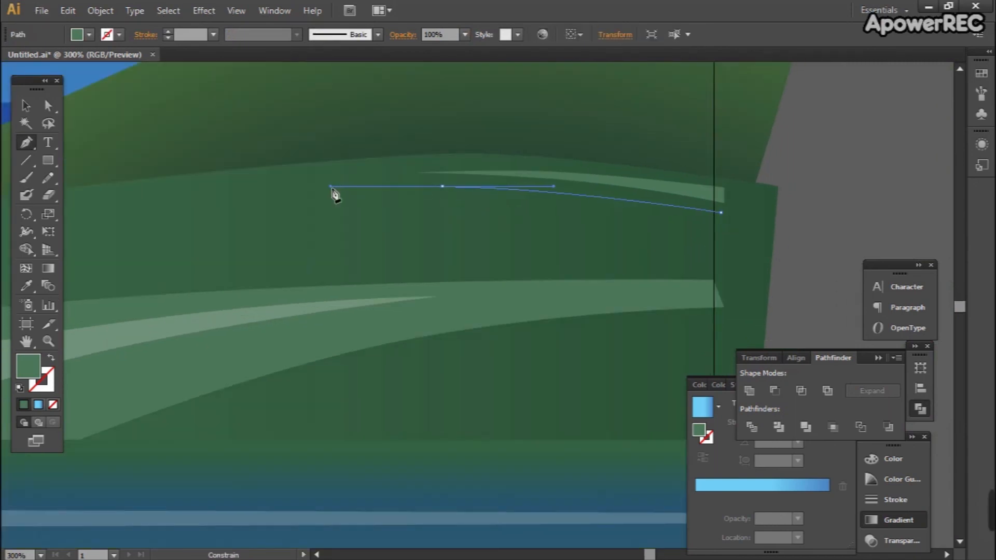
left_click(220, 208)
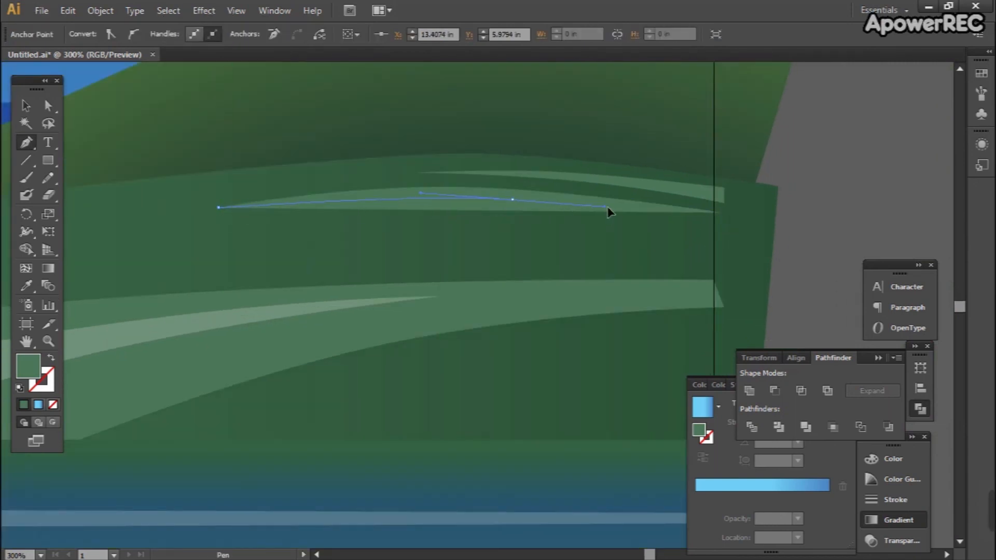
mouse_move(722, 212)
left_mouse_down()
mouse_move(706, 233)
mouse_move(726, 217)
mouse_move(718, 224)
left_mouse_up()
left_click(789, 218, "ctrl")
Draw a third, longer tapered light green stripe below the second one, starting just past the artboard's right edge
left_click(718, 224)
left_click_drag(603, 224, 747, 195)
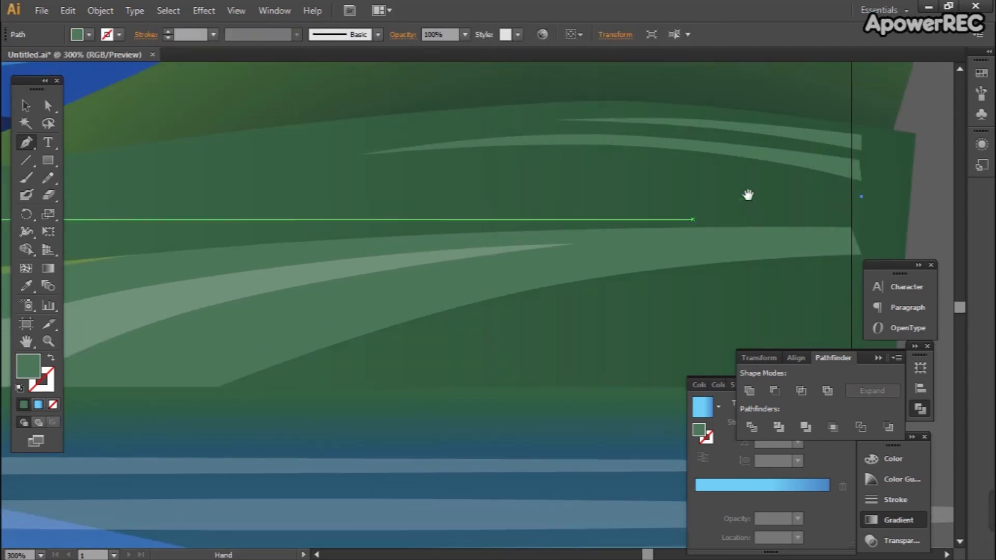
left_click_drag(454, 180, 330, 177)
left_click_drag(258, 188, 258, 188)
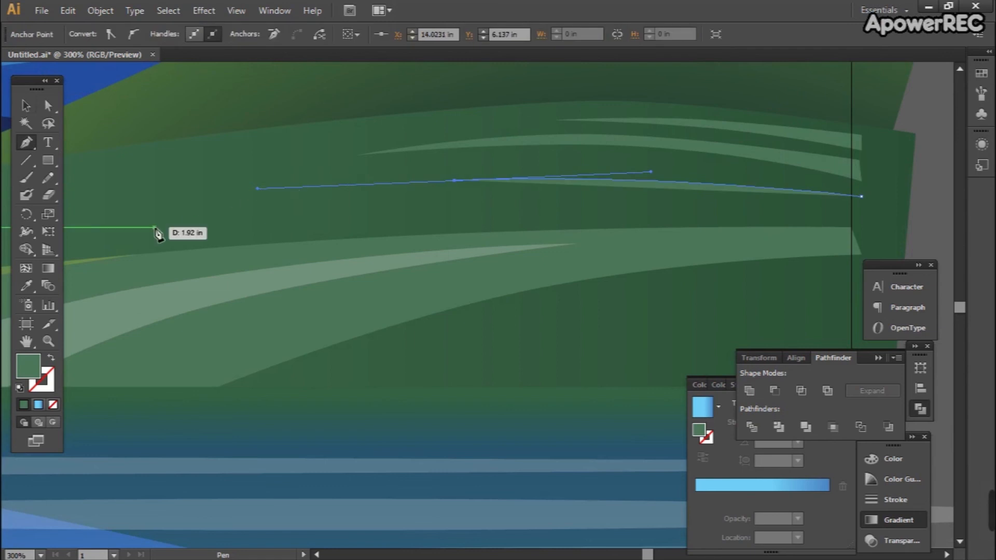
left_click(134, 227)
left_click_drag(278, 226, 199, 215)
left_click_drag(480, 177, 560, 177)
left_click_drag(707, 179, 778, 196)
Reshape the curves of the third hill stripe to smooth its upper and lower edges
key("a")
left_click_drag(375, 169, 471, 169)
left_click_drag(668, 160, 670, 167)
left_click(480, 178)
left_click_drag(475, 194, 621, 194)
left_click(682, 135)
left_click_drag(663, 133, 373, 184)
Select the three new curved stripes on the dark green hill and lower their opacity
left_click(357, 175)
left_click(416, 227, "shift")
left_click(453, 161, "shift")
key("v")
left_click(466, 36)
left_click(480, 114)
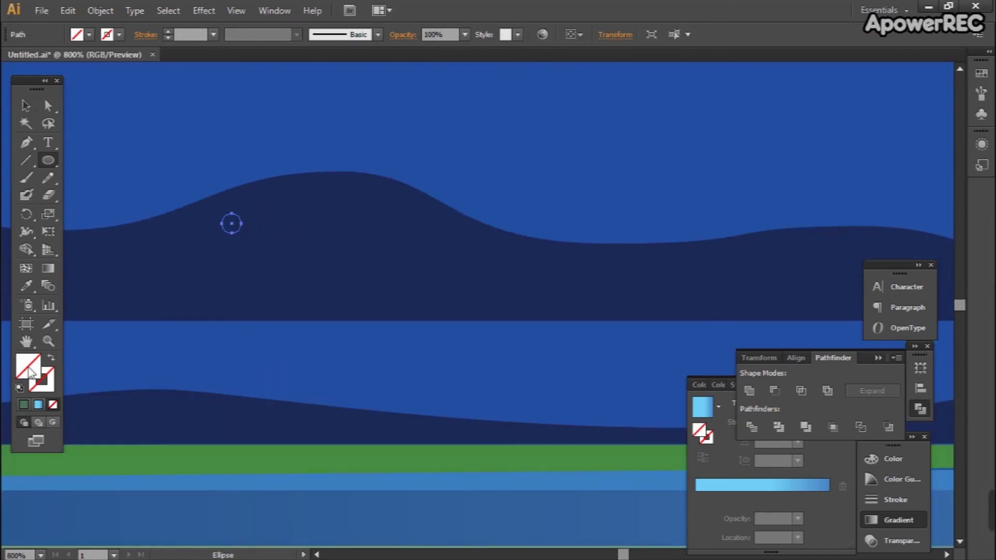
Fill the small circle on the dark navy hills with white and shrink it slightly
double_click(29, 369)
left_click(550, 246)
left_click(892, 252)
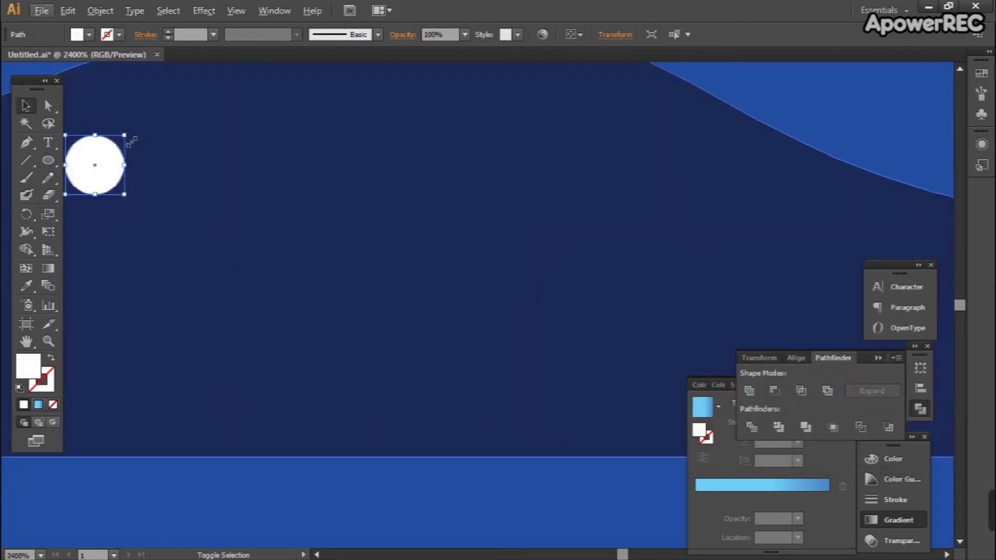
left_click_drag(124, 138, 116, 156)
key("ctrl+minus")
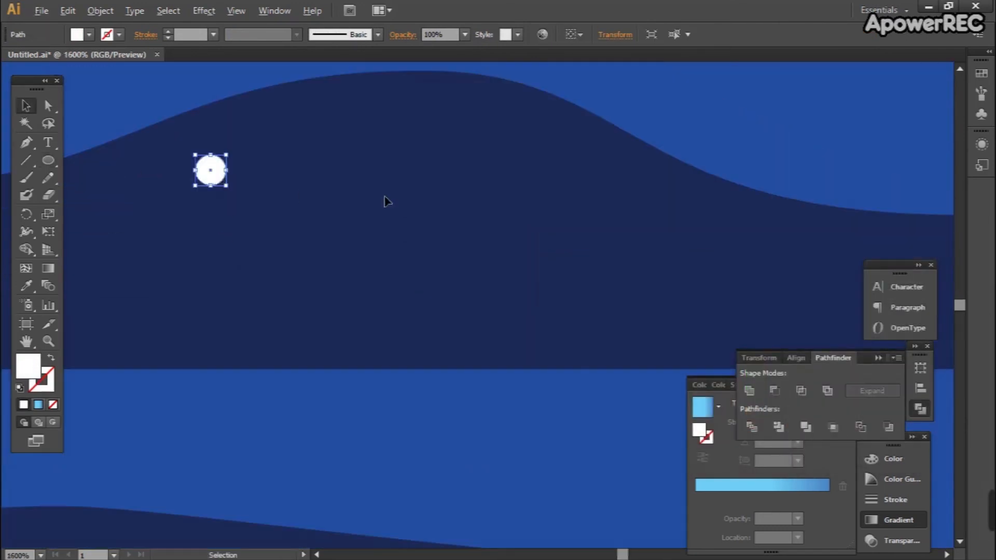
Scatter copies of the white dot across the dark navy hills and the blue slope above them as distant lights
left_click_drag(398, 196, 523, 357)
left_click_drag(576, 317, 337, 380)
scroll(293, 332, "down", 3)
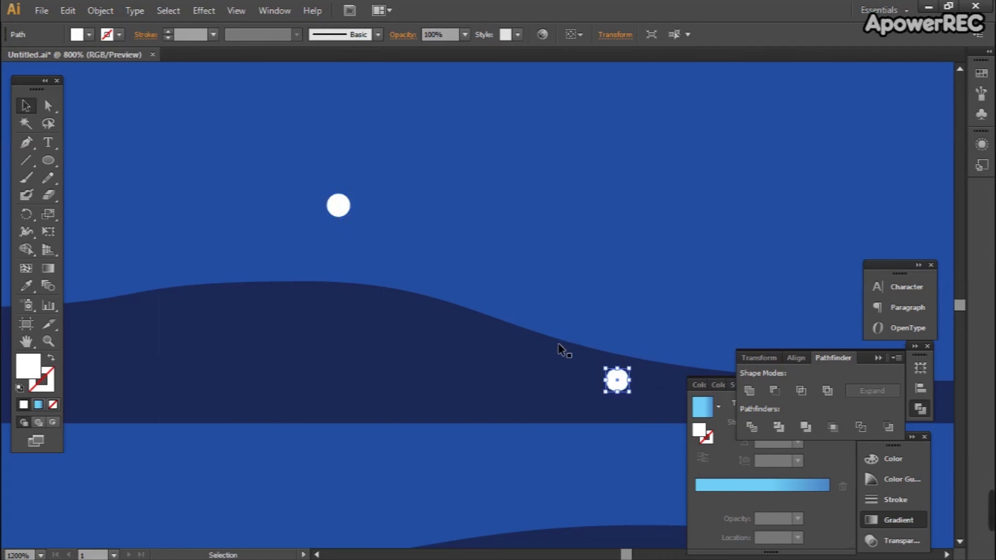
scroll(559, 345, "down", 7)
left_click(581, 487)
left_click_drag(598, 408, 456, 369)
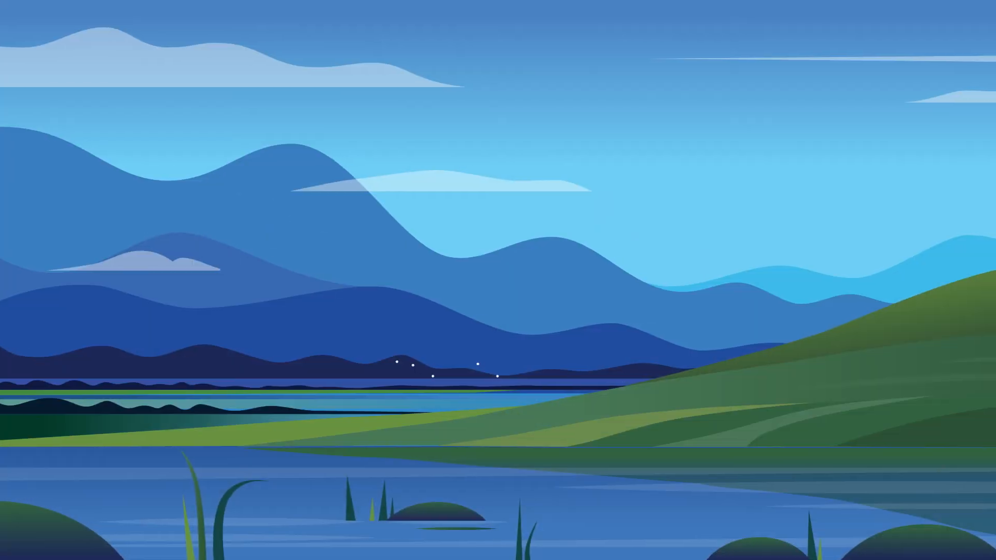